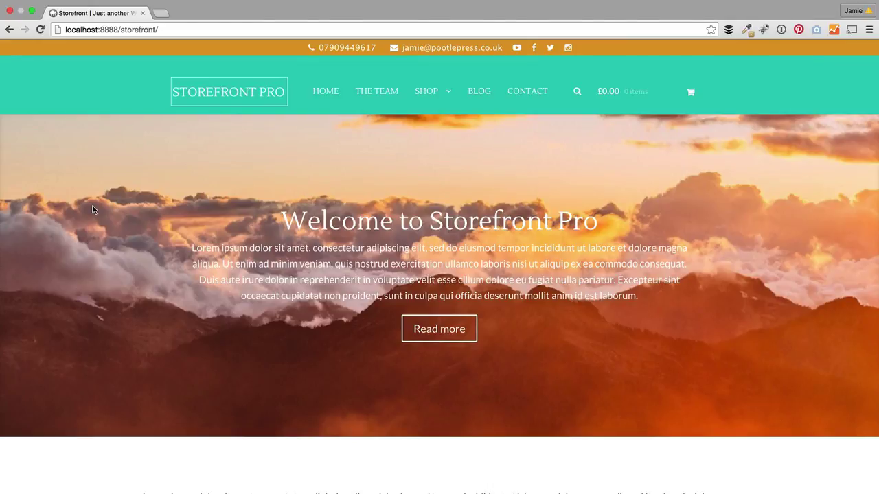
scroll(130, 262, "down", 15)
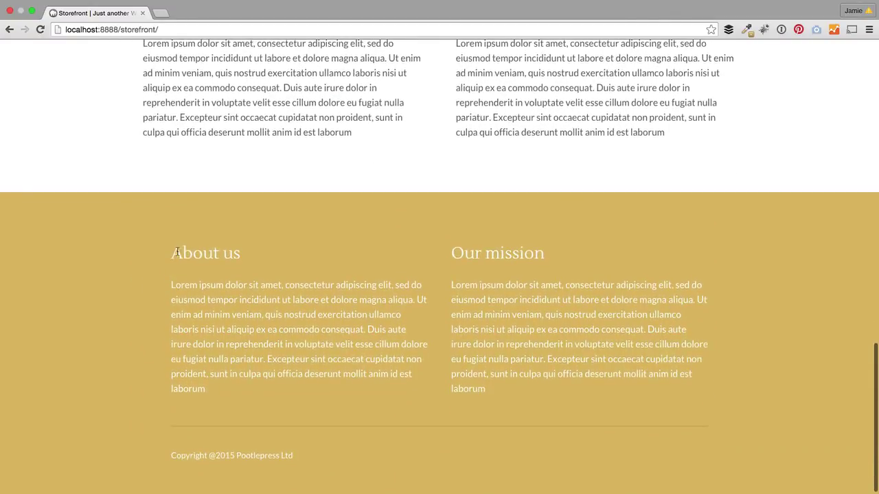
scroll(151, 258, "up", 15)
scroll(163, 271, "up", 2)
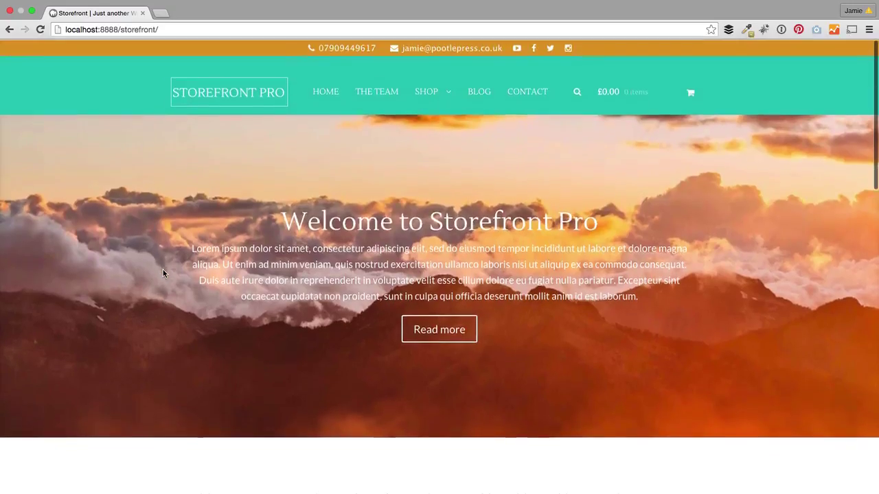
Go to the storefront site's wp-admin address and log in to WordPress with the account's username.
left_click(176, 31)
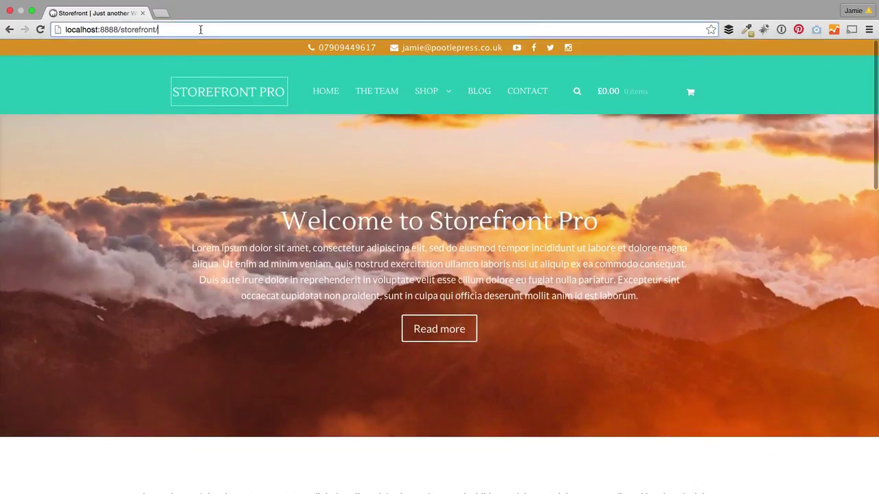
type("wp")
key("Return")
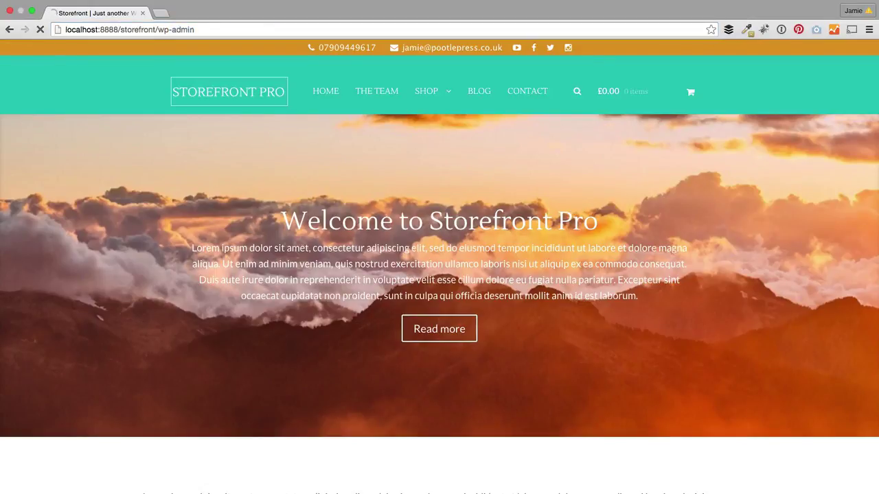
type("j")
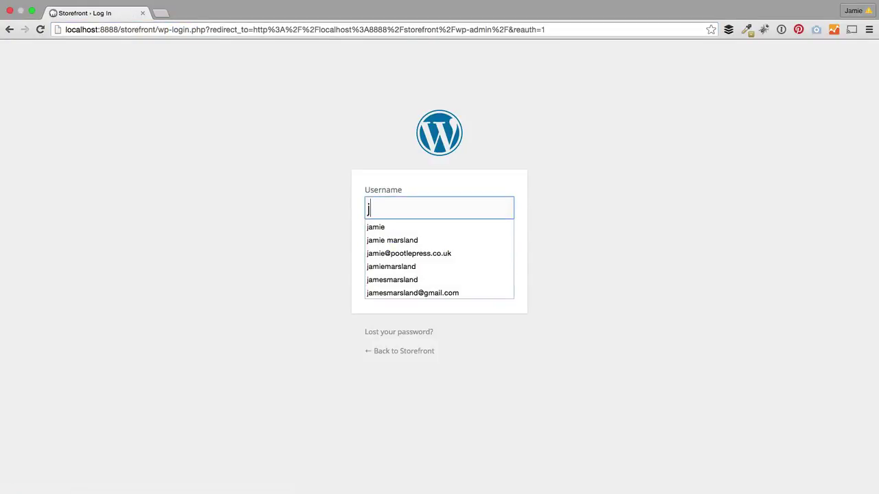
type("amie")
key("Return")
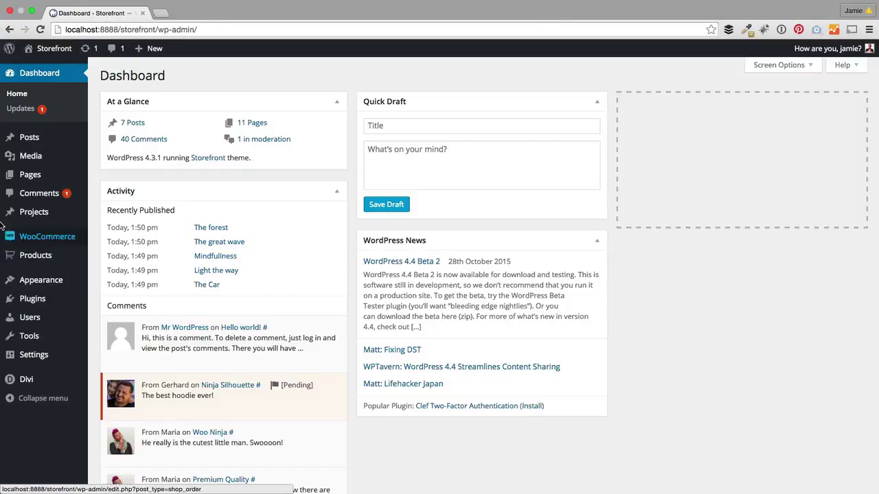
Visit the storefront's public home page from the dashboard and start customising it.
mouse_move(47, 50)
left_click(38, 67)
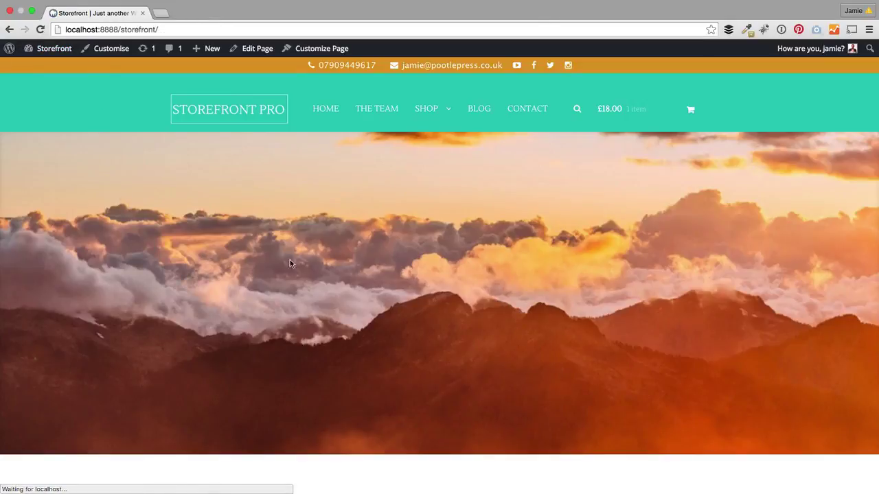
scroll(313, 308, "down", 3)
scroll(313, 308, "up", 3)
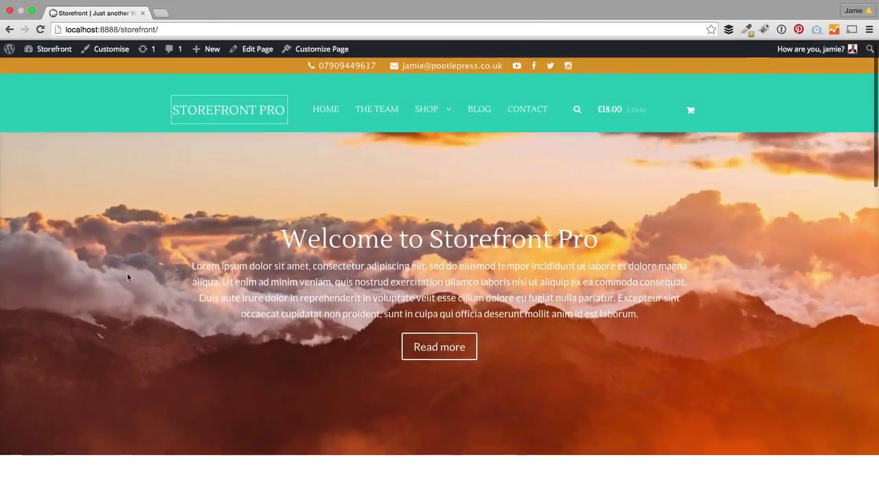
left_click(106, 49)
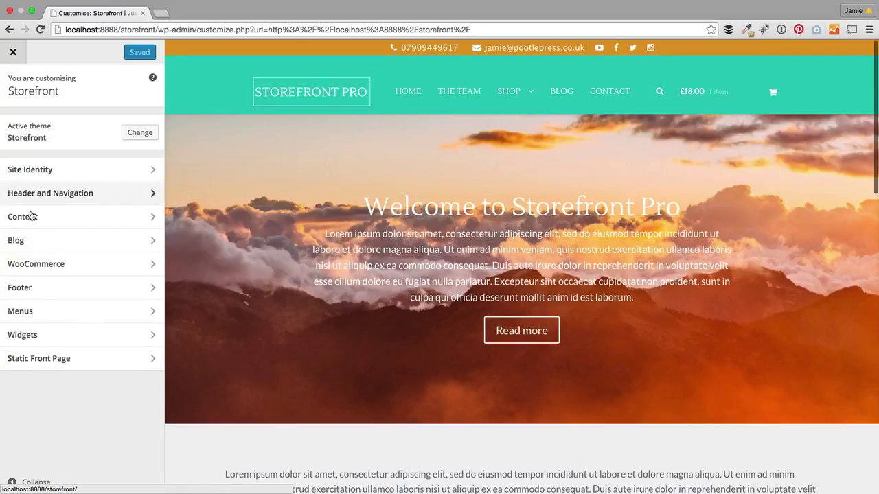
Open the Header Elements settings under Header and Navigation and look through the logo, header image and contact options.
left_click(51, 194)
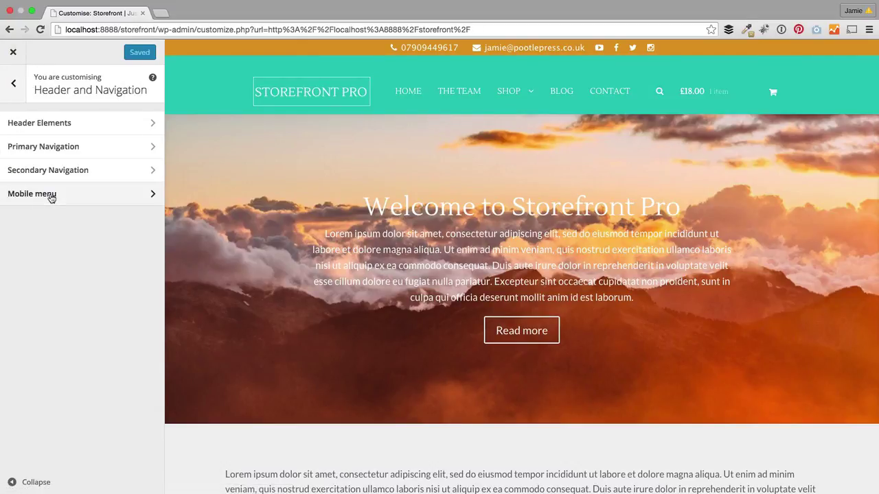
left_click(34, 123)
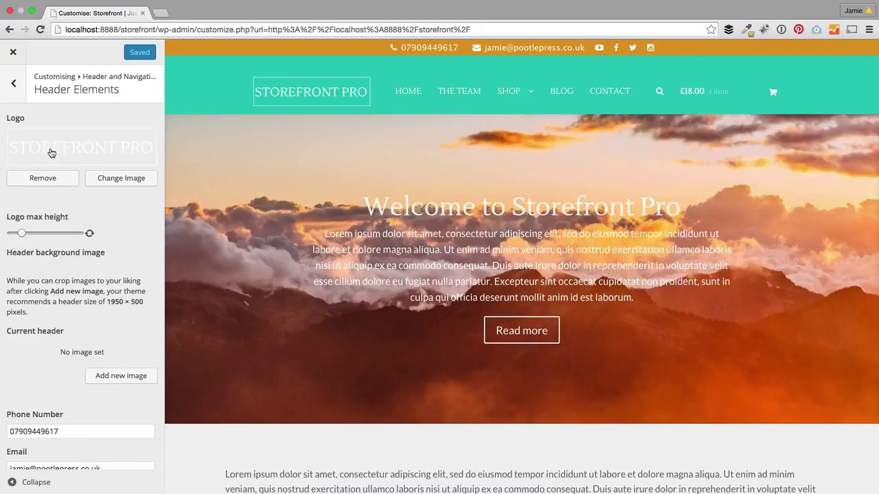
scroll(54, 154, "down", 3)
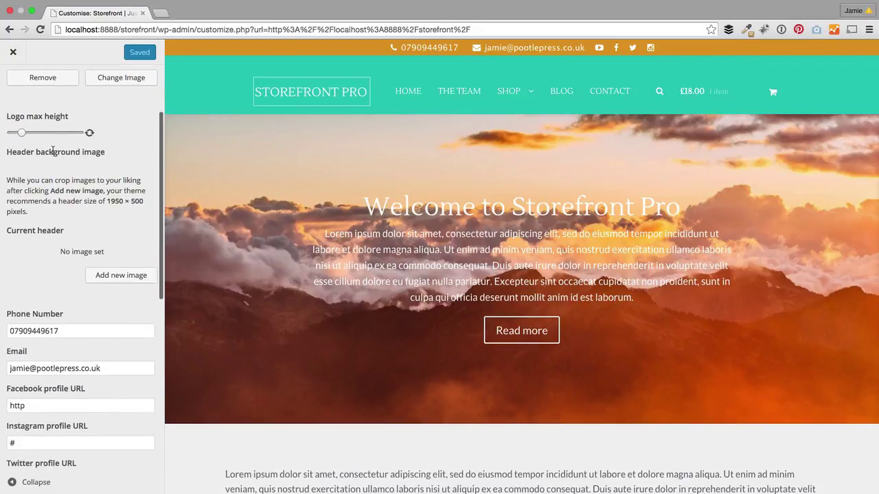
scroll(62, 152, "up", 3)
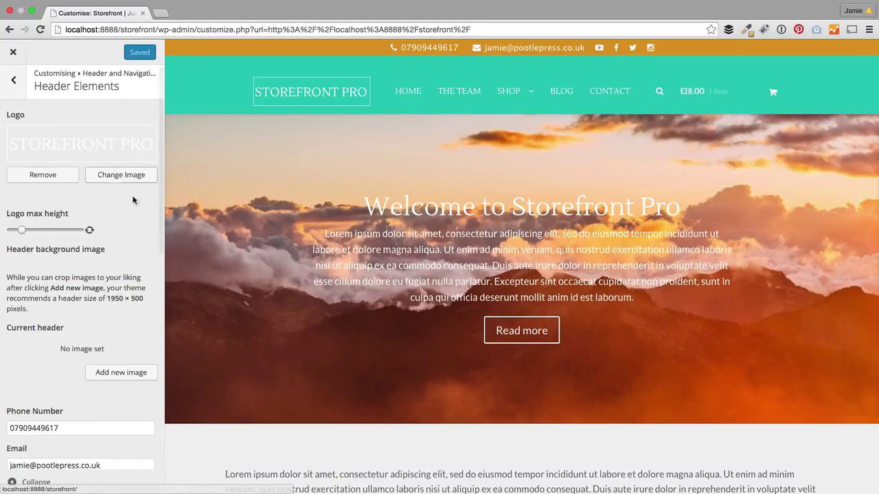
scroll(103, 237, "down", 5)
scroll(106, 236, "down", 3)
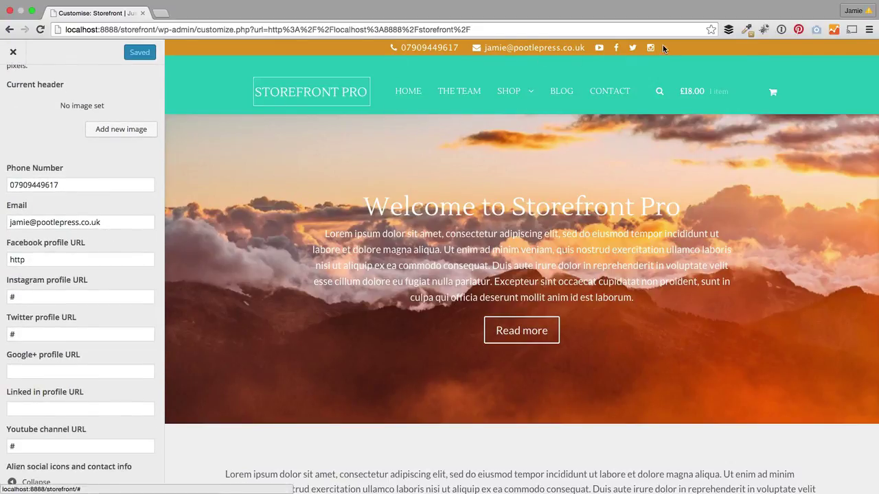
Set the header's Facebook profile URL to #.
double_click(73, 184)
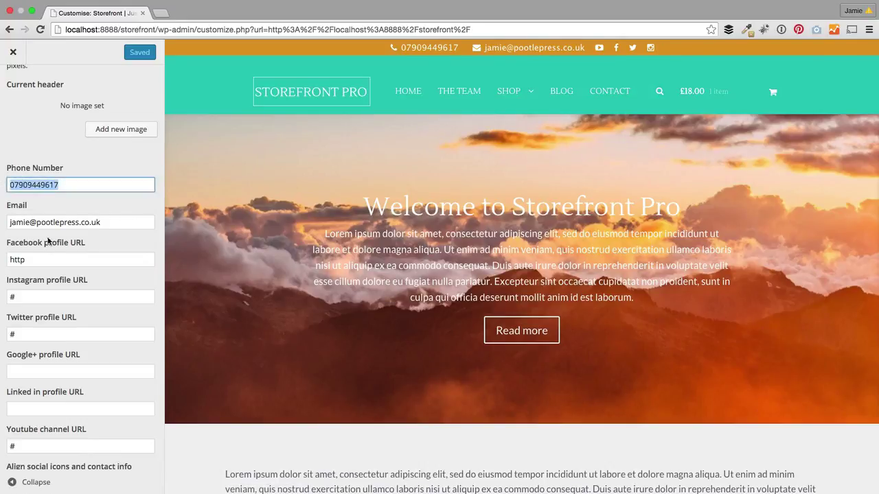
key("Tab")
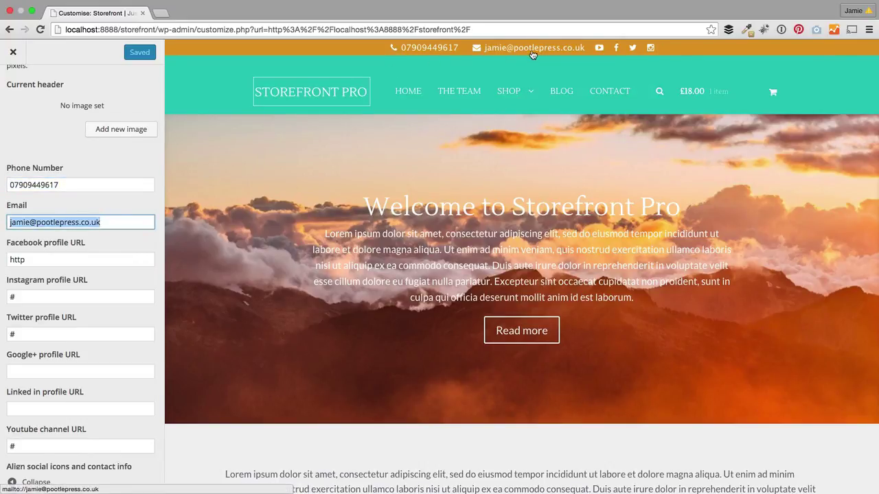
scroll(64, 285, "down", 3)
double_click(38, 184)
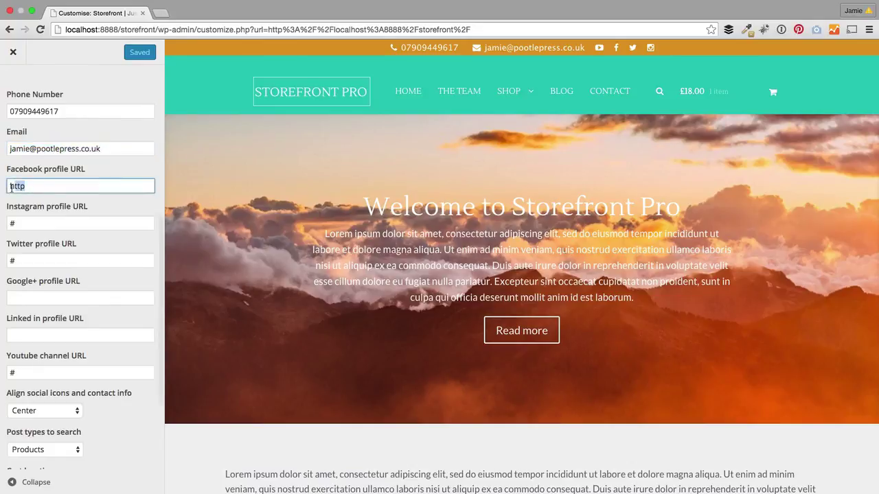
type("#")
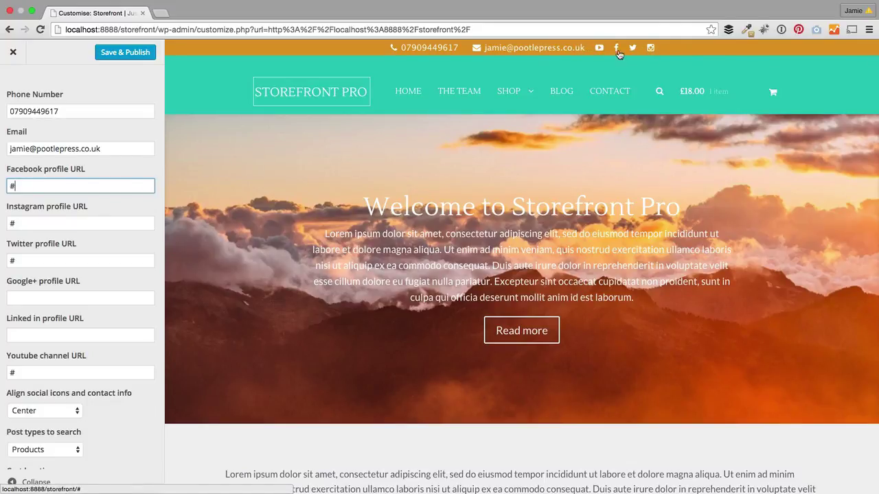
Copy the hex code of the header's background colour.
scroll(96, 343, "down", 5)
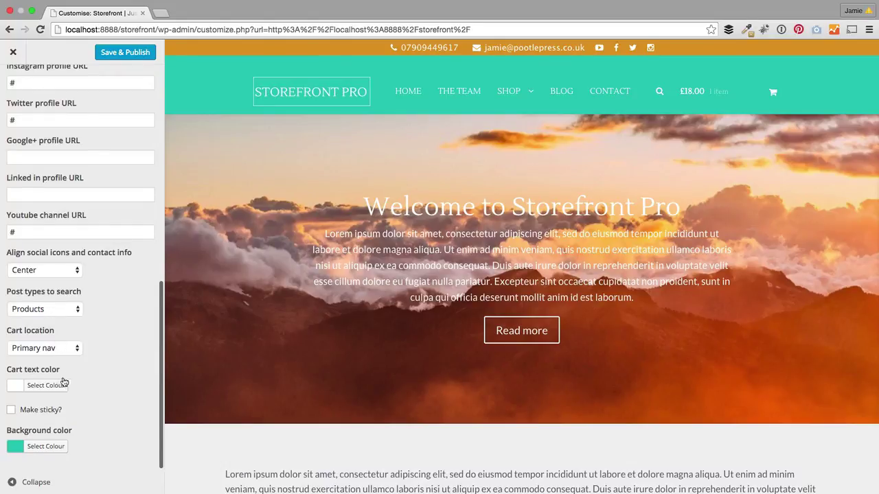
left_click(41, 446)
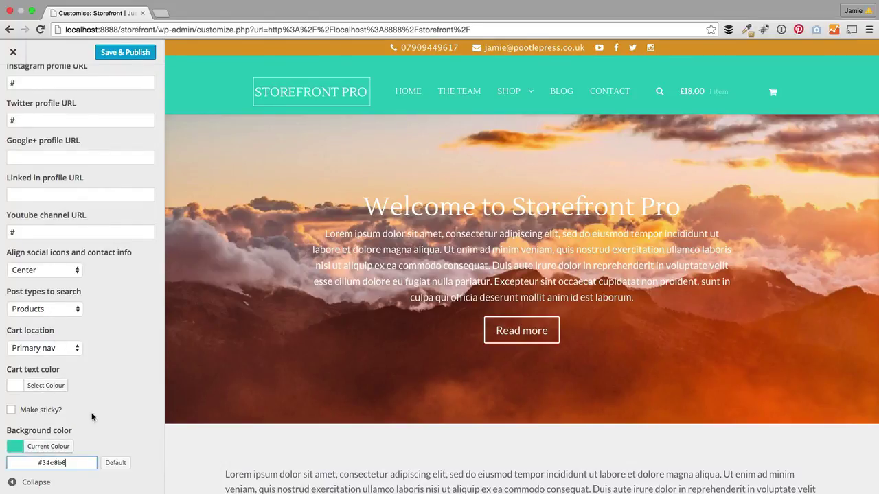
scroll(103, 409, "down", 5)
left_click_drag(72, 322, 12, 322)
key("super+c")
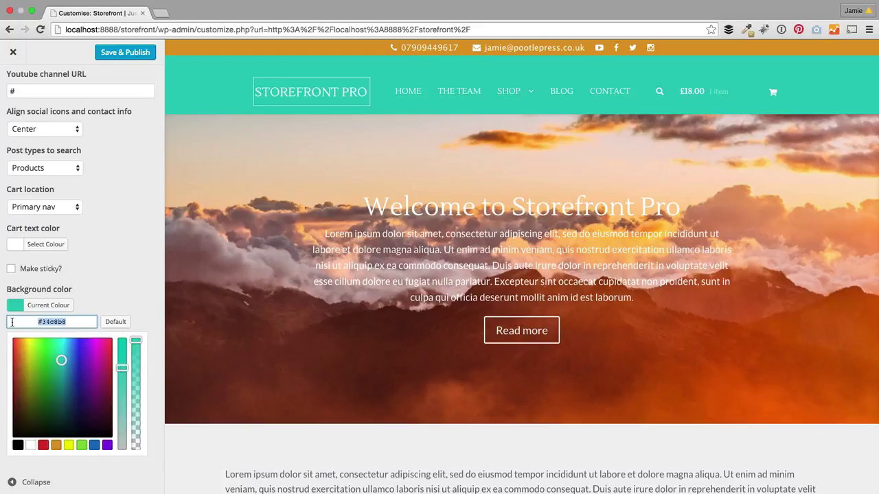
left_click(101, 295)
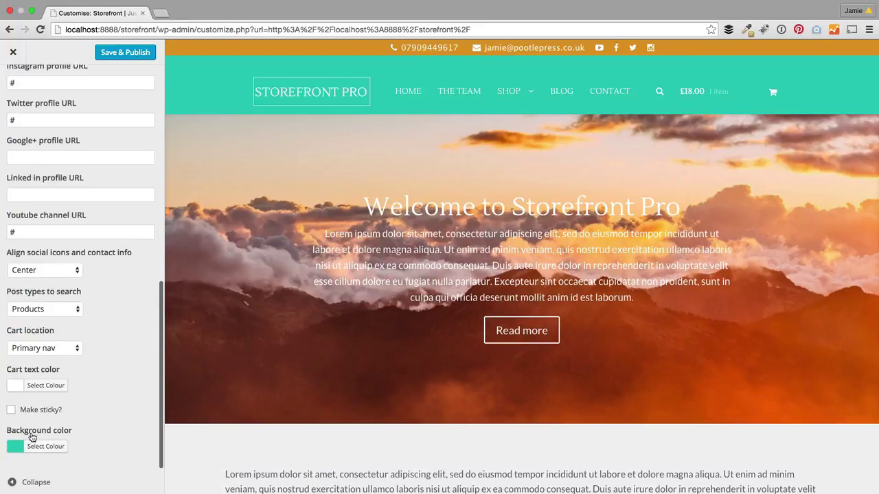
Try the red #dd3333 as the header's background colour, and restore the copied colour code.
left_click(34, 443)
left_click(44, 445)
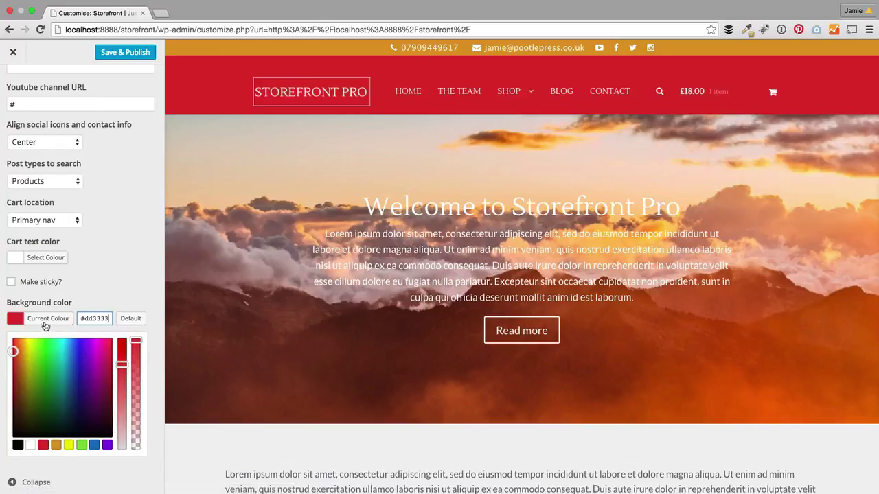
left_click_drag(81, 318, 97, 315)
key("super+v")
left_click(124, 257)
Leave the header elements and open the Primary Navigation settings.
scroll(125, 255, "up", 10)
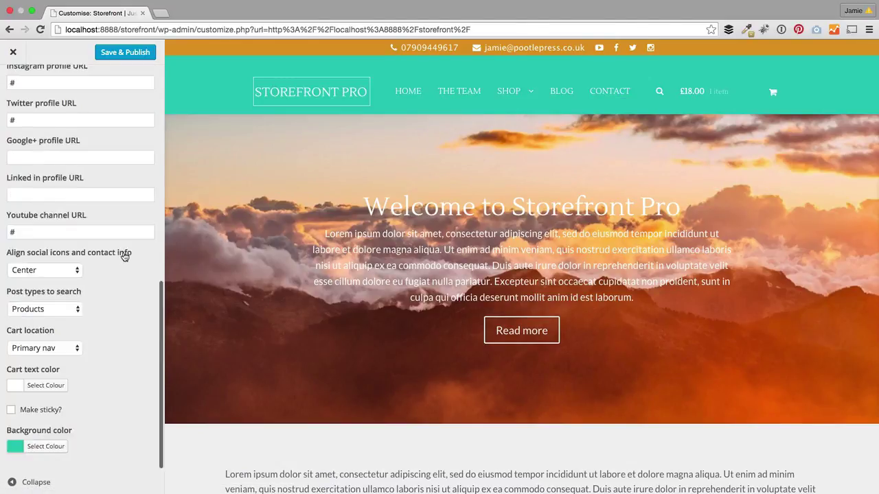
left_click(22, 102)
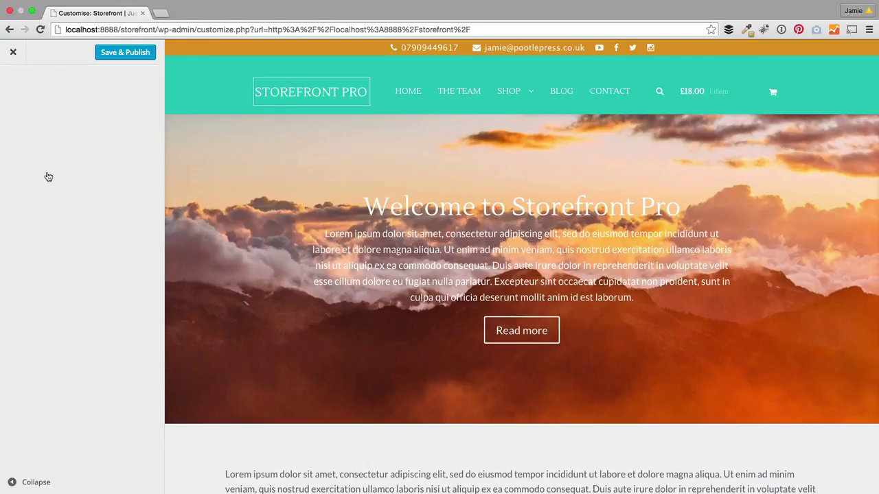
left_click(59, 151)
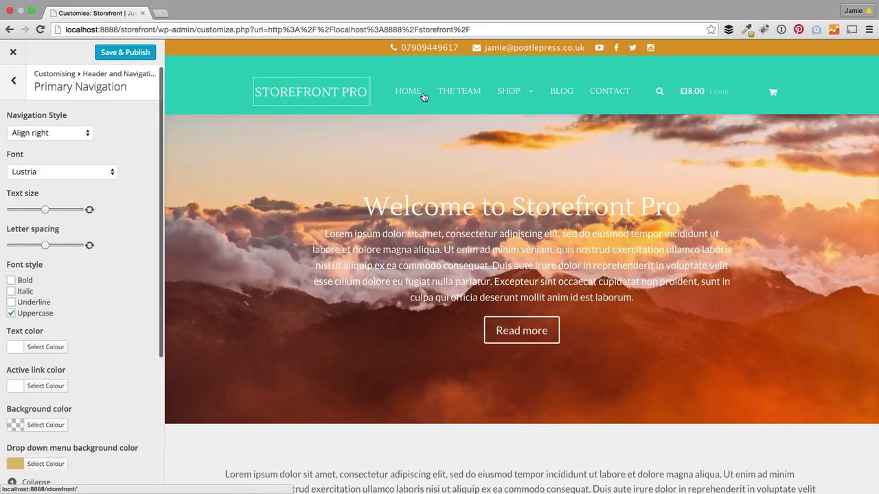
Try the Default and Align right navigation styles, and settle on Centered.
left_click(79, 132)
left_click(32, 121)
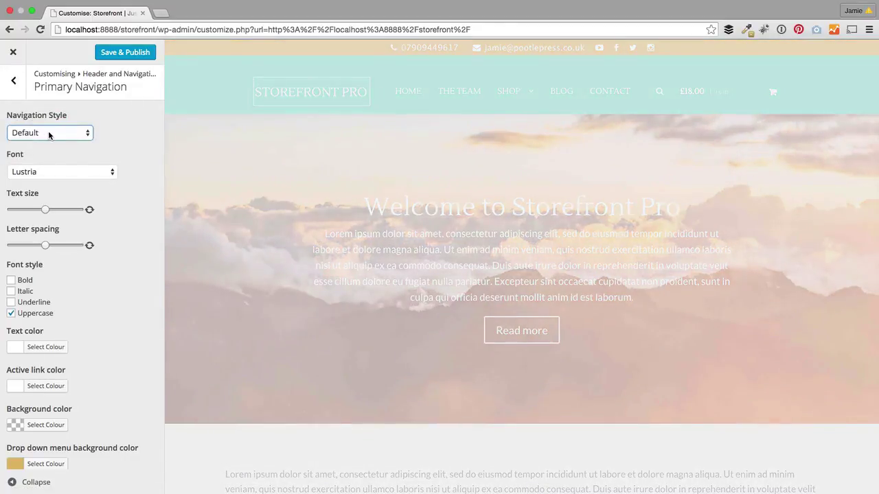
left_click(49, 133)
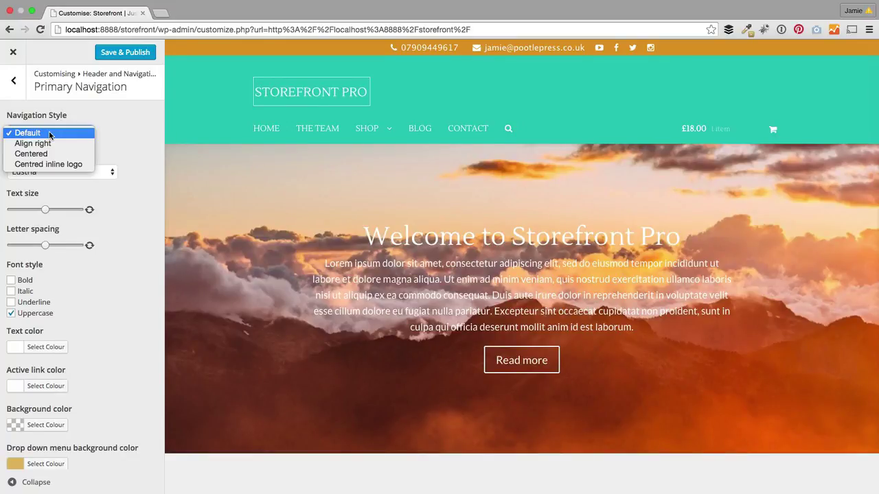
left_click(48, 143)
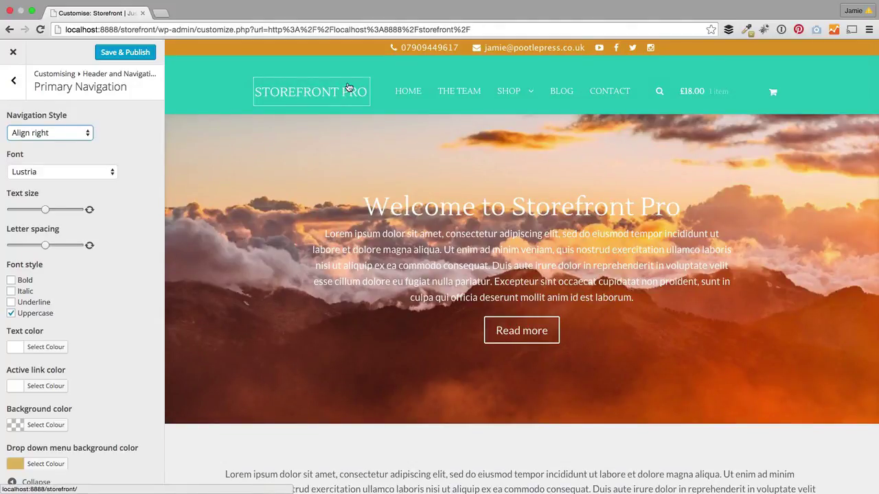
left_click(61, 133)
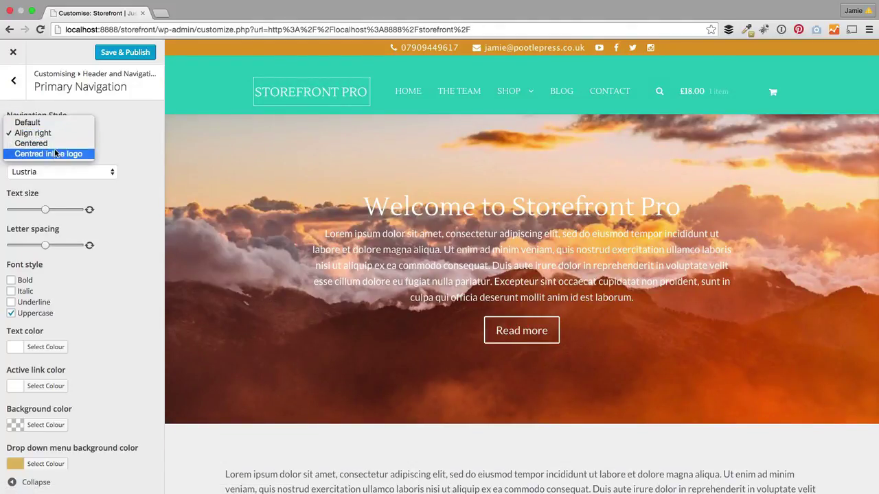
left_click(30, 143)
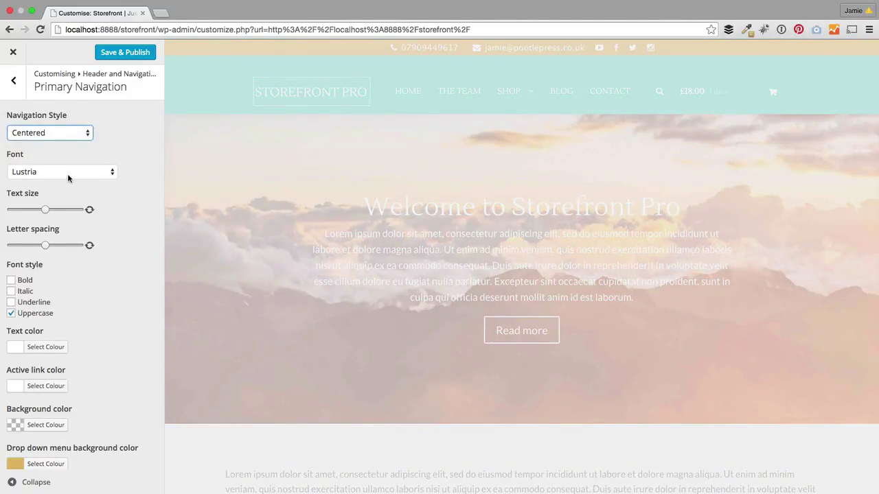
Keep Lustria as the primary navigation's font and increase its text size.
scroll(81, 217, "down", 3)
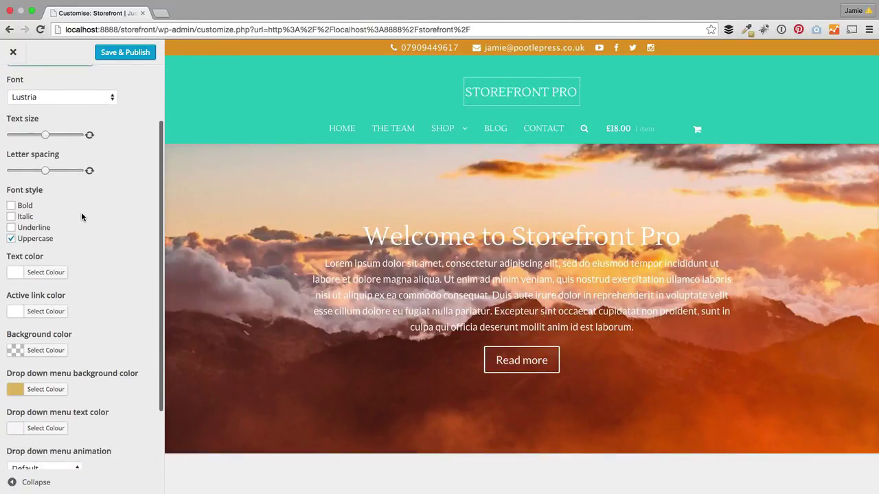
left_click(112, 99)
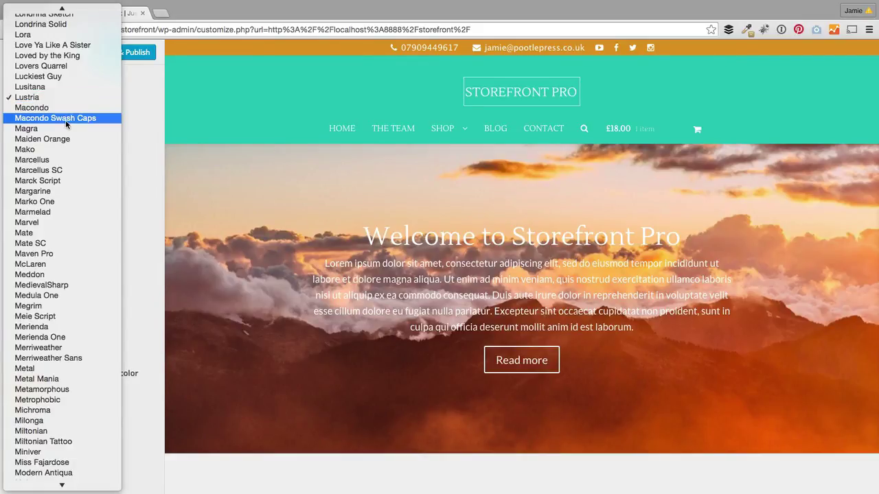
left_click(62, 98)
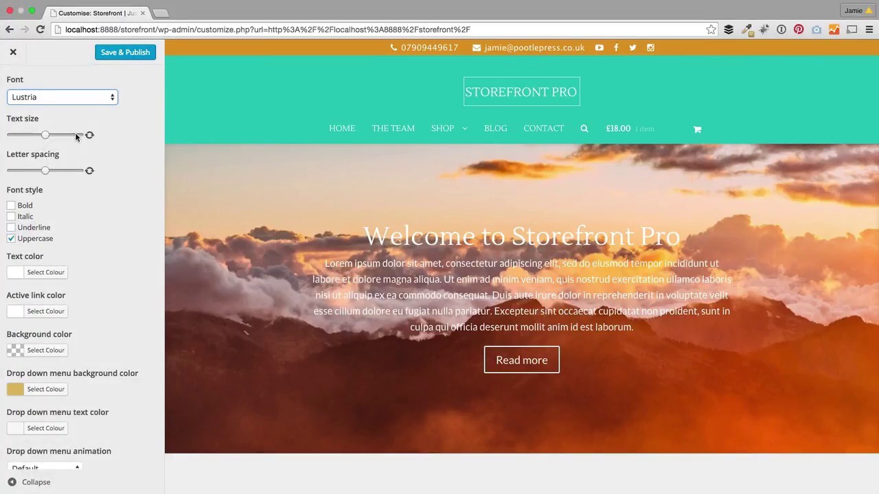
left_click_drag(43, 137, 60, 136)
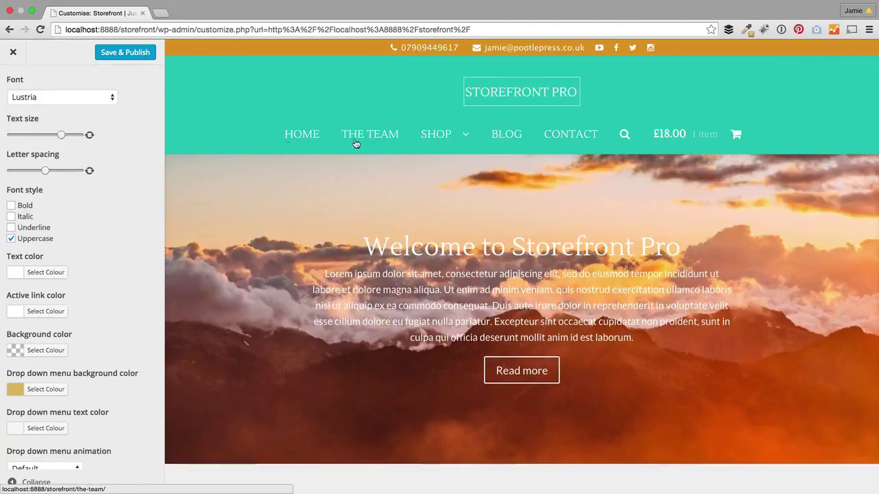
Reset the primary navigation's text size to its default and look over the remaining navigation options.
left_click(89, 135)
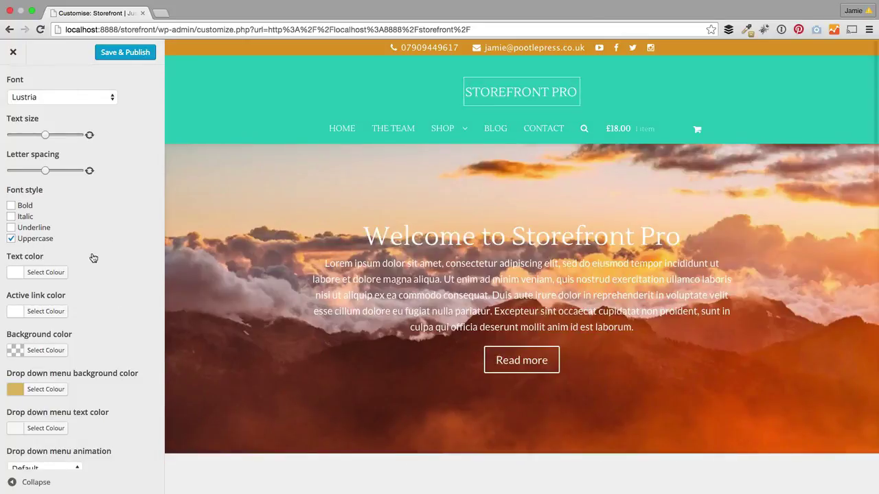
scroll(94, 258, "down", 3)
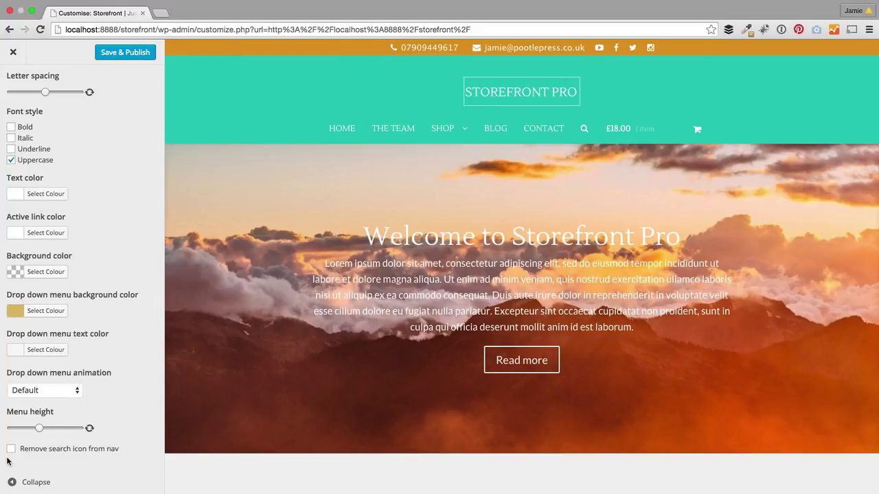
scroll(117, 298, "up", 5)
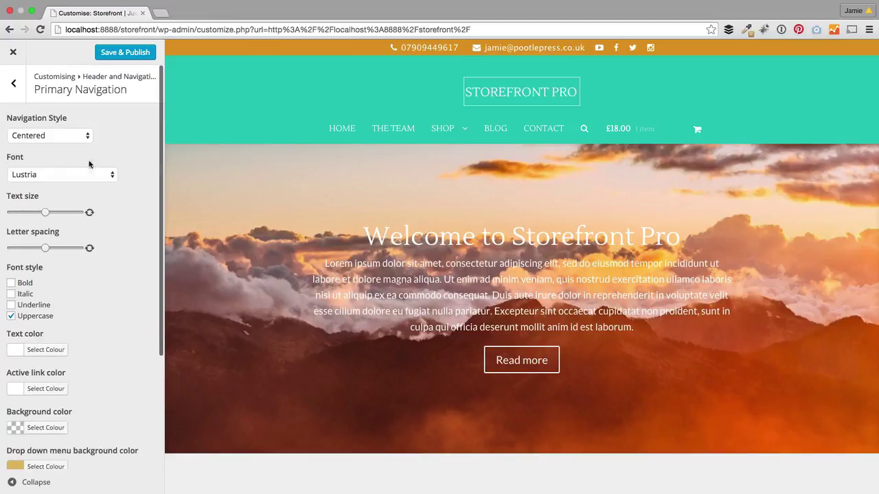
Leave the primary navigation and open the Secondary Navigation settings.
left_click(14, 84)
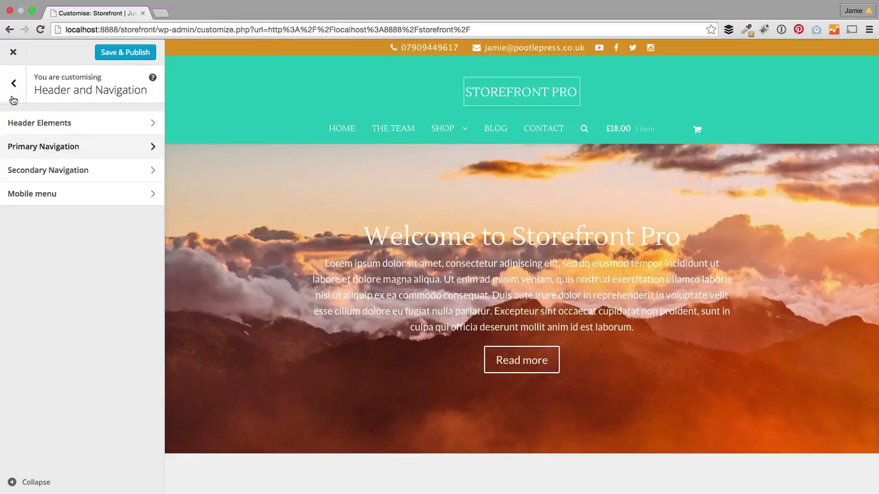
left_click(42, 172)
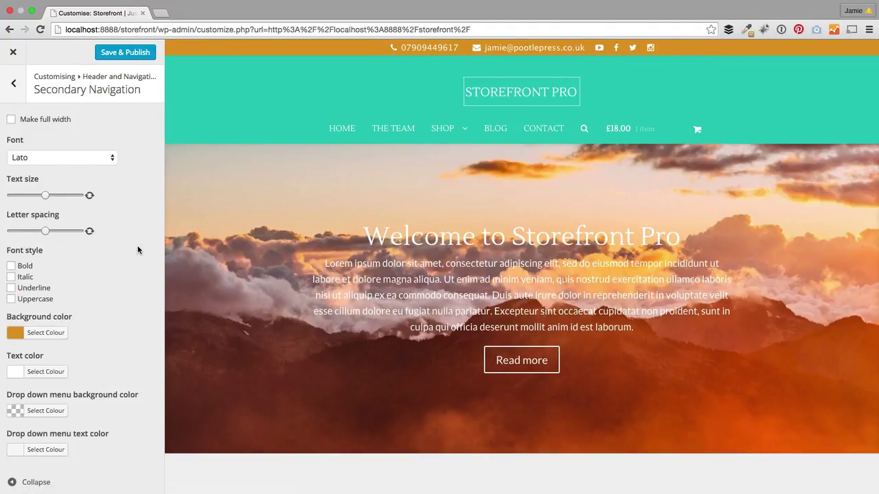
scroll(135, 253, "down", 1)
Copy the secondary navigation's background colour code, try the red #dd3333 instead, and restore #dd9933.
left_click(53, 332)
scroll(127, 334, "down", 4)
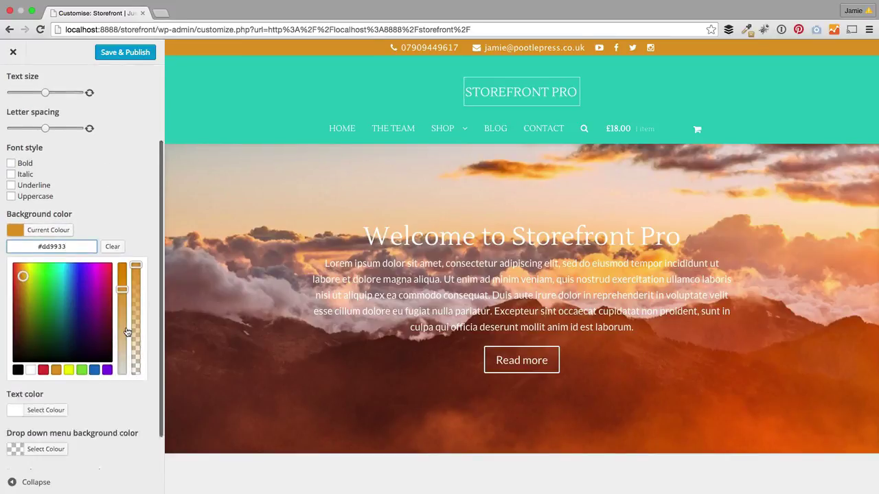
triple_click(23, 220)
key("super+c")
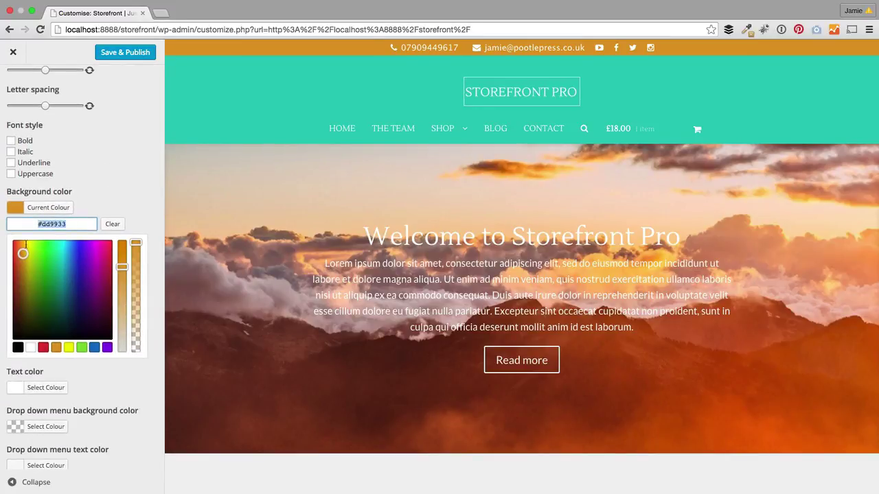
left_click(40, 345)
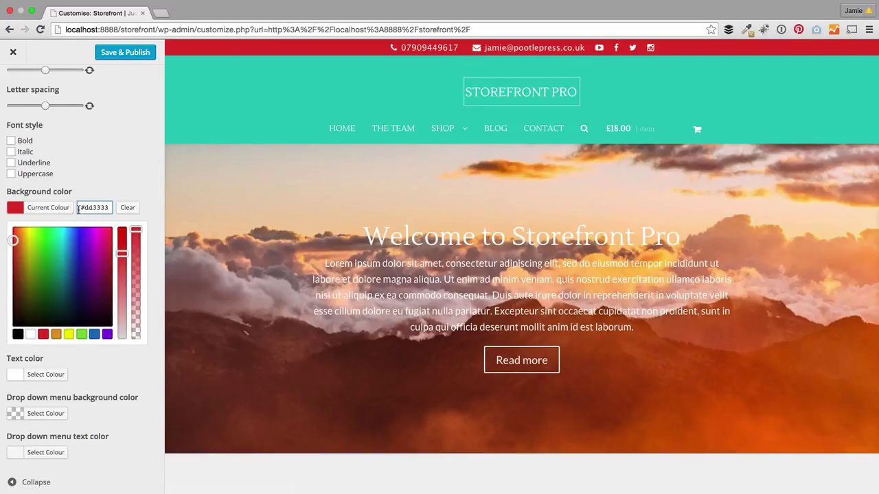
left_click_drag(78, 210, 109, 205)
key("super+v")
left_click(117, 176)
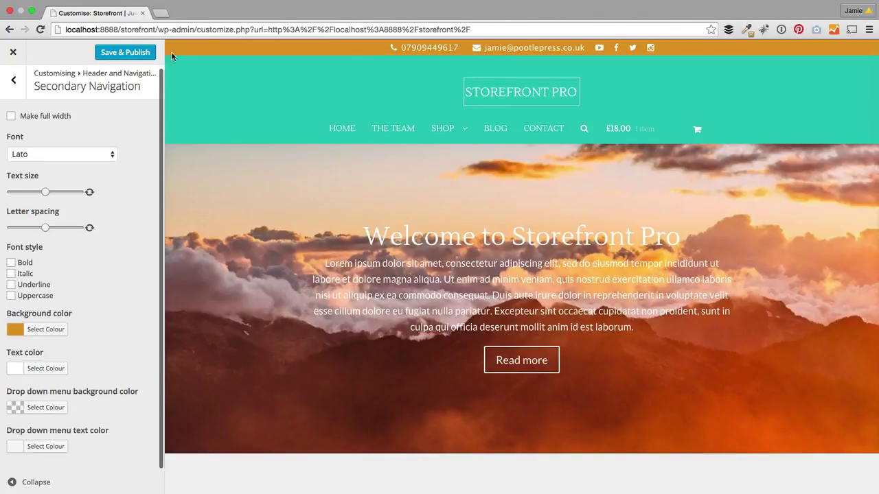
Switch from the navigation settings to the Content settings and load The Team page in the preview.
left_click(8, 90)
left_click(15, 92)
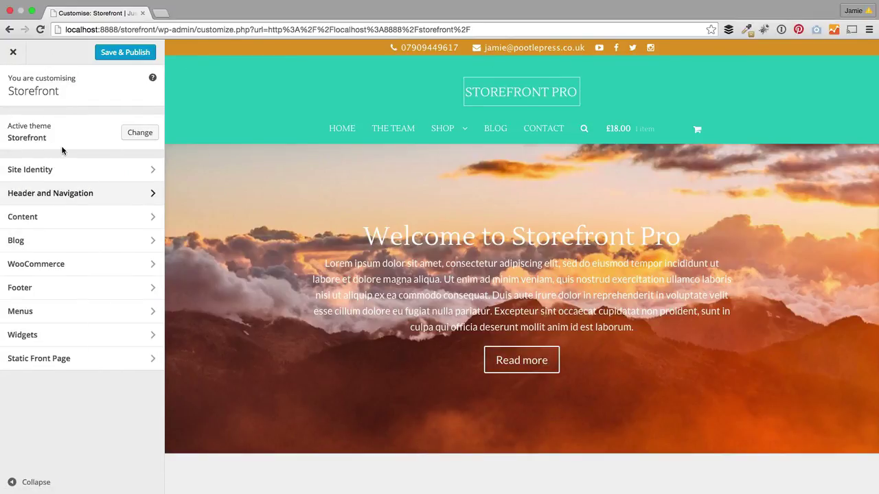
left_click(62, 218)
left_click(410, 132)
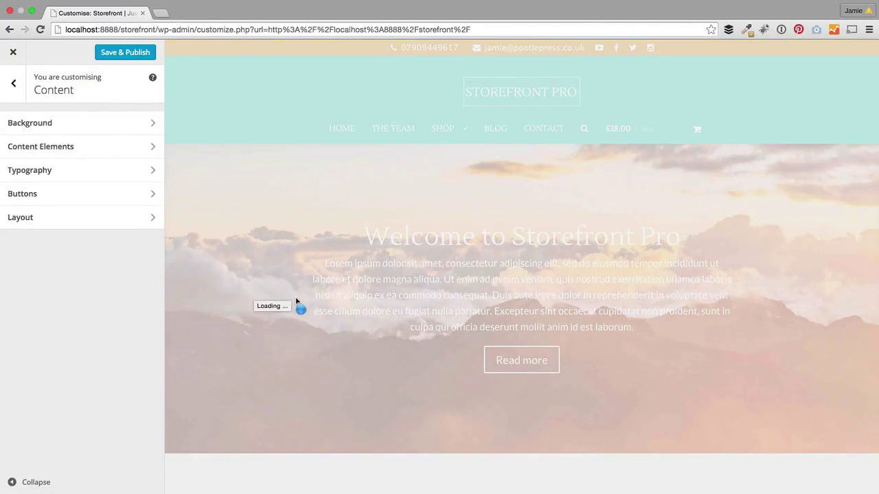
scroll(296, 299, "down", 3)
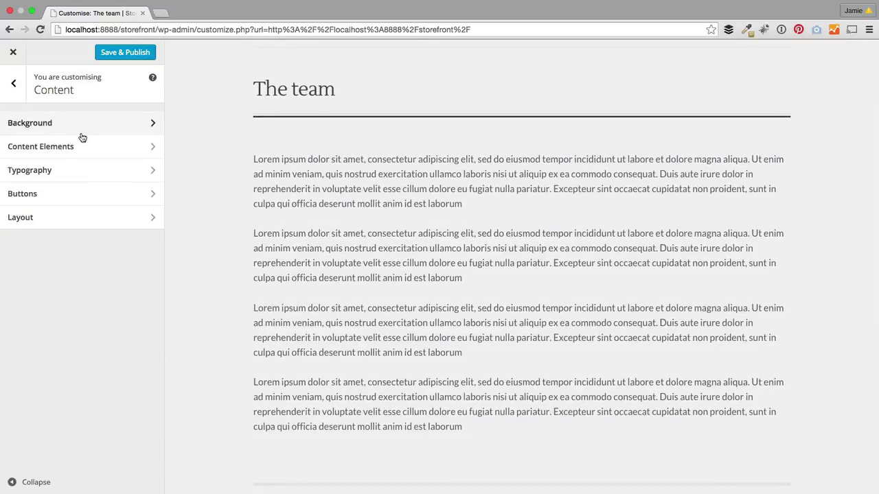
Open the content Typography settings, look through the body font choices and keep Lato.
left_click(36, 170)
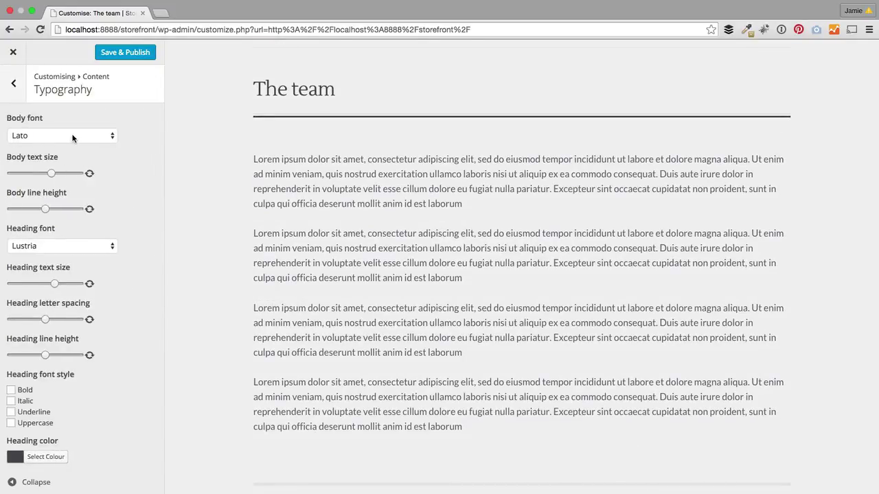
left_click(116, 136)
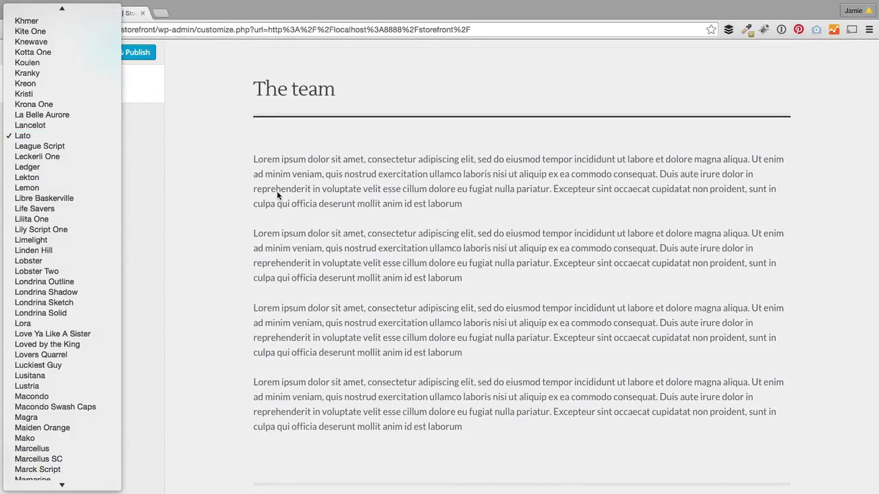
left_click_drag(293, 159, 314, 173)
left_click_drag(374, 213, 335, 253)
left_click(45, 140)
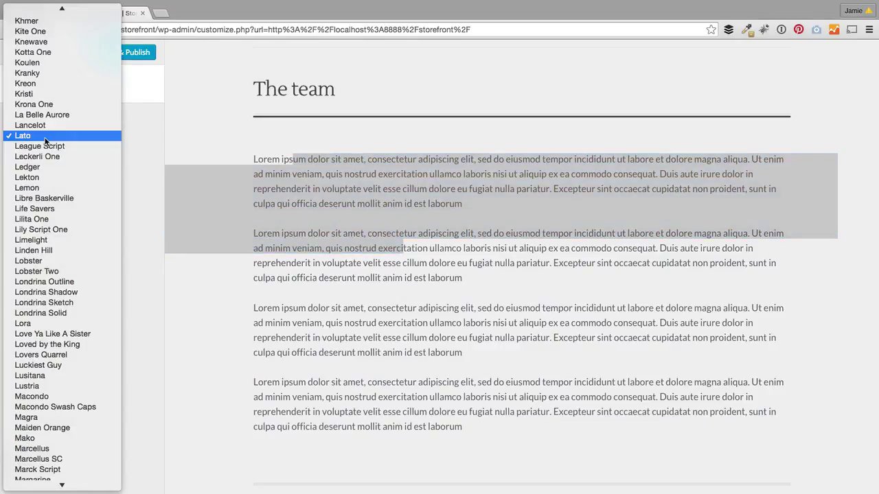
left_click(45, 137)
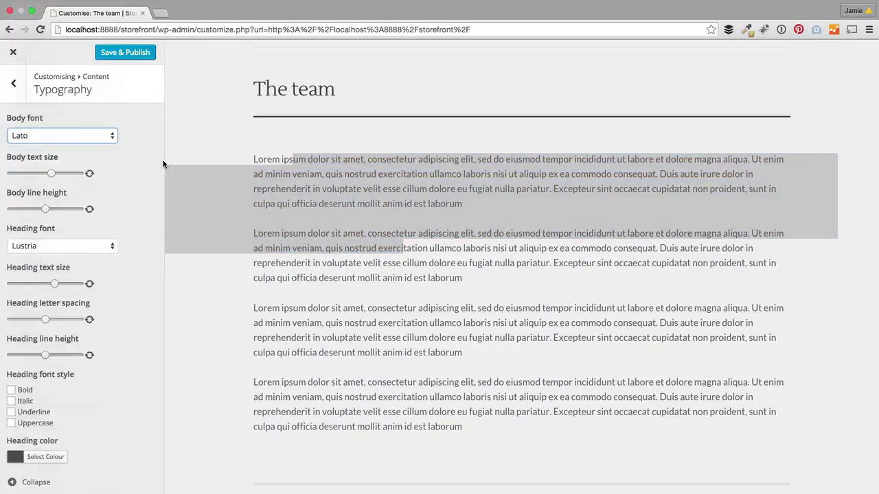
Reset the body text size to its default, and try a larger heading text size before resetting that too.
left_click(87, 174)
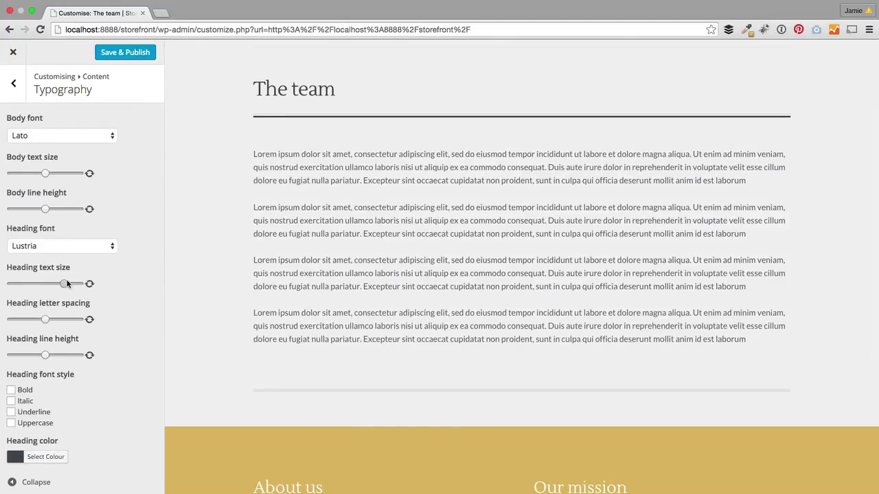
left_click_drag(55, 281, 77, 283)
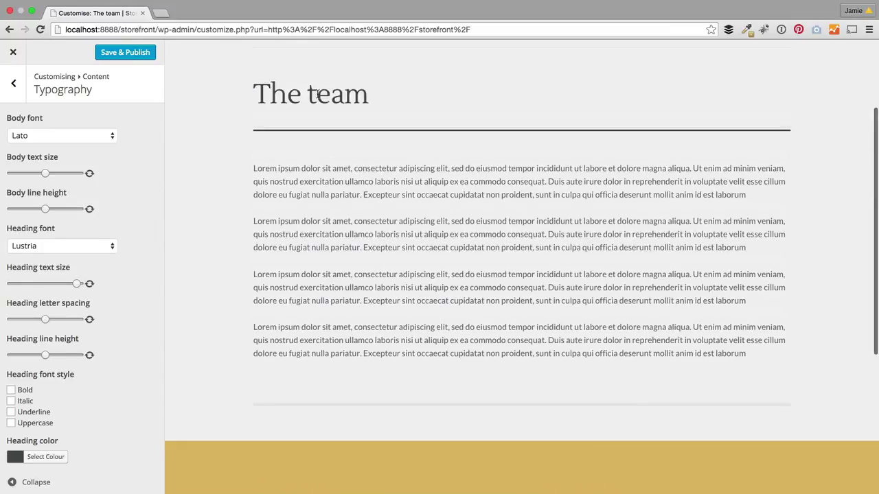
left_click(89, 285)
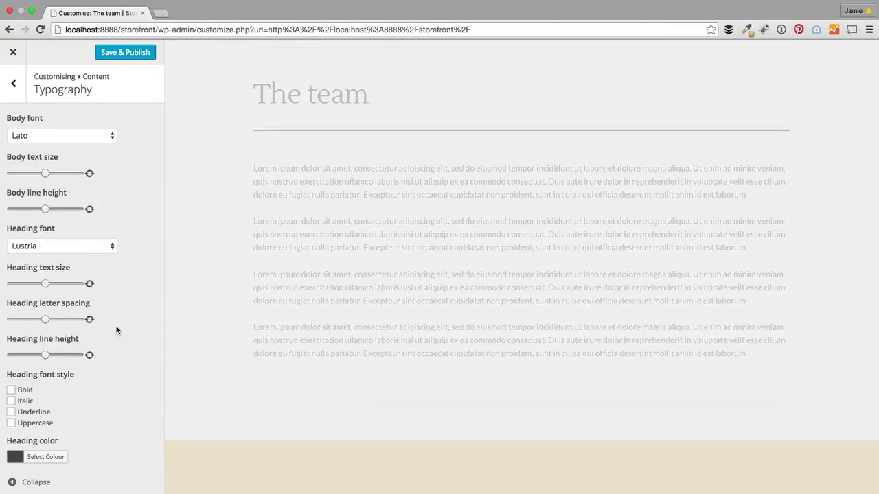
scroll(116, 330, "down", 3)
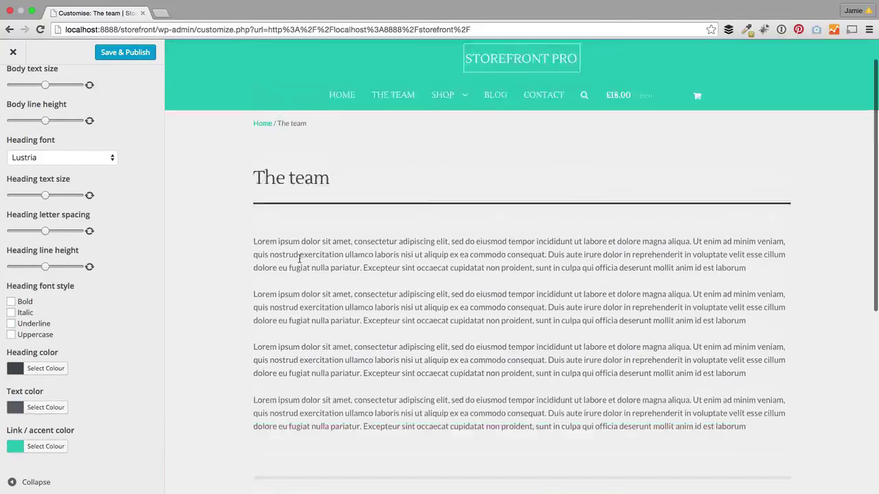
scroll(95, 150, "up", 3)
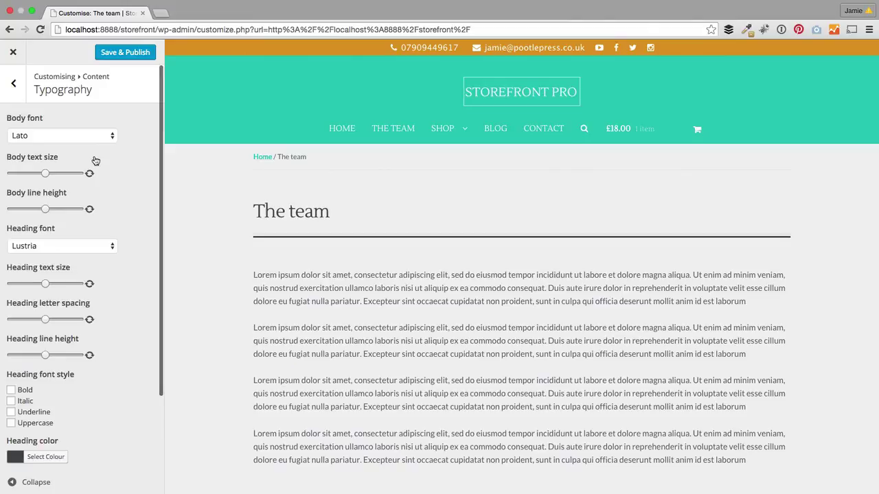
Leave the content settings and open the footer's Layout settings with the page footer in view.
left_click(13, 85)
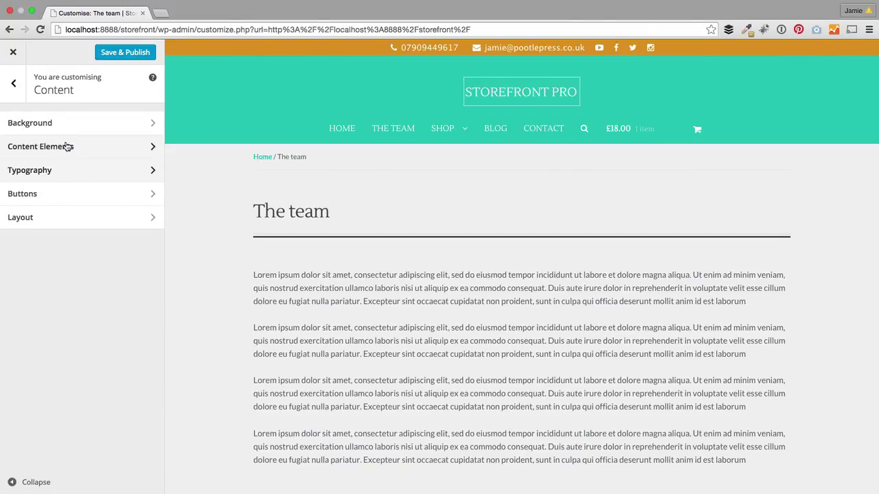
left_click(13, 83)
scroll(311, 313, "down", 10)
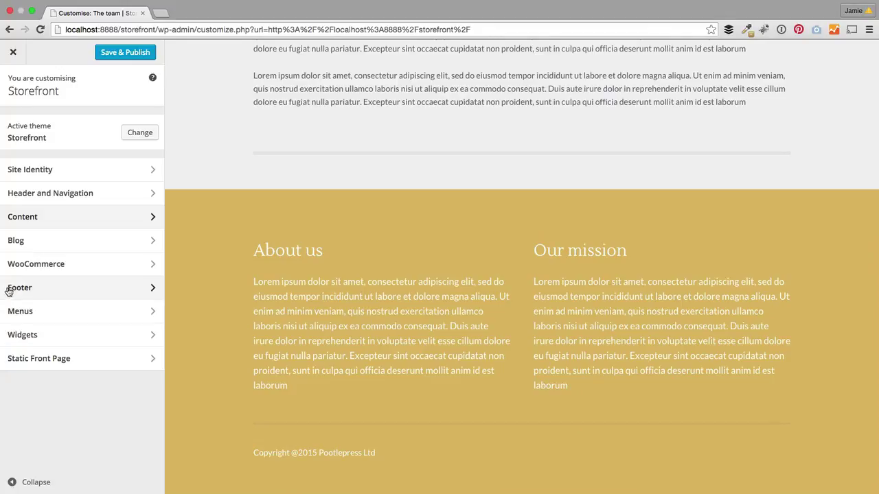
left_click(29, 289)
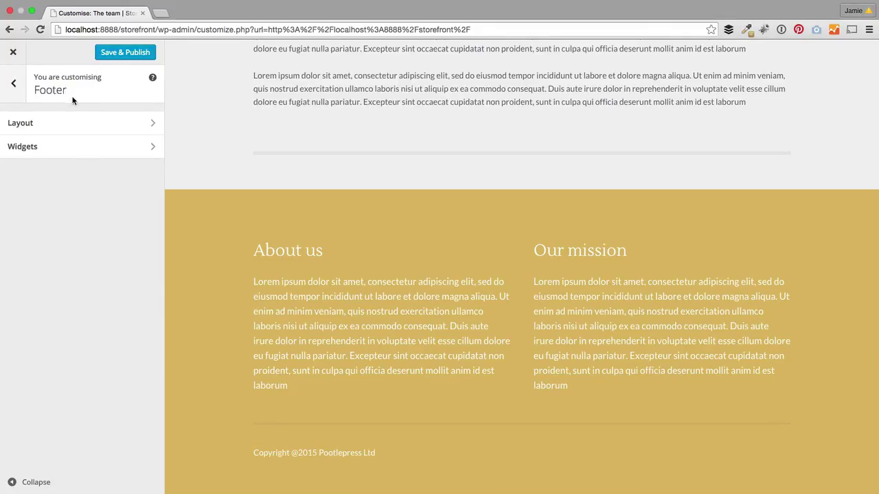
left_click(76, 124)
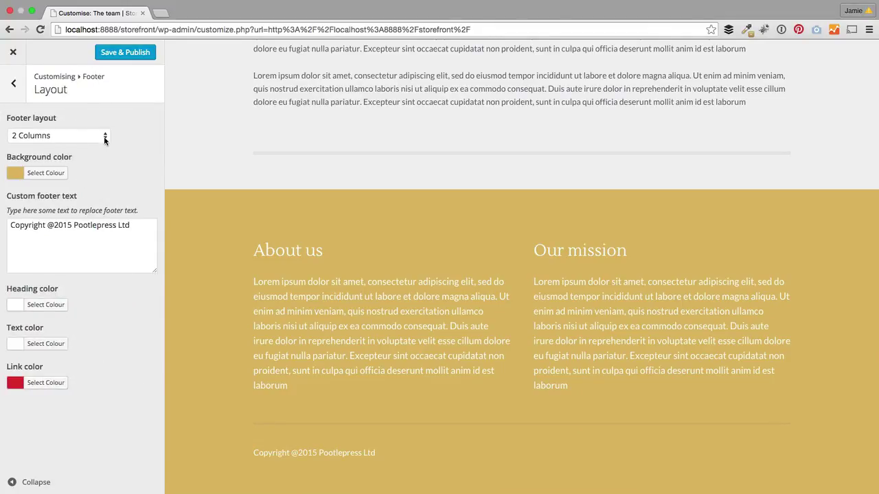
Check the footer's column layout option and compare the custom footer text with the copyright line in the preview.
left_click(105, 137)
left_click(103, 137)
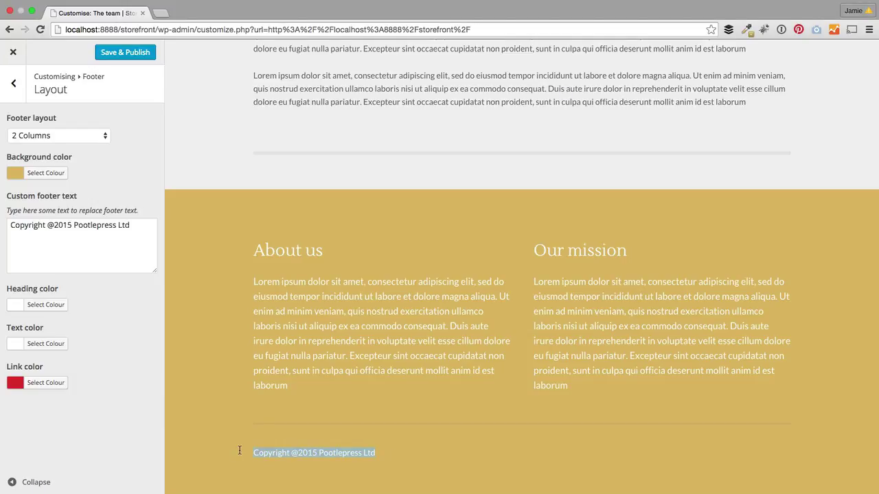
left_click_drag(137, 222, 8, 225)
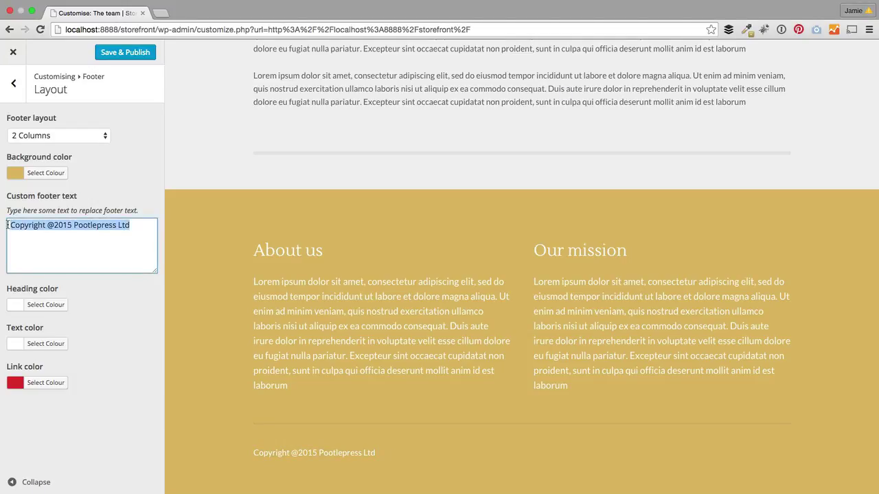
left_click(132, 225)
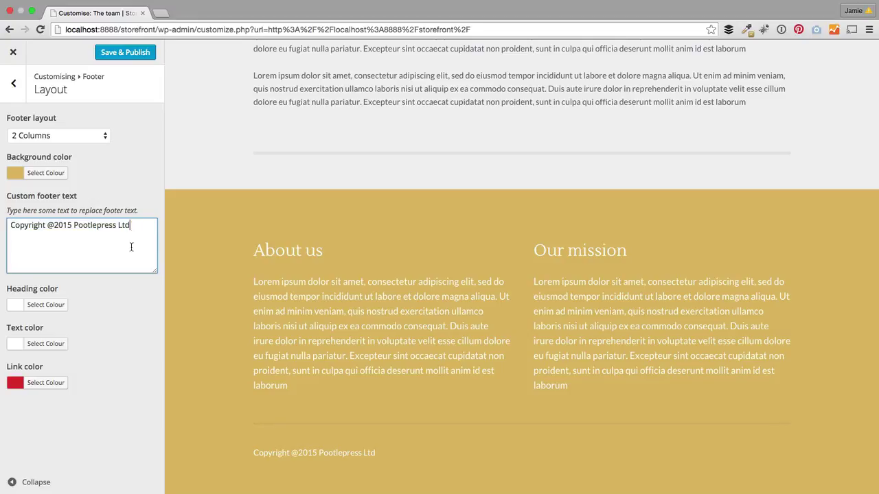
left_click_drag(281, 454, 361, 454)
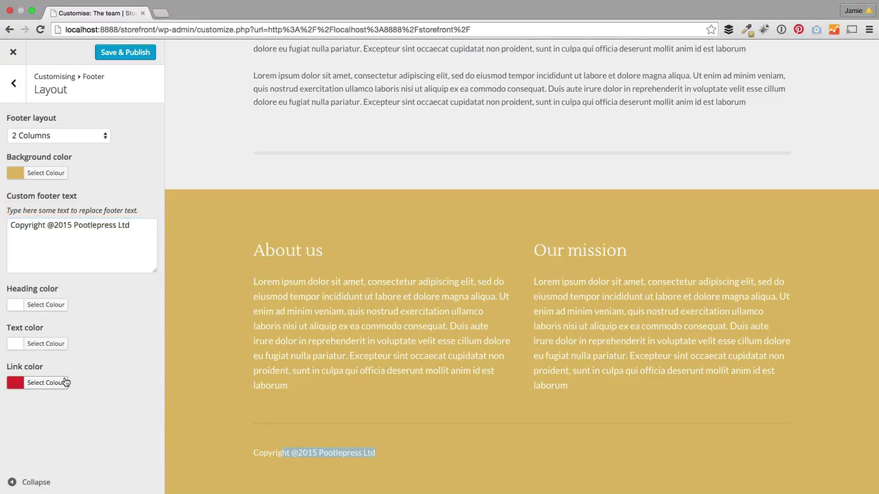
left_click(135, 227)
left_click_drag(49, 221, 21, 244)
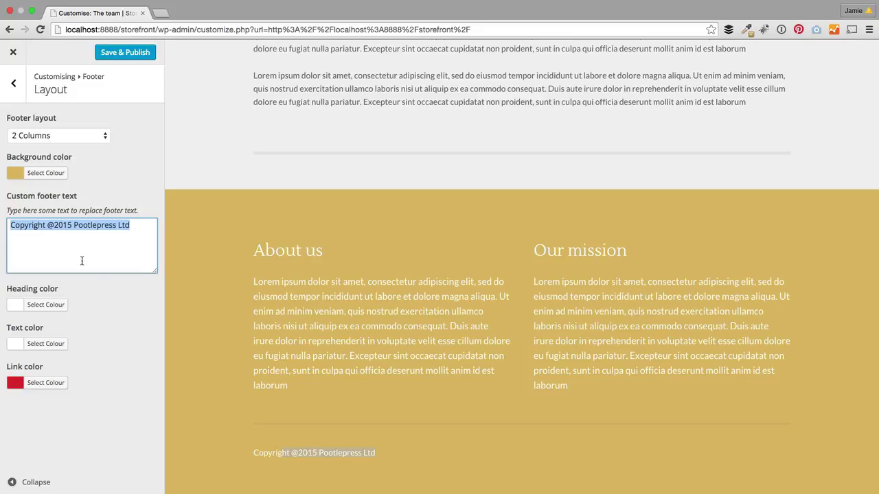
left_click(147, 227)
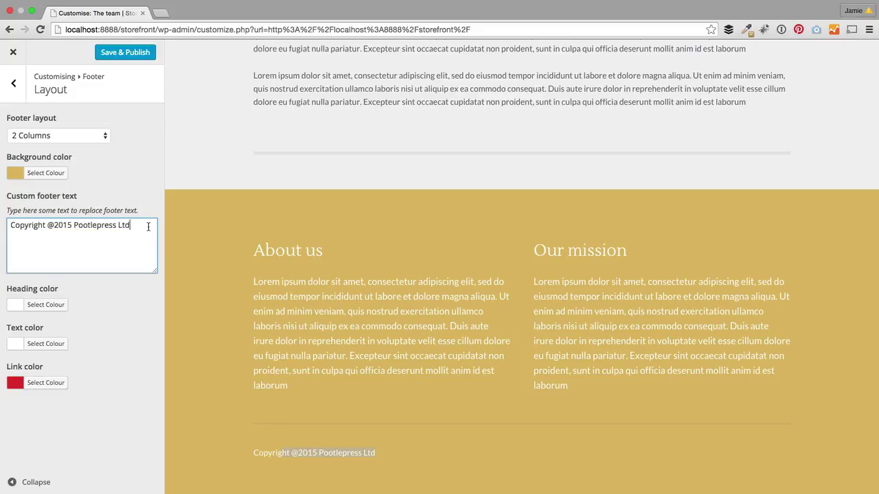
Inspect the footer's background colour code and close the colour picker without changing it.
left_click(48, 173)
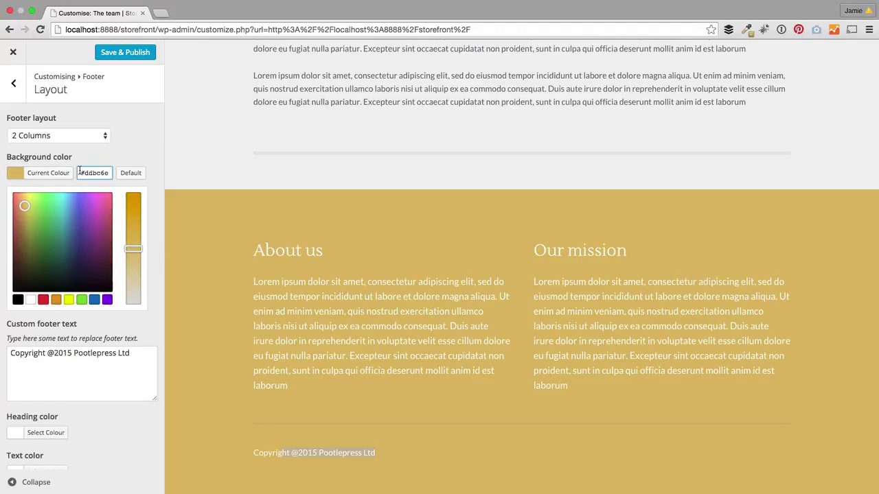
left_click_drag(80, 171, 117, 177)
left_click(107, 161)
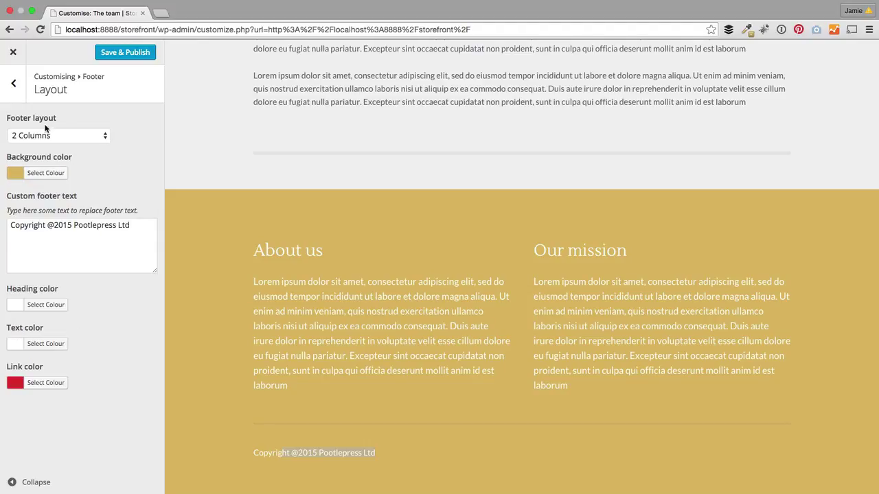
Open the footer's Widgets settings and reset the widget header text size to its default.
left_click(13, 83)
left_click(74, 149)
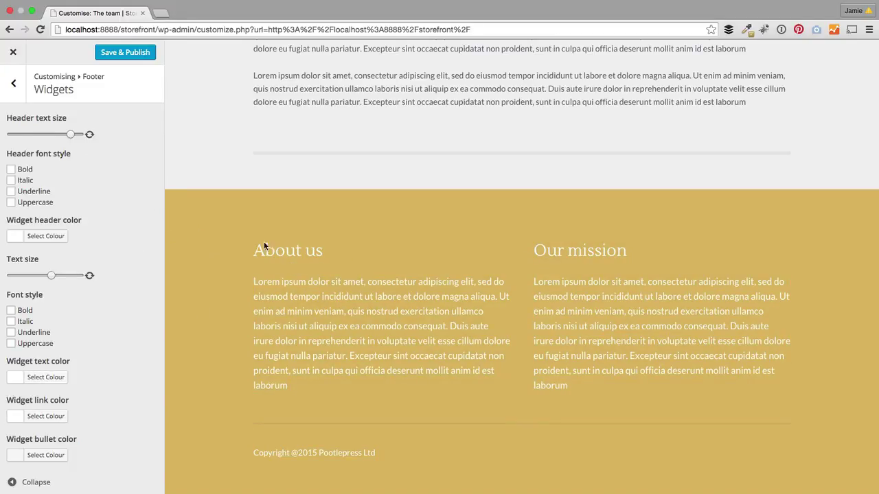
left_click(90, 142)
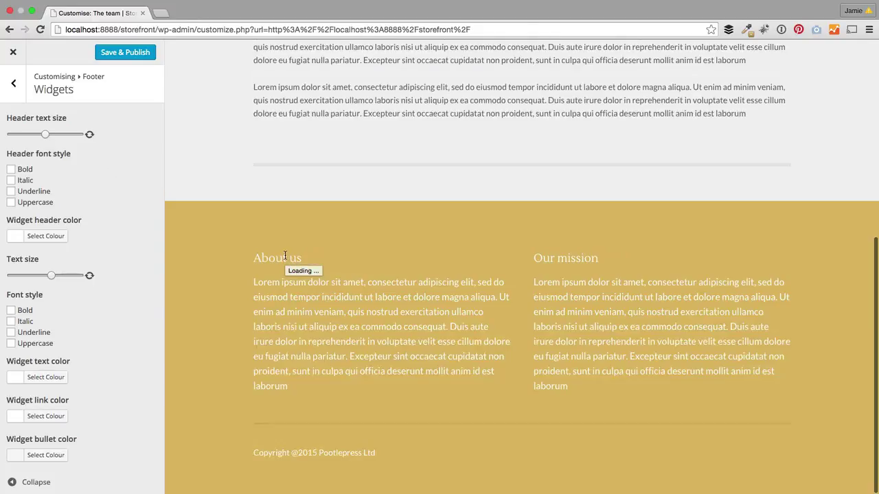
Increase the footer widgets' header text size, return to the Footer settings, and save and publish the changes.
left_click(60, 134)
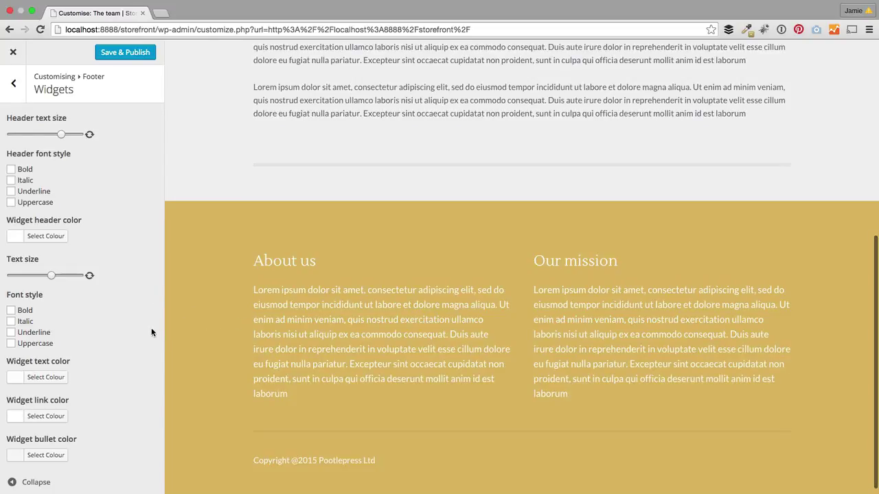
scroll(320, 320, "up", 3)
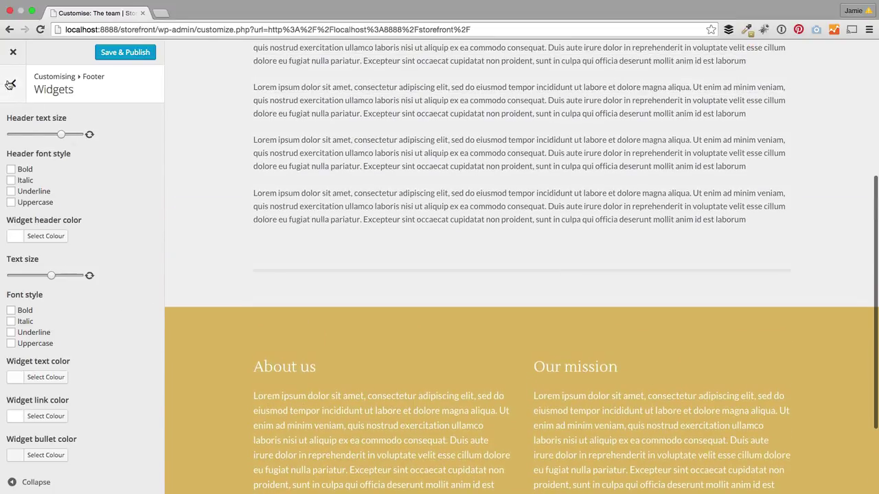
left_click(10, 84)
left_click(125, 52)
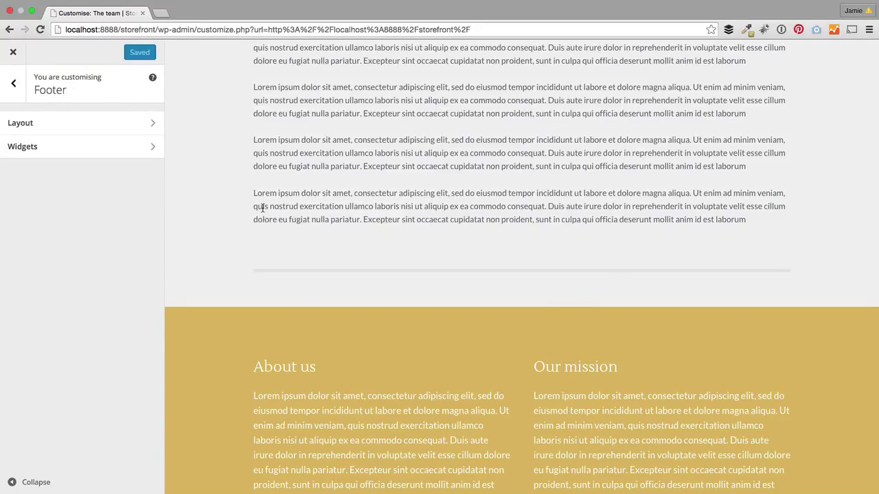
Load the Shop page in the preview and return to the customiser's main list of sections.
scroll(263, 208, "up", 10)
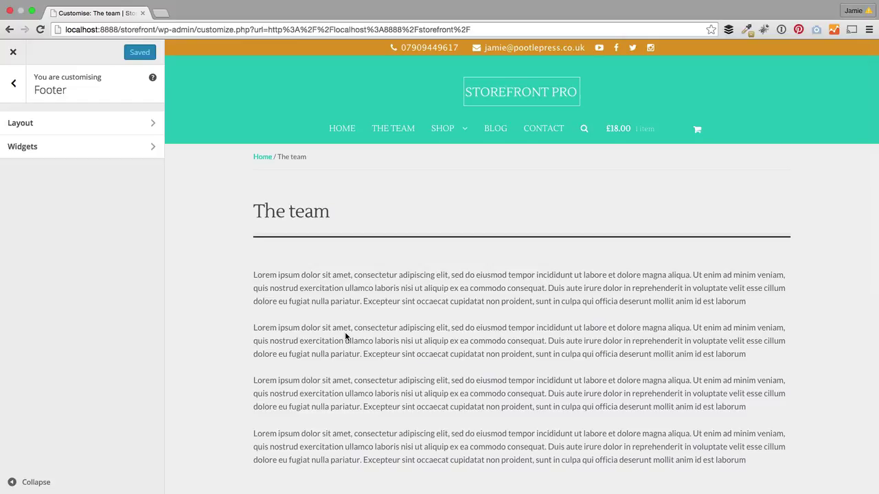
left_click(469, 134)
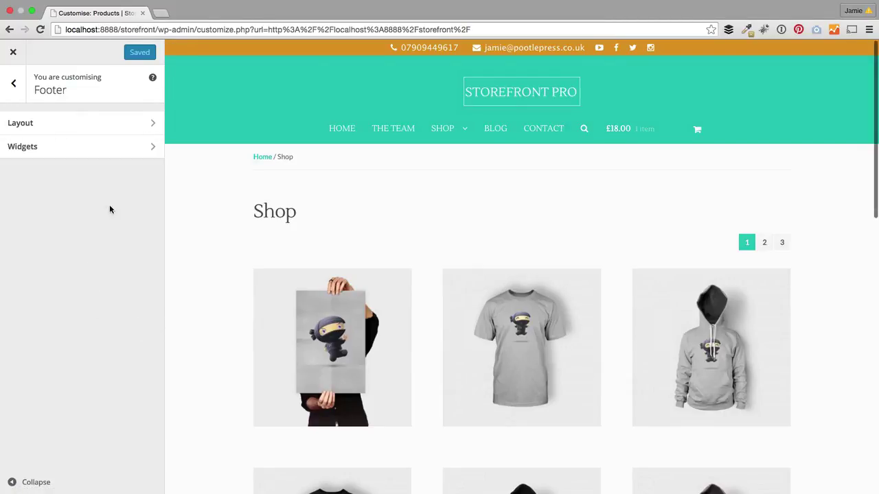
left_click(13, 83)
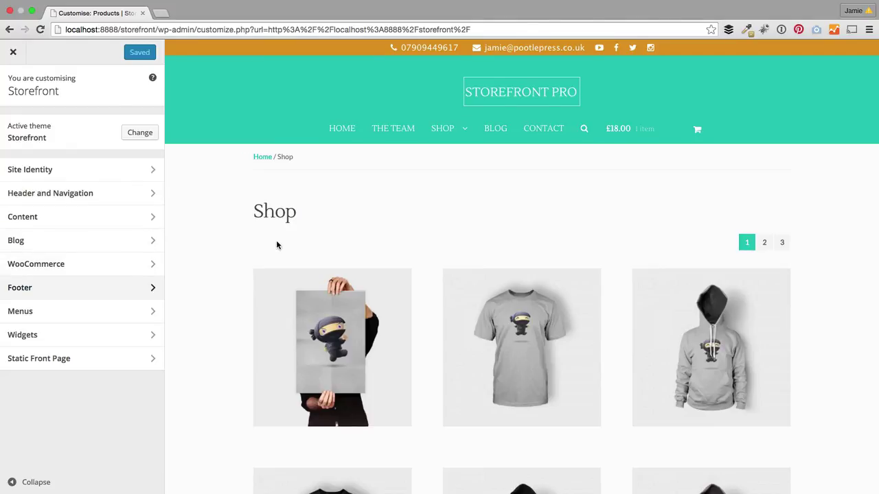
scroll(274, 245, "down", 5)
scroll(278, 245, "up", 3)
scroll(278, 245, "up", 2)
Open the WooCommerce Shop settings with the product grid in view.
left_click(51, 266)
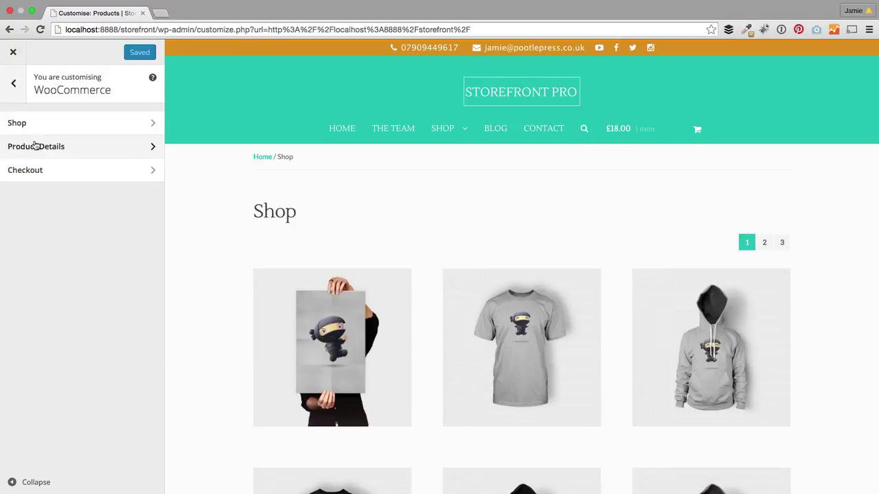
scroll(257, 298, "down", 5)
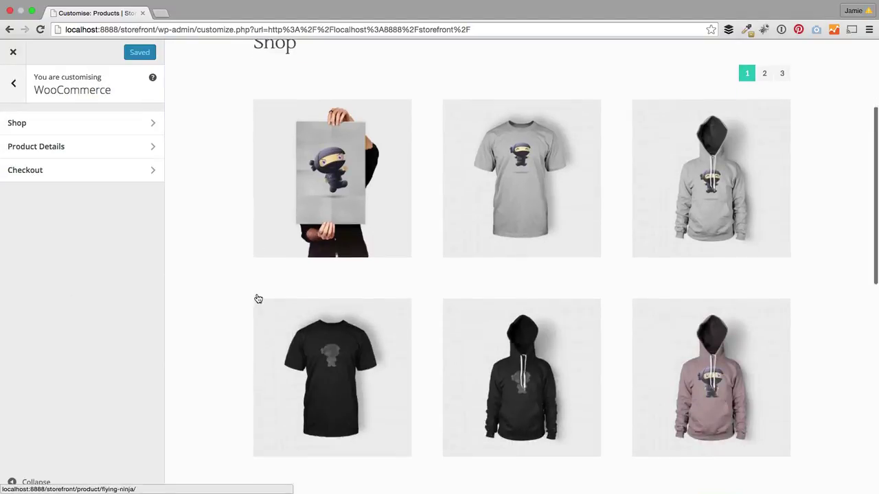
scroll(261, 302, "up", 3)
left_click(59, 127)
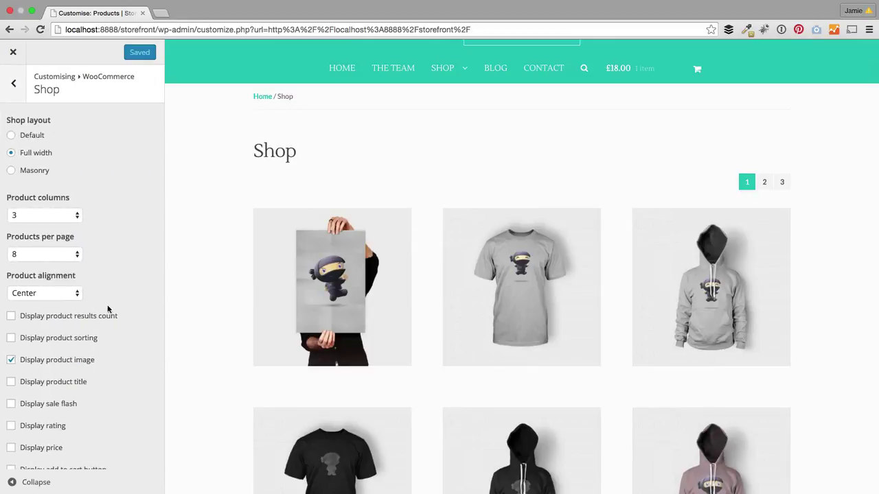
scroll(207, 287, "down", 4)
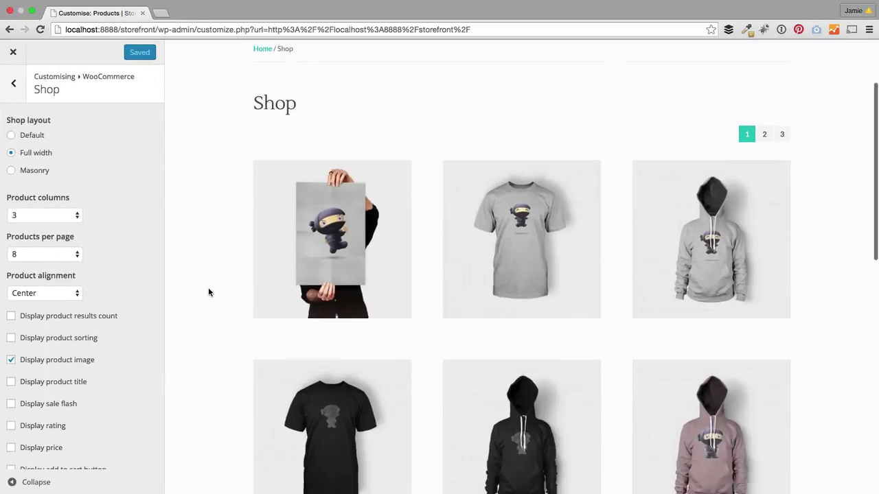
scroll(91, 295, "down", 1)
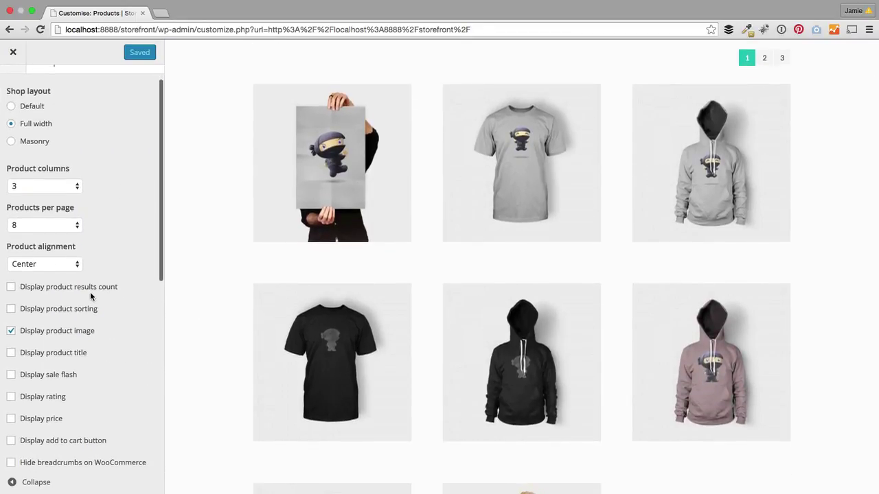
Try the shop's product grid with 2 product columns.
left_click(66, 187)
left_click(45, 180)
key("Up")
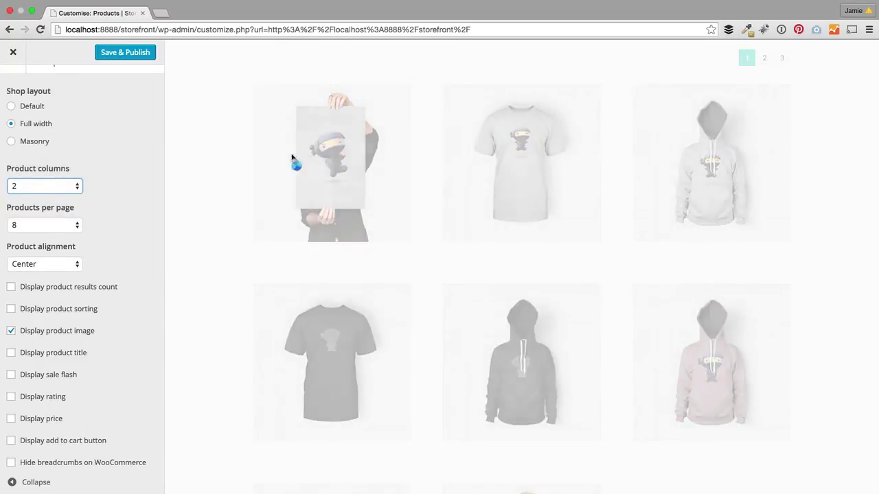
scroll(74, 254, "up", 1)
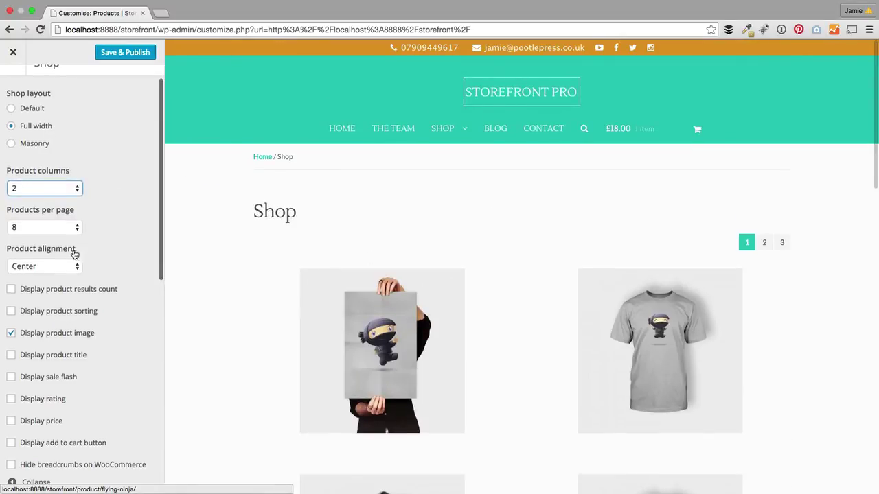
Set the shop's product columns to 4.
left_click(51, 192)
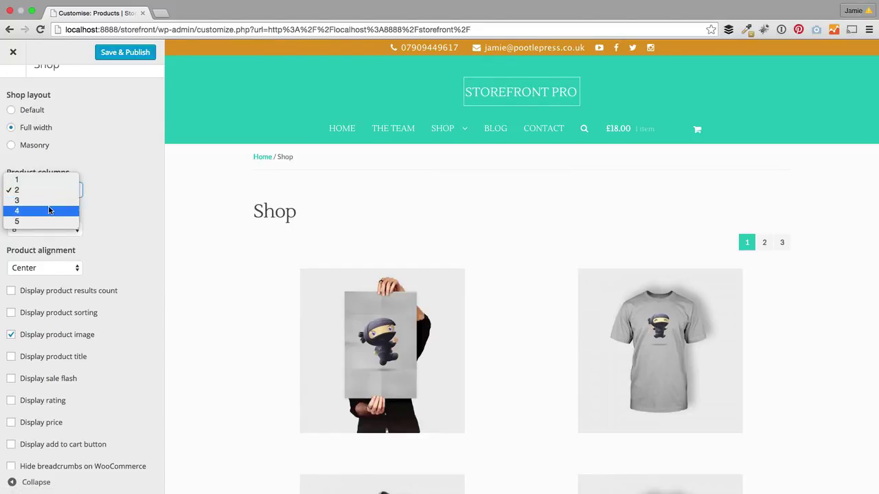
left_click(48, 211)
scroll(218, 262, "down", 3)
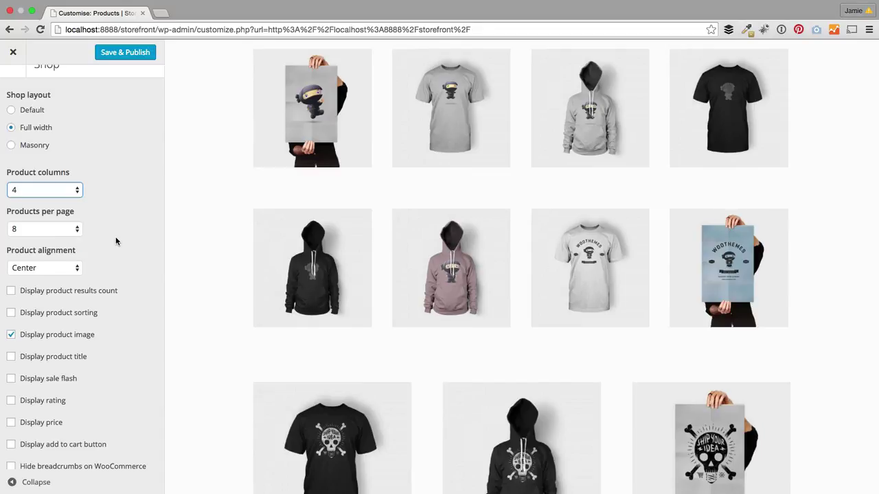
Examine the infinite scroll behaviour of the shop's product grid alongside the remaining Shop settings.
scroll(114, 245, "up", 1)
scroll(117, 254, "down", 2)
scroll(282, 293, "down", 5)
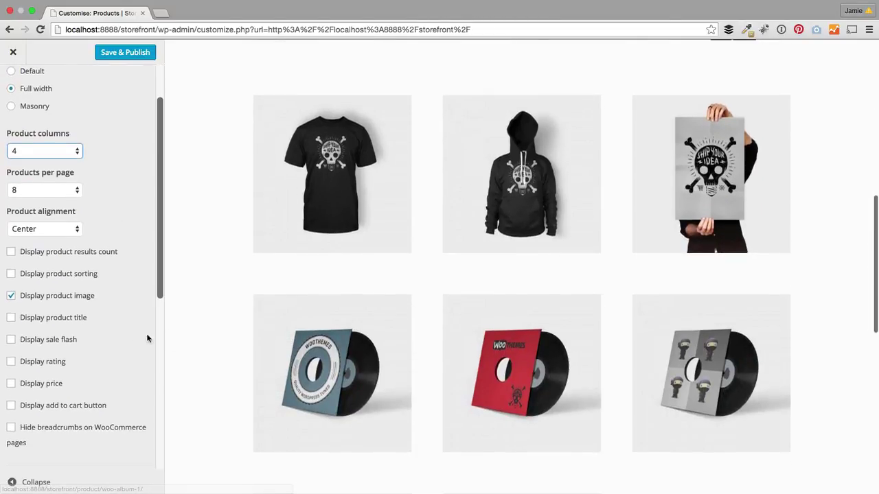
scroll(78, 354, "down", 5)
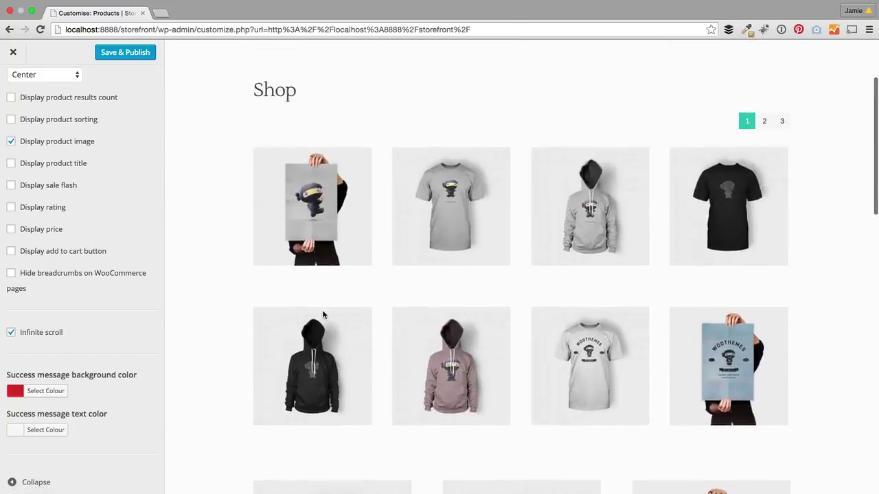
scroll(322, 315, "up", 2)
scroll(319, 314, "down", 10)
scroll(318, 314, "up", 10)
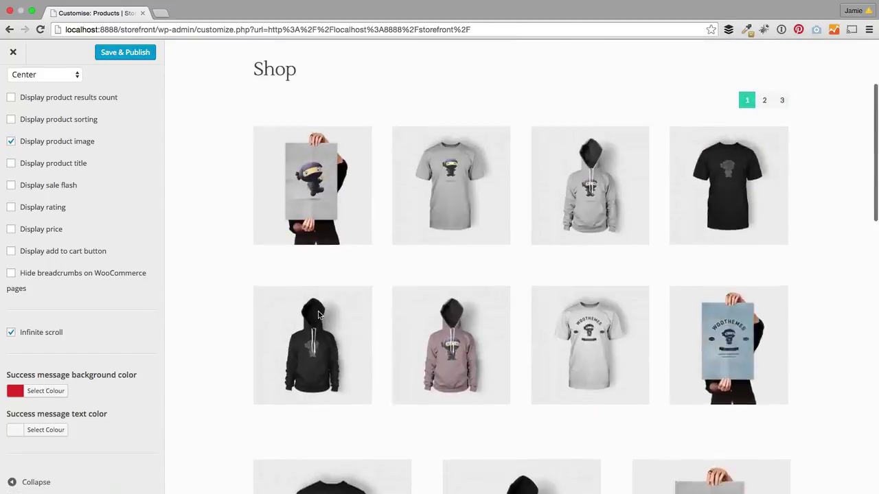
scroll(317, 314, "up", 3)
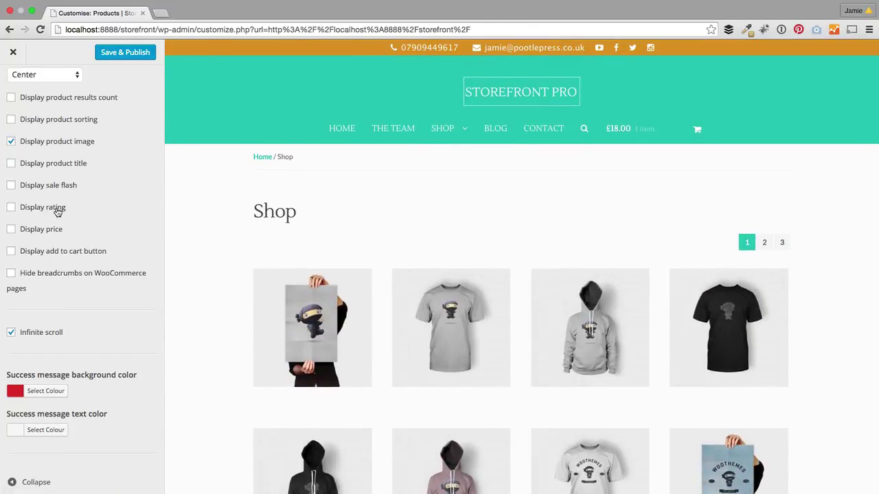
Turn on product results count, sorting, title, sale flash, price and add to cart button, and hide breadcrumbs on WooCommerce pages.
left_click(11, 97)
left_click(11, 120)
left_click(11, 163)
left_click(11, 185)
left_click(11, 229)
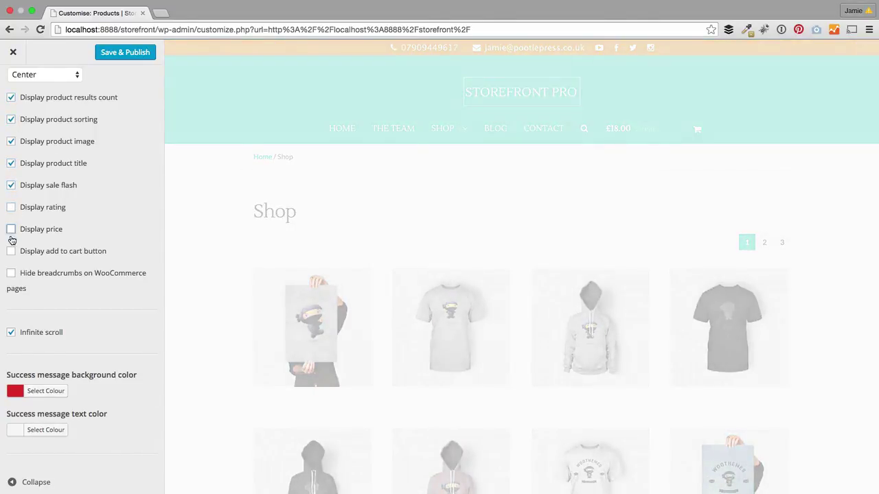
left_click(11, 251)
left_click(11, 273)
scroll(230, 274, "down", 3)
scroll(233, 275, "down", 5)
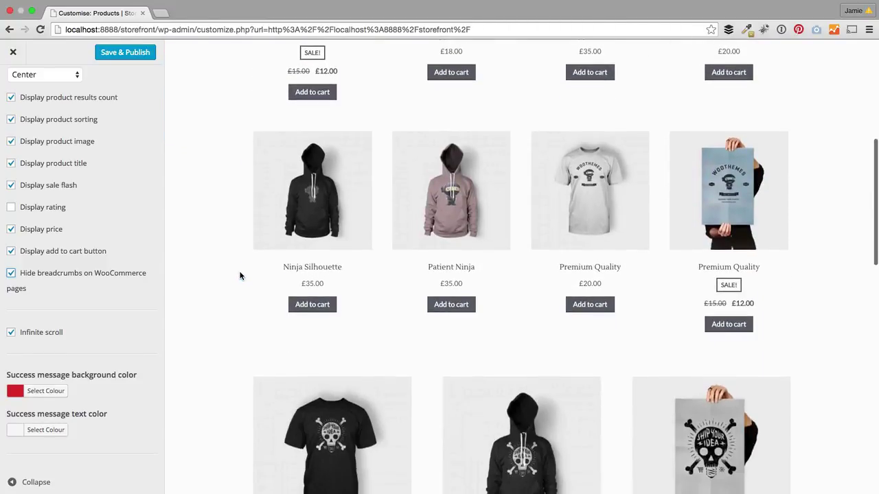
scroll(251, 289, "up", 3)
scroll(69, 171, "up", 3)
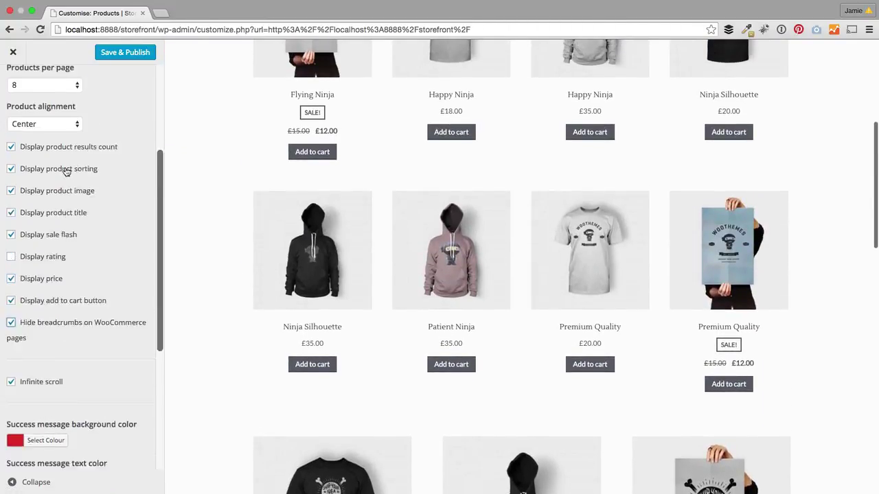
Turn off the results count, sorting, title, sale flash, price, add to cart button and hidden breadcrumbs options for the shop.
left_click(10, 245)
left_click(11, 266)
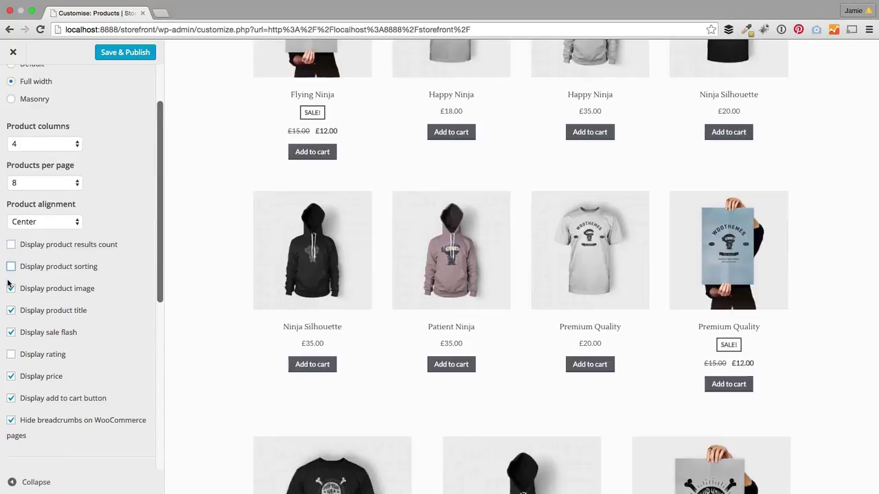
left_click(11, 310)
scroll(117, 295, "down", 3)
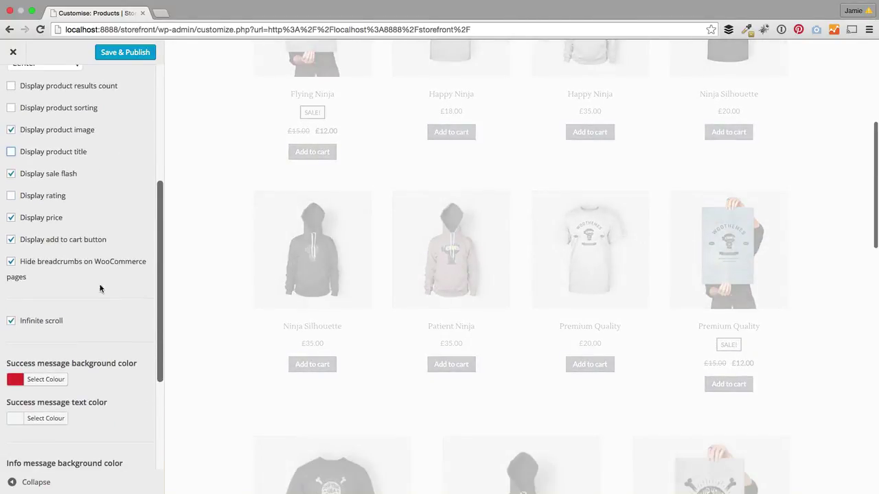
left_click(11, 174)
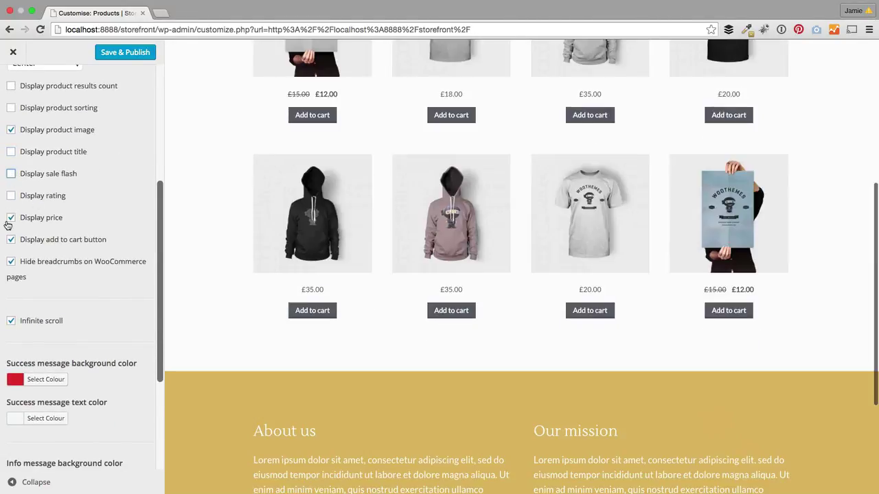
left_click(11, 241)
left_click(11, 218)
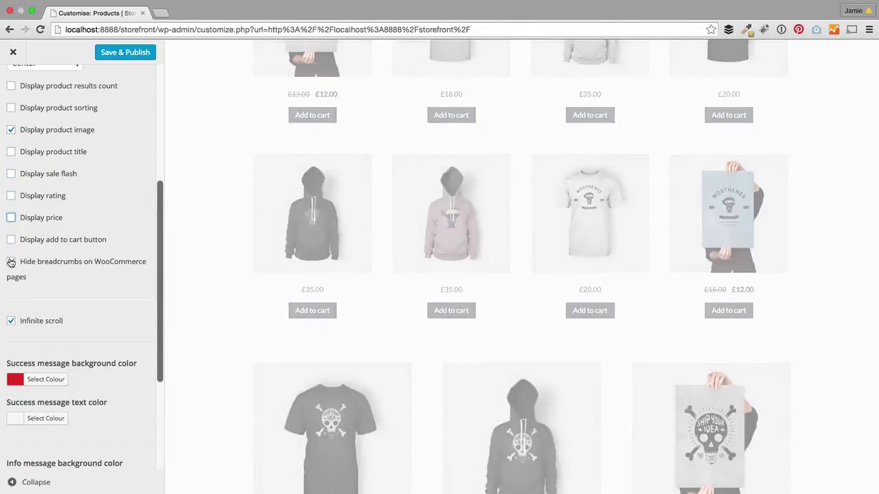
left_click(11, 262)
Check the top of the shop page in the preview, then save and publish the shop settings.
scroll(238, 271, "up", 10)
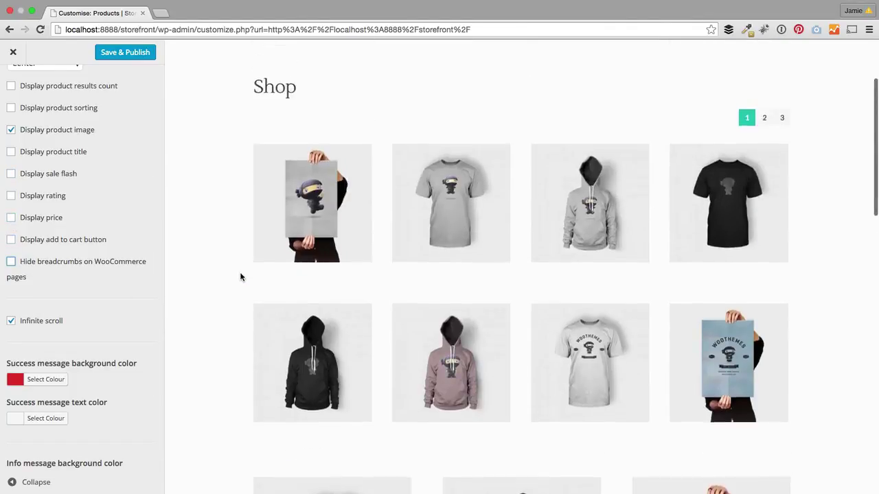
scroll(60, 247, "up", 5)
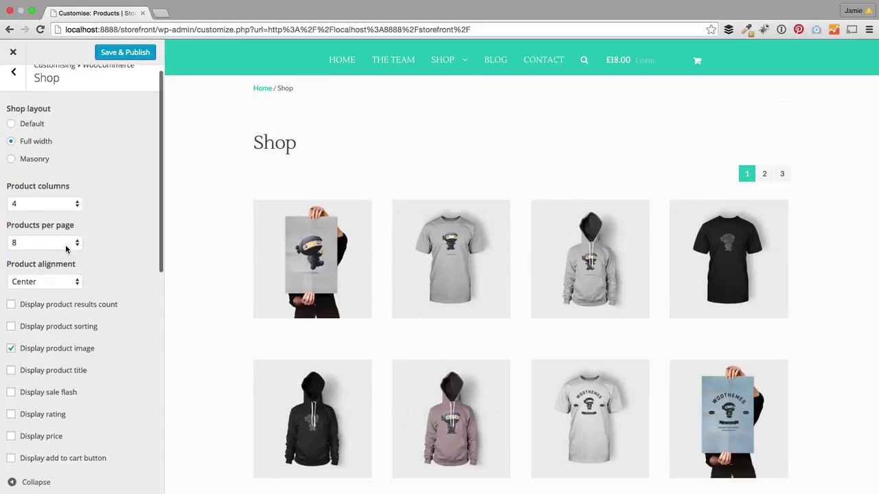
left_click(125, 53)
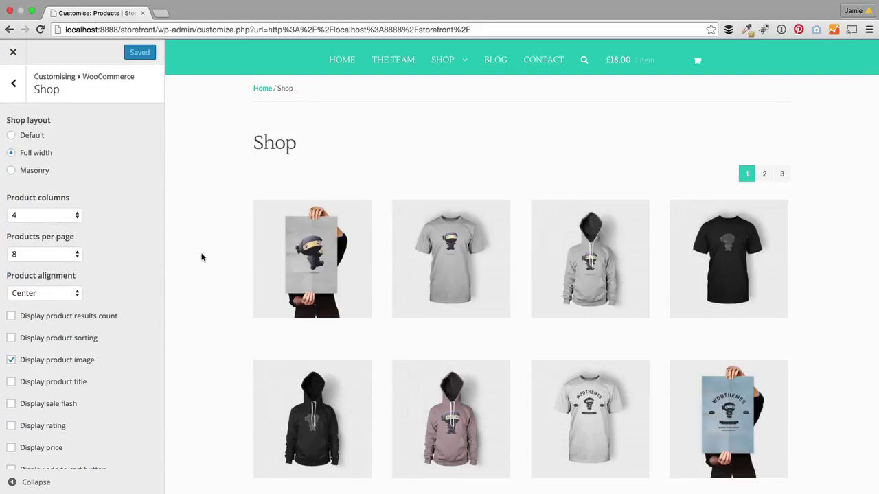
Load the Flying Ninja product page in the preview and open the WooCommerce Product Details settings.
left_click(282, 256)
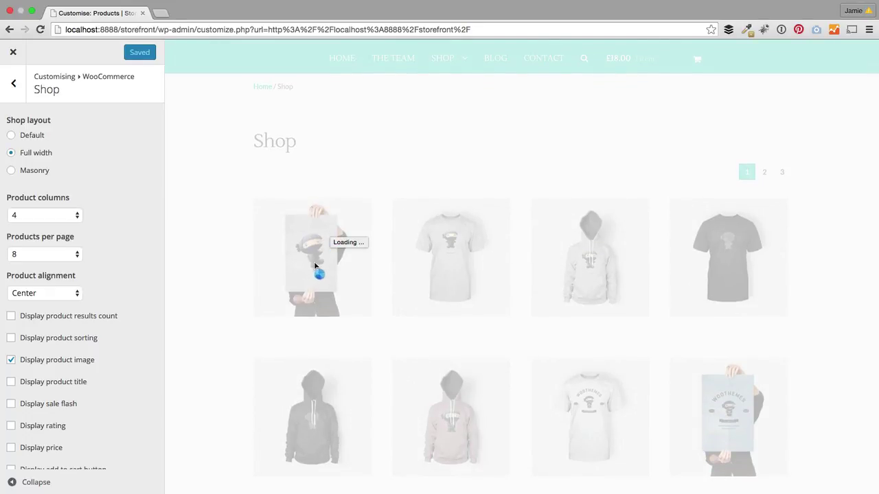
scroll(391, 270, "down", 5)
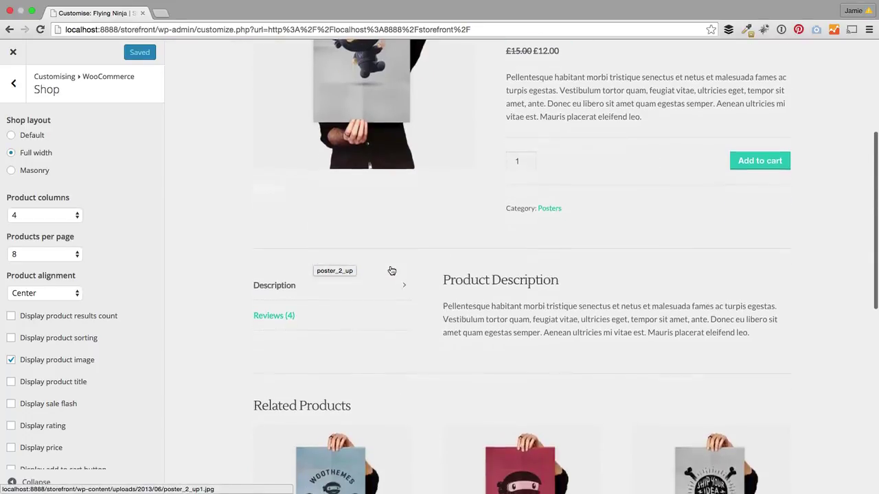
scroll(317, 262, "up", 1)
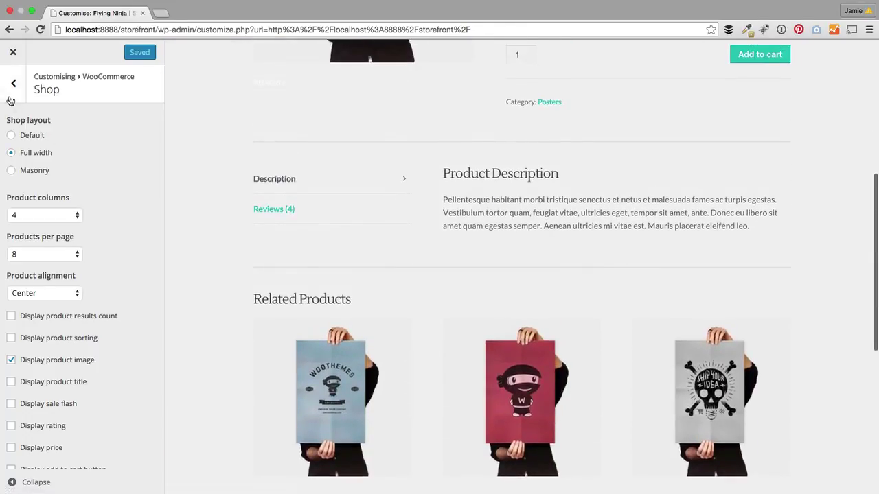
left_click(13, 83)
left_click(59, 148)
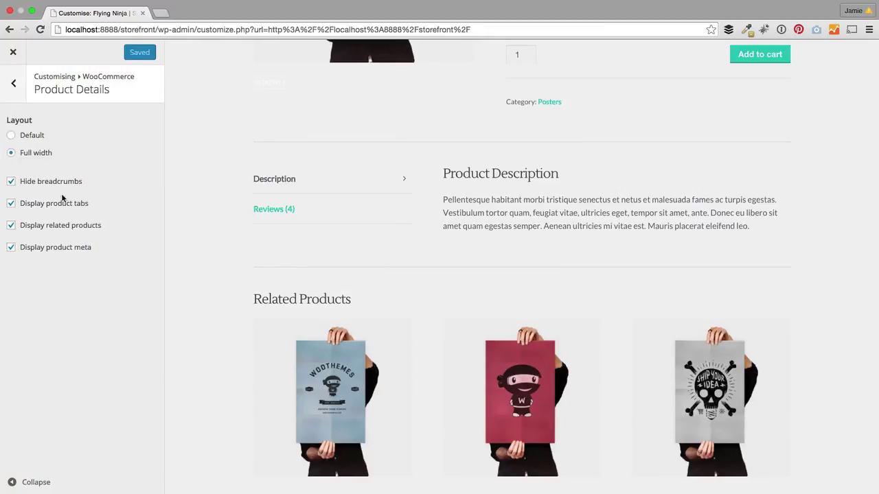
Turn off the Hide breadcrumbs option for product pages.
scroll(373, 235, "up", 5)
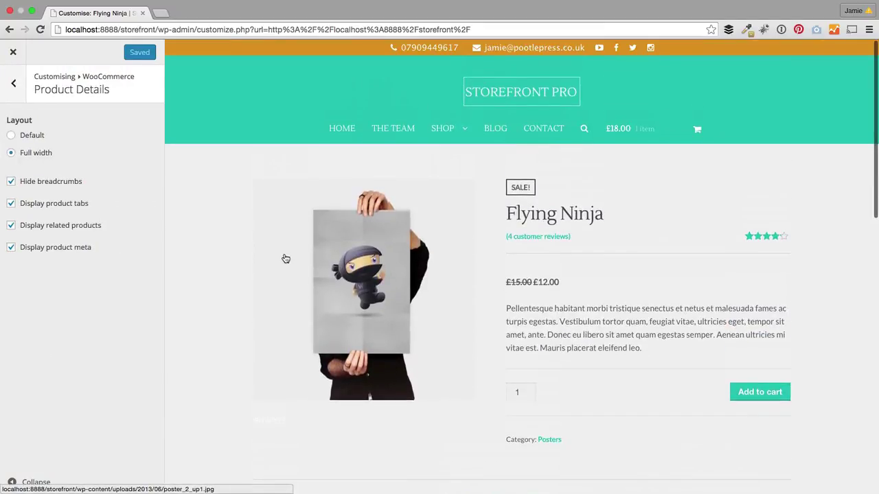
left_click(11, 182)
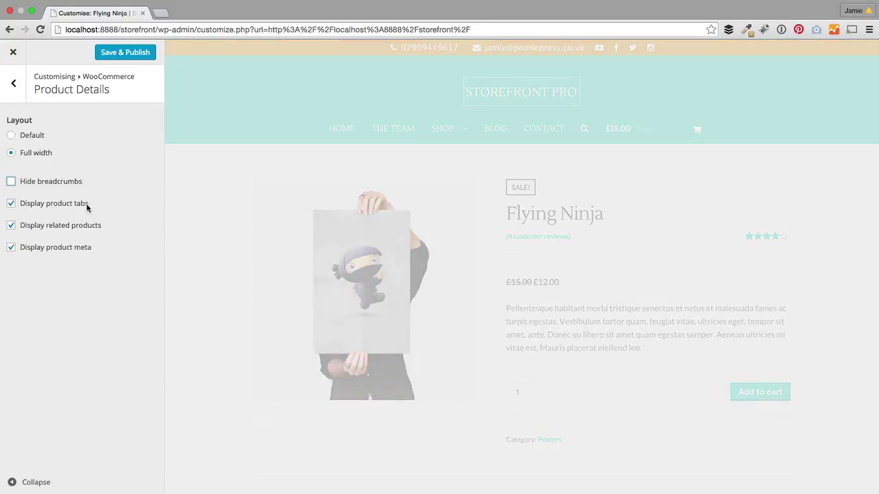
Turn off product tabs, related products and product meta for product pages, and save and publish the changes.
scroll(277, 265, "down", 10)
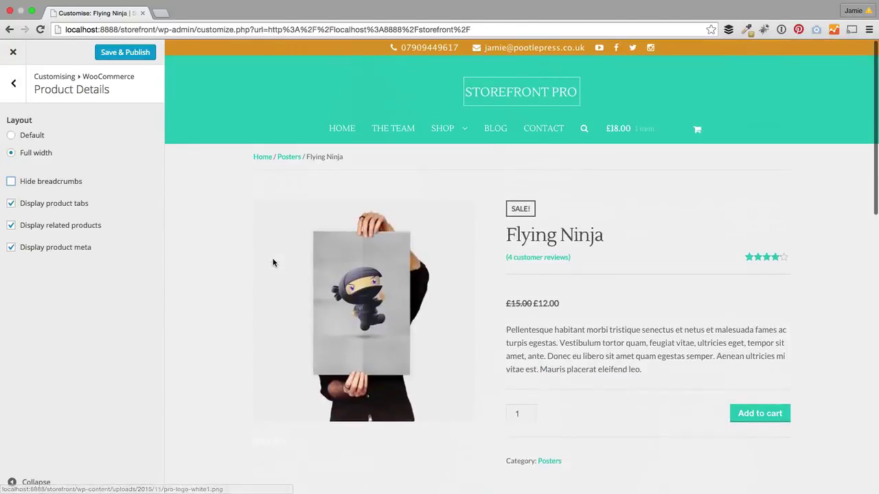
scroll(250, 306, "down", 10)
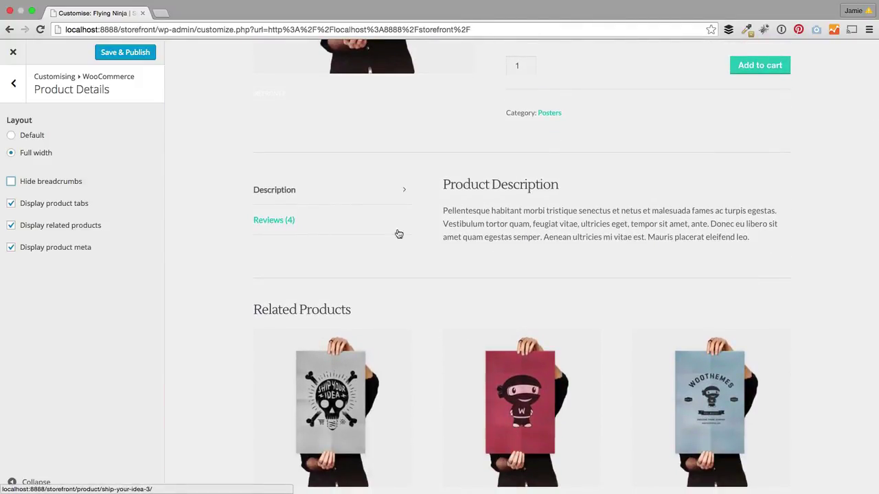
left_click(10, 227)
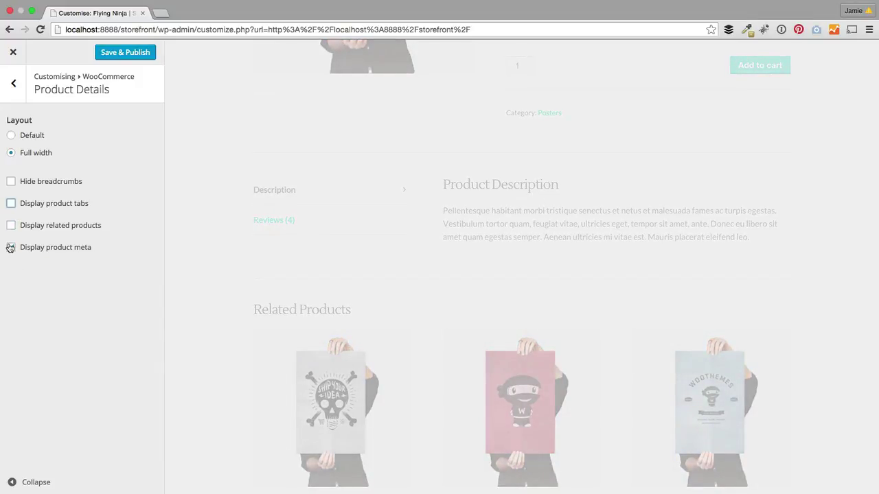
left_click(10, 247)
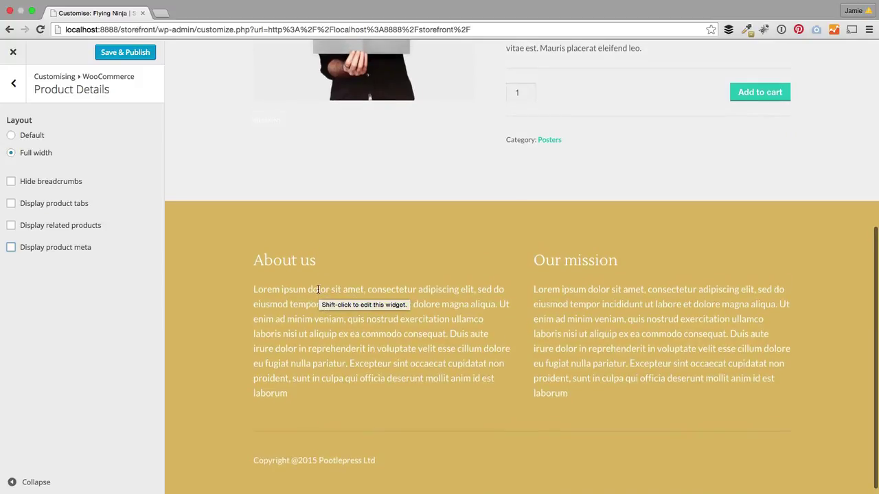
scroll(318, 289, "up", 5)
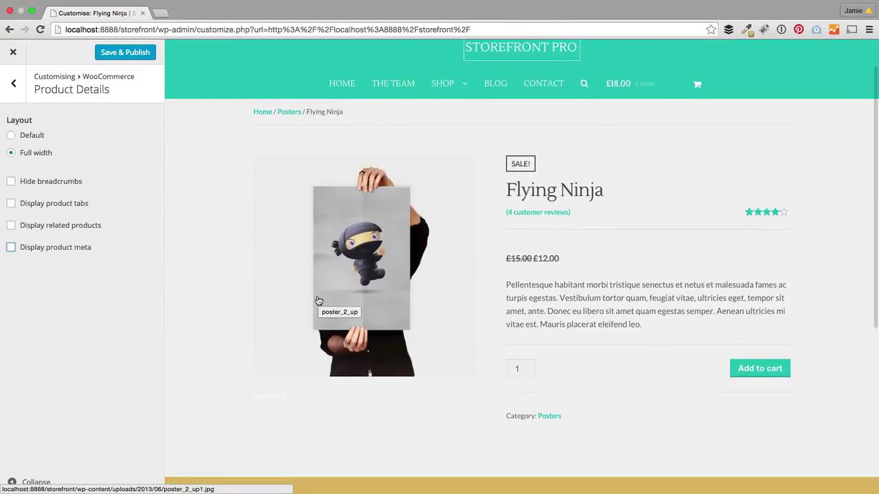
left_click(134, 53)
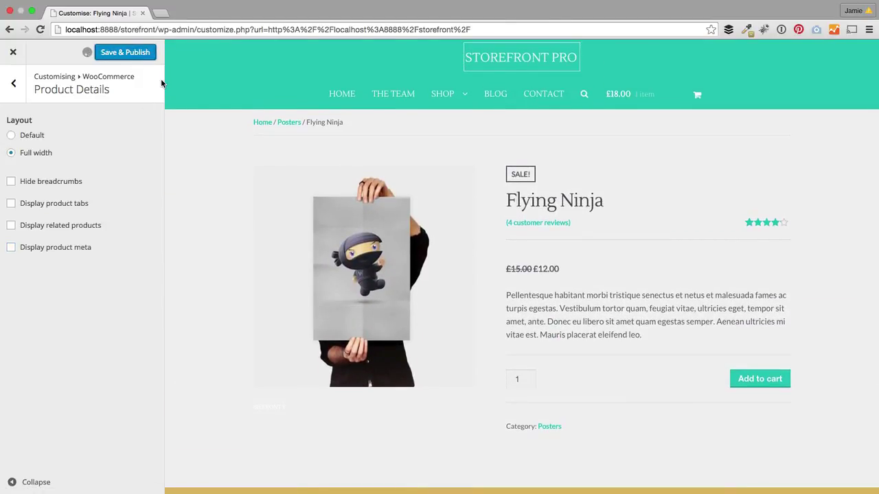
Open the WooCommerce Checkout settings and review the breadcrumbs and distraction free Cart and Checkout options.
left_click(13, 83)
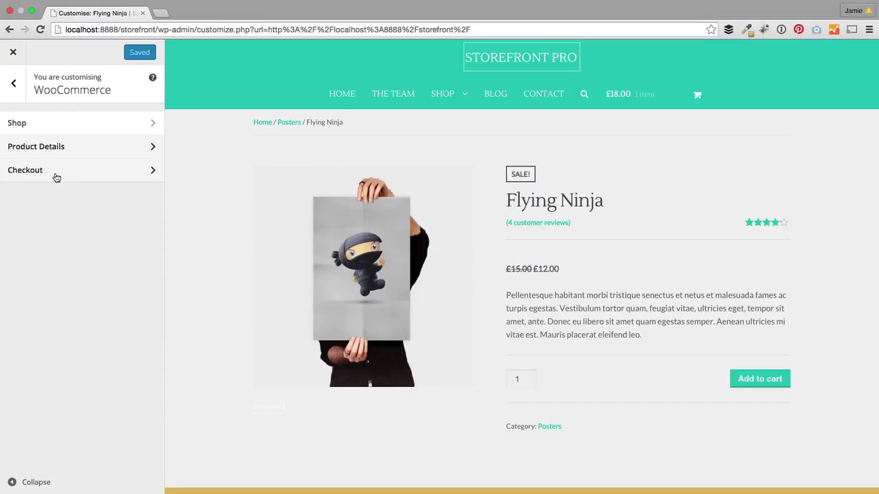
left_click(56, 178)
scroll(232, 285, "down", 2)
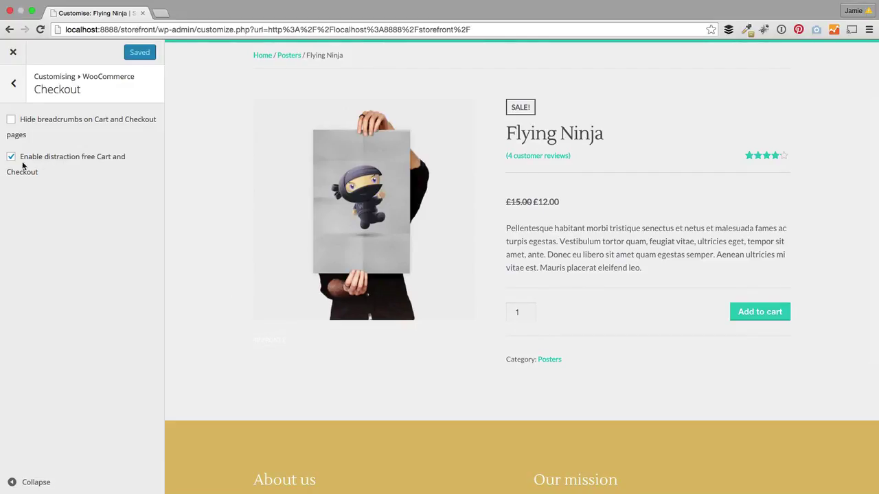
scroll(167, 205, "up", 3)
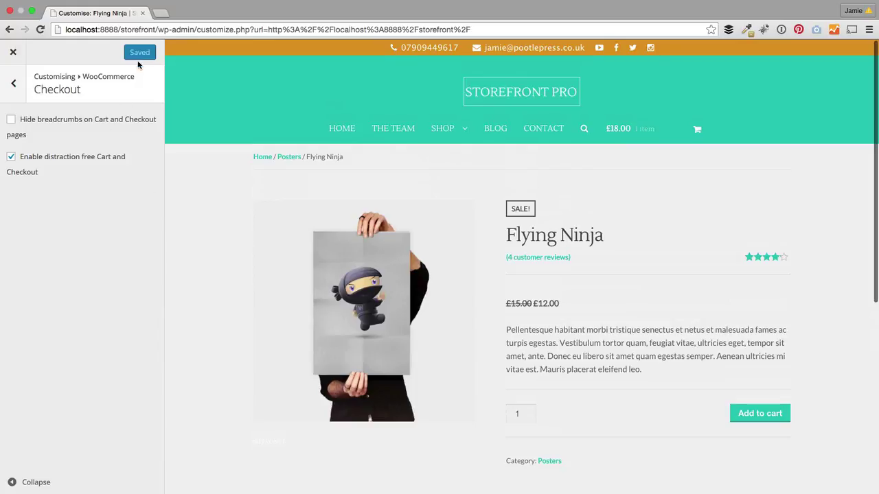
Close the customiser and view the live site's cart page from the header cart.
left_click(12, 54)
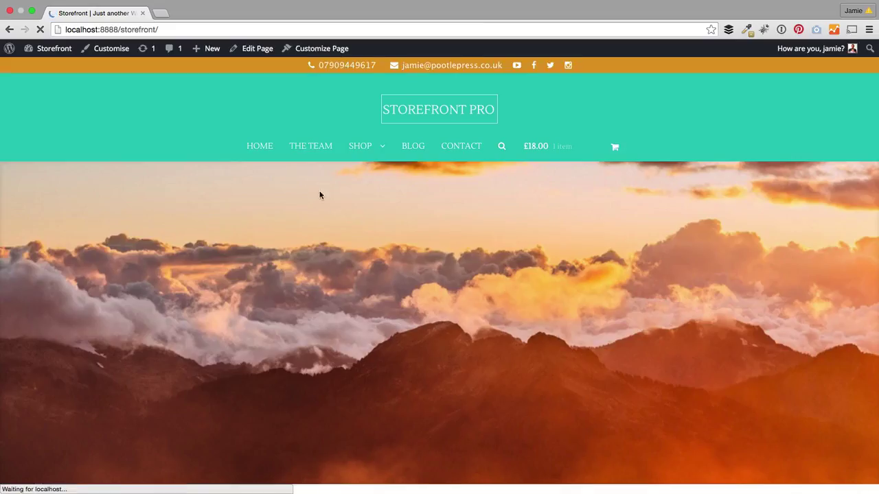
mouse_move(562, 147)
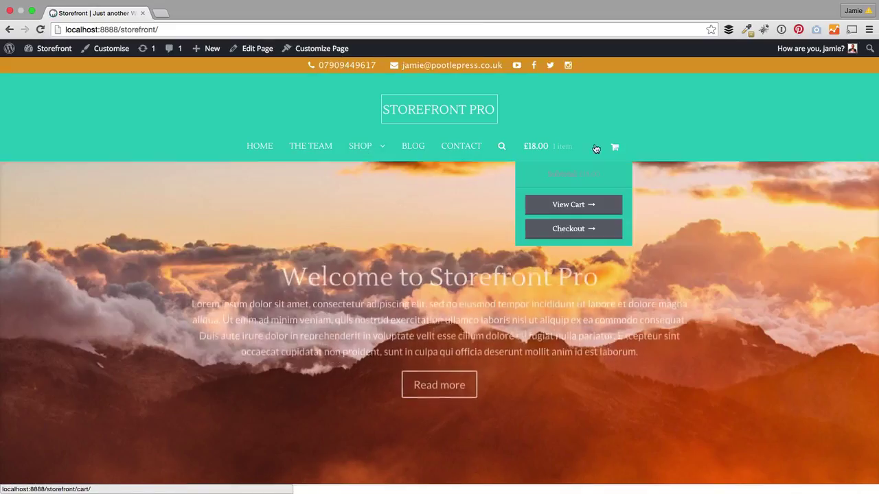
left_click(561, 211)
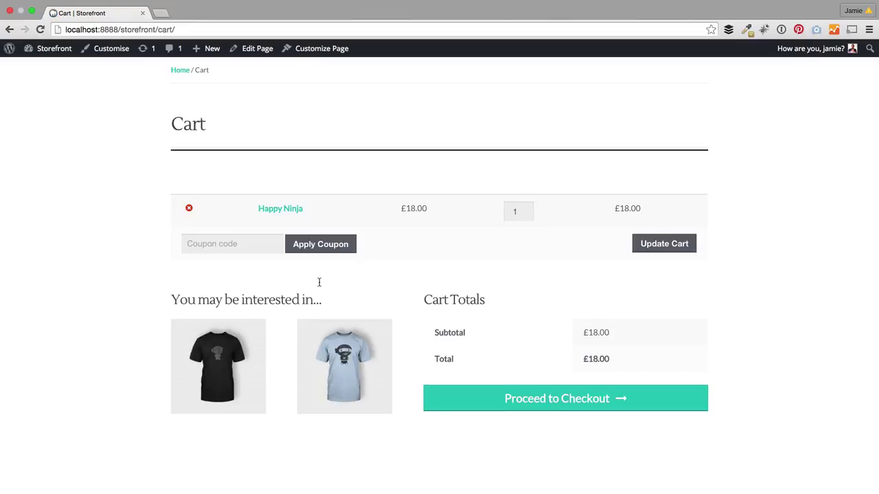
scroll(93, 247, "down", 1)
scroll(490, 428, "up", 1)
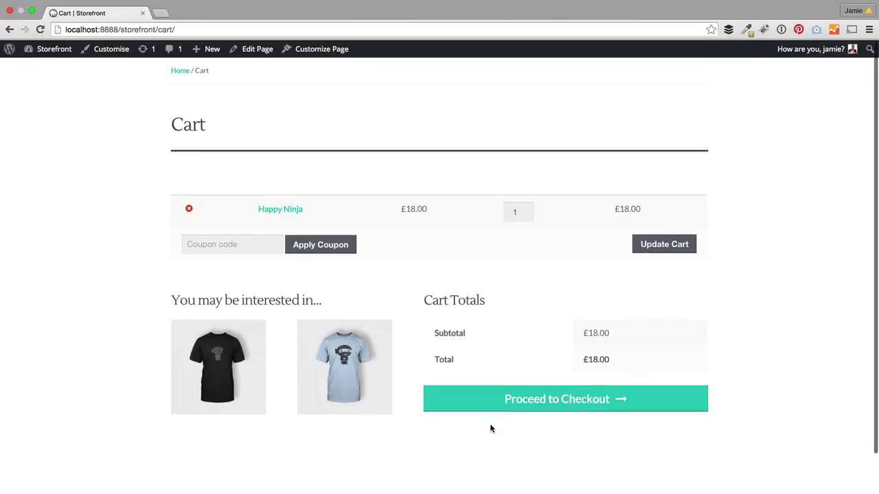
Proceed from the cart to checkout and examine the distraction-free page's billing form and order summary.
left_click(547, 398)
scroll(138, 261, "down", 5)
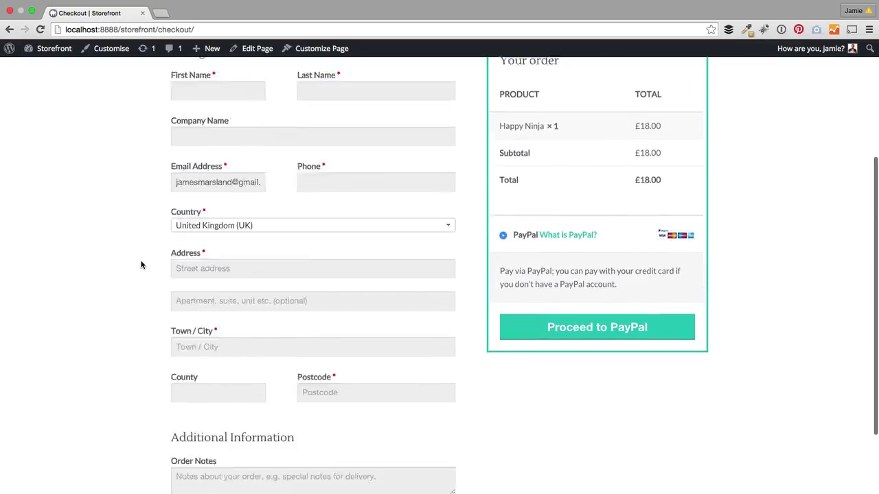
scroll(140, 265, "up", 5)
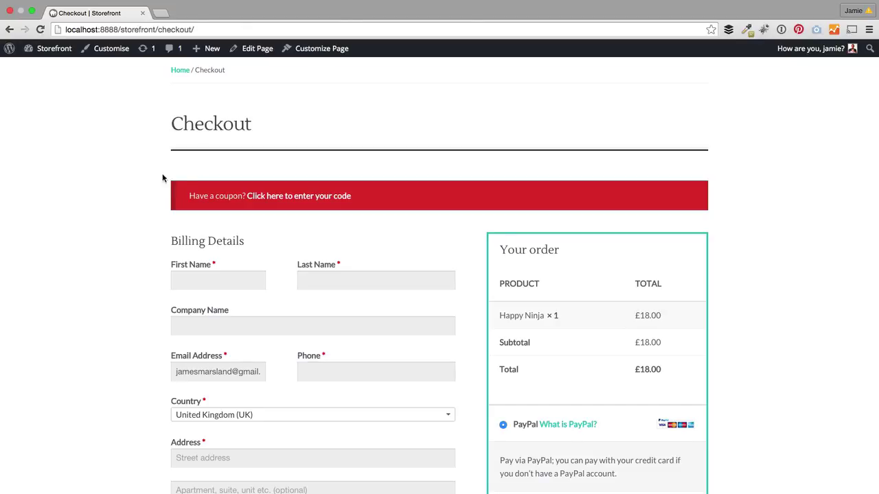
scroll(139, 223, "down", 2)
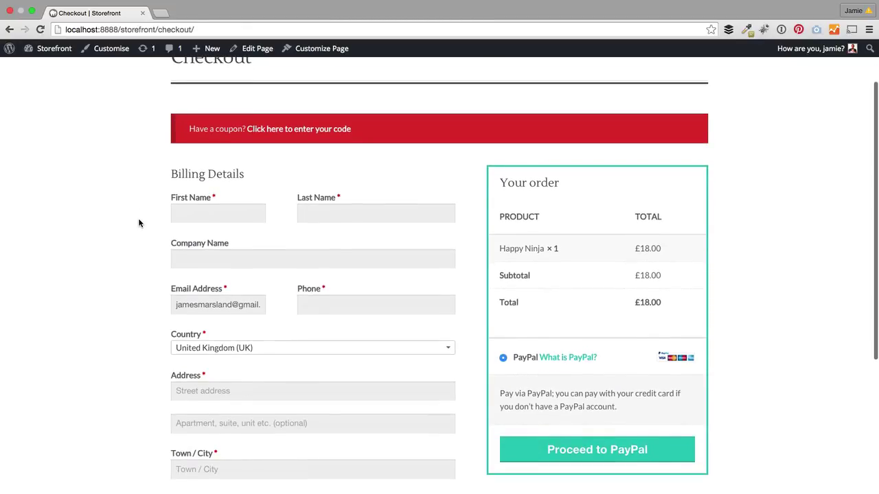
scroll(139, 223, "down", 4)
scroll(139, 223, "up", 6)
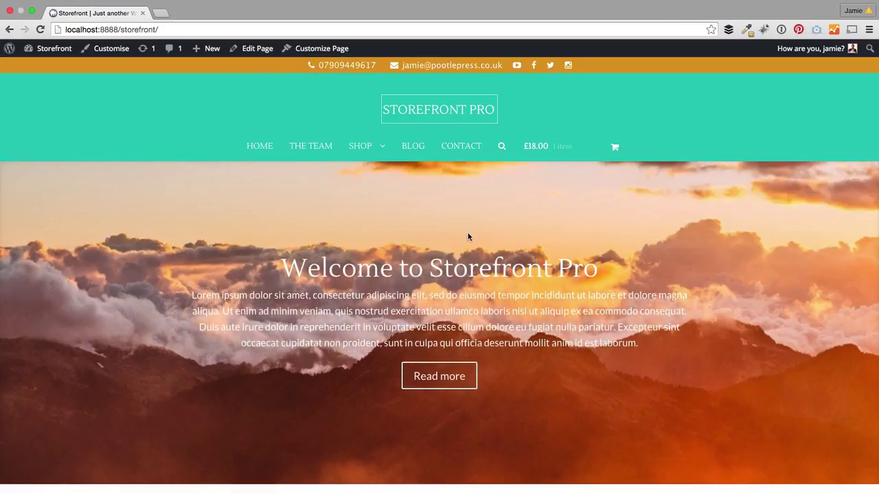
Go to the site's Blog page and open the Blog Archive settings in the customiser.
left_click(418, 148)
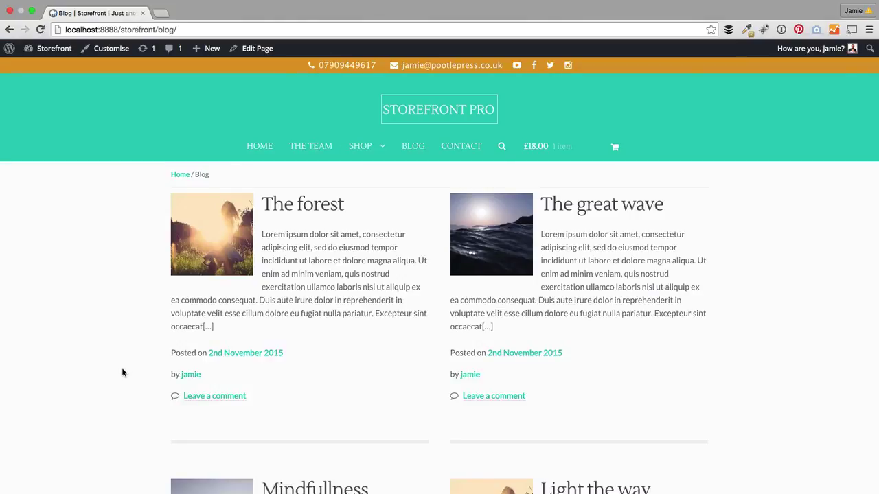
scroll(131, 374, "down", 5)
scroll(133, 381, "up", 5)
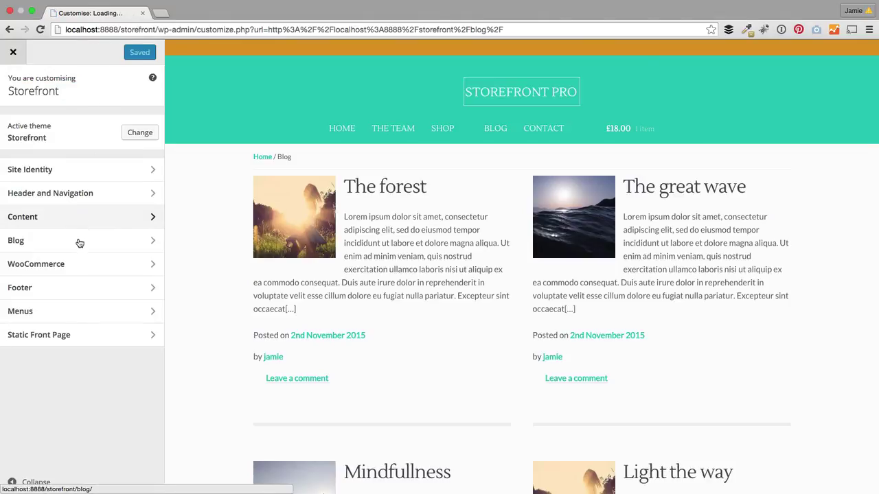
left_click(60, 241)
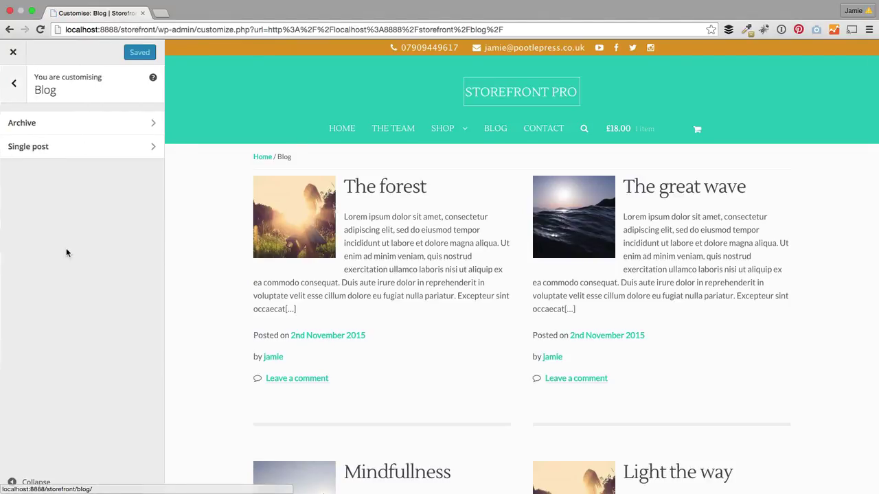
left_click(60, 125)
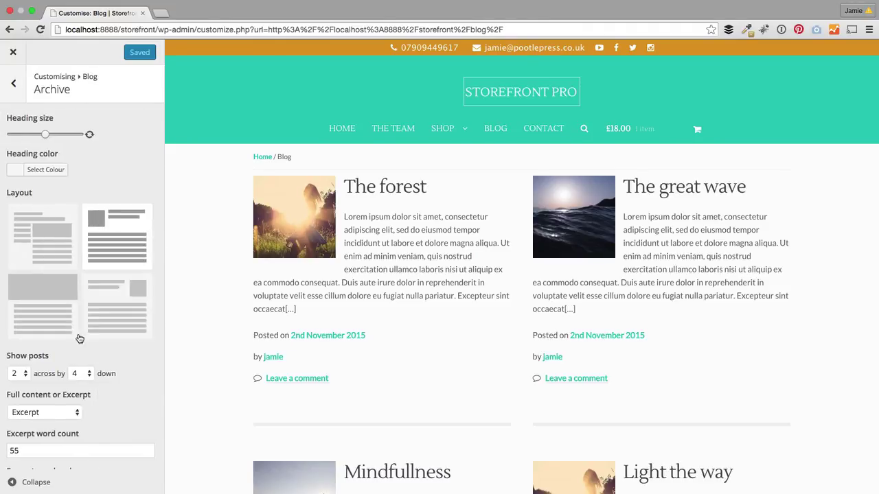
Try the blog archive layout with a large image beside the post meta, and switch back to the layout with the thumbnail left of the title.
left_click(41, 245)
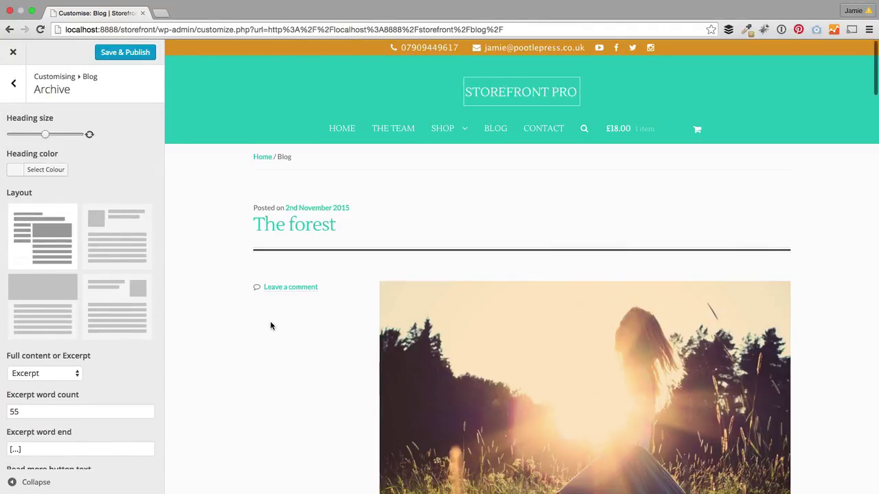
scroll(272, 325, "down", 3)
scroll(271, 326, "down", 10)
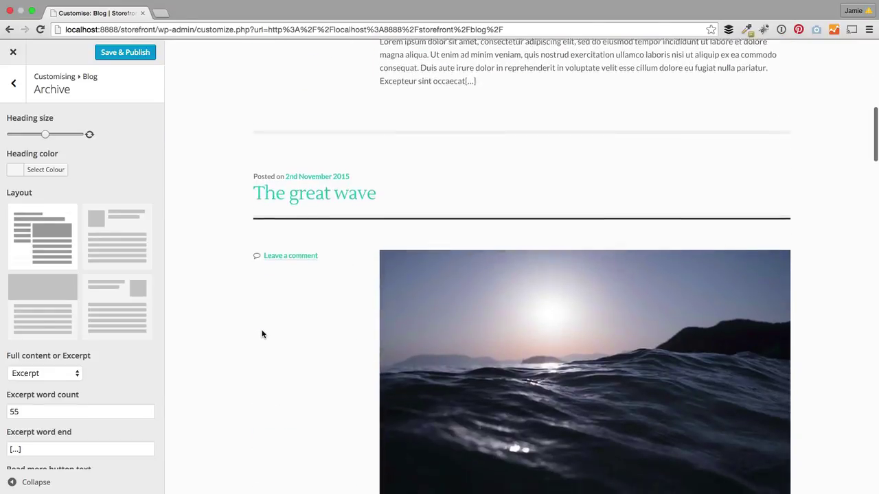
scroll(237, 338, "down", 10)
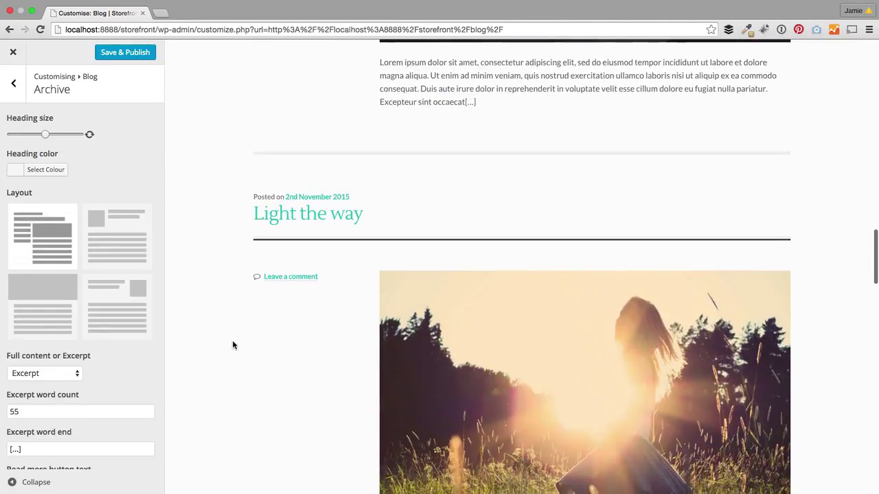
scroll(237, 343, "up", 11)
scroll(241, 350, "up", 2)
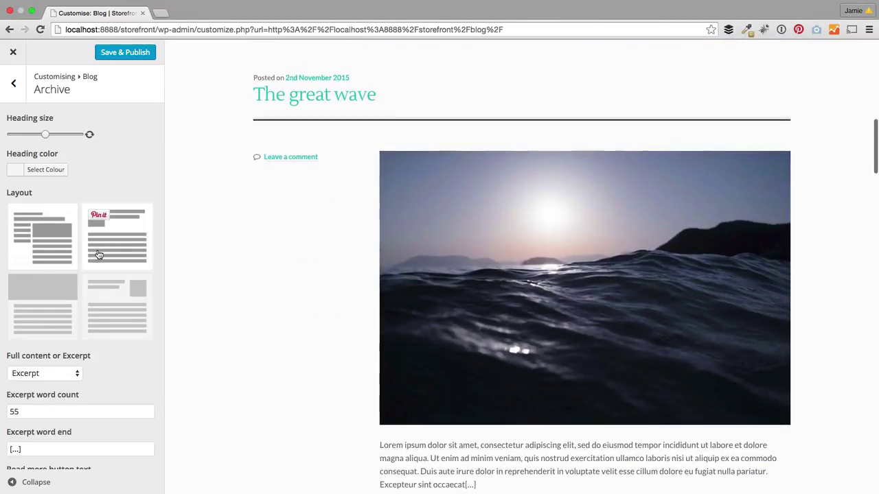
scroll(114, 186, "down", 1)
left_click(112, 184)
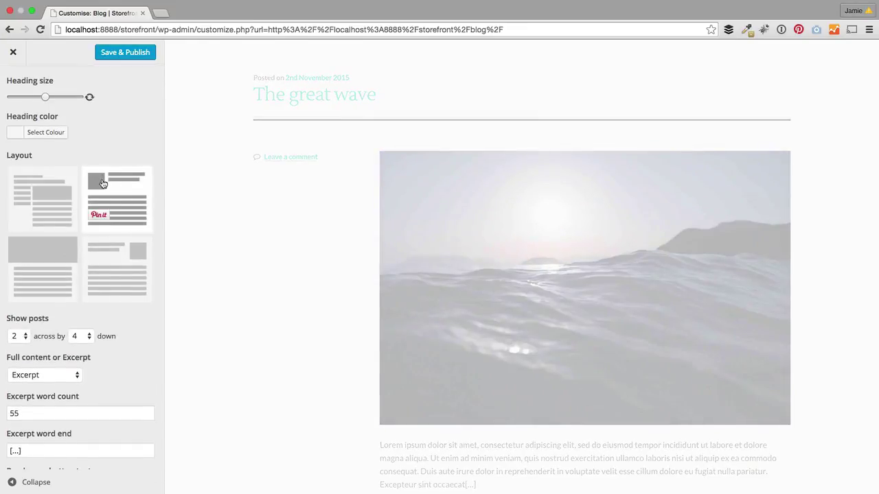
scroll(233, 227, "up", 8)
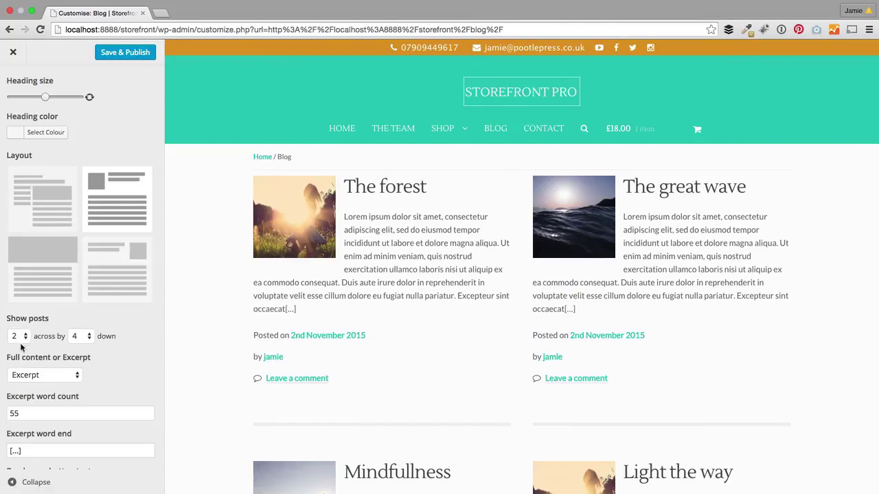
Set the blog archive to show 3 posts across and reduce the heading size to about a third of its range.
key("Up")
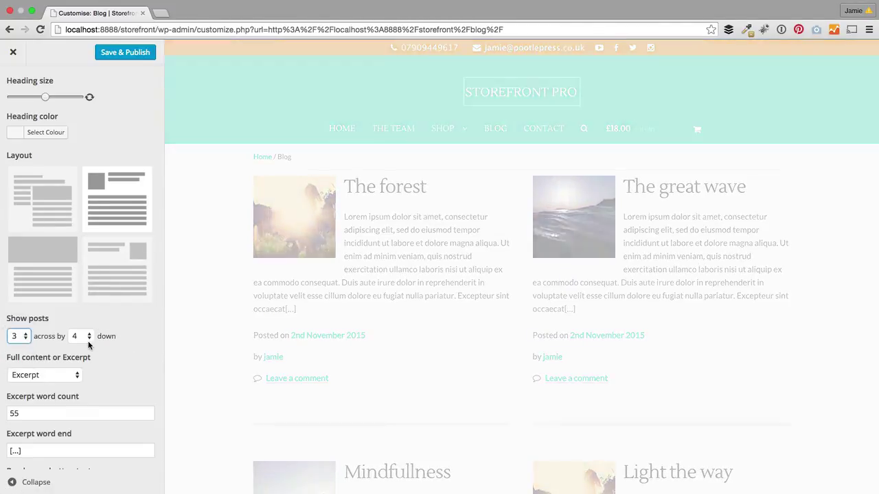
scroll(202, 304, "down", 2)
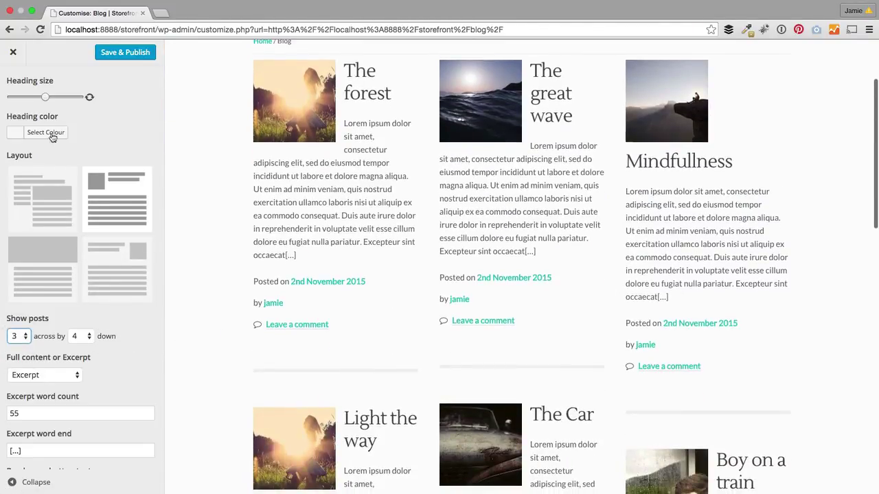
left_click_drag(44, 97, 32, 97)
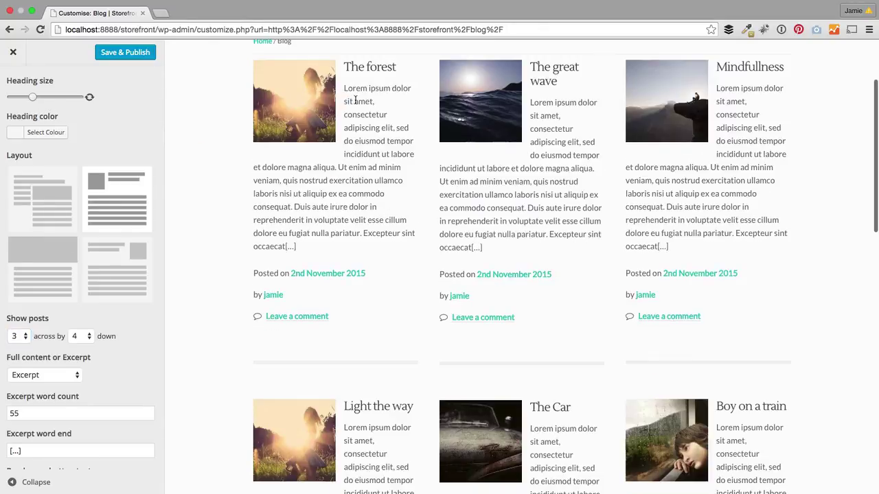
scroll(384, 271, "down", 10)
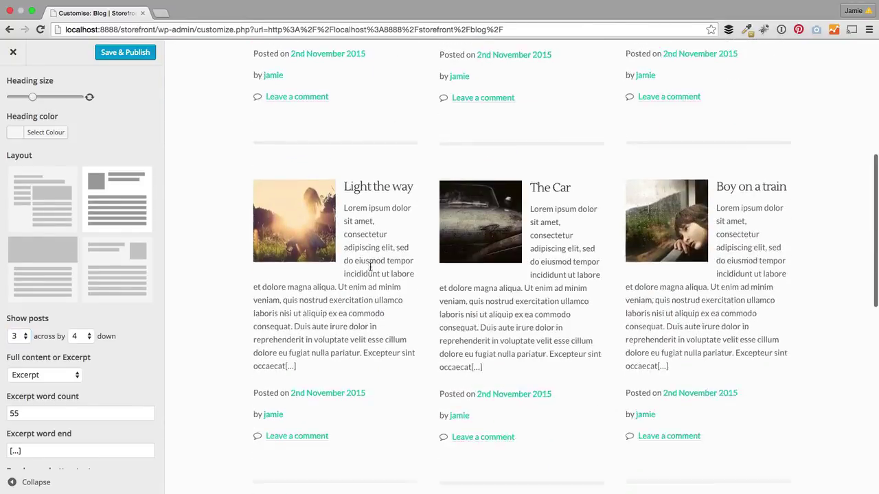
scroll(365, 272, "down", 3)
scroll(364, 278, "up", 10)
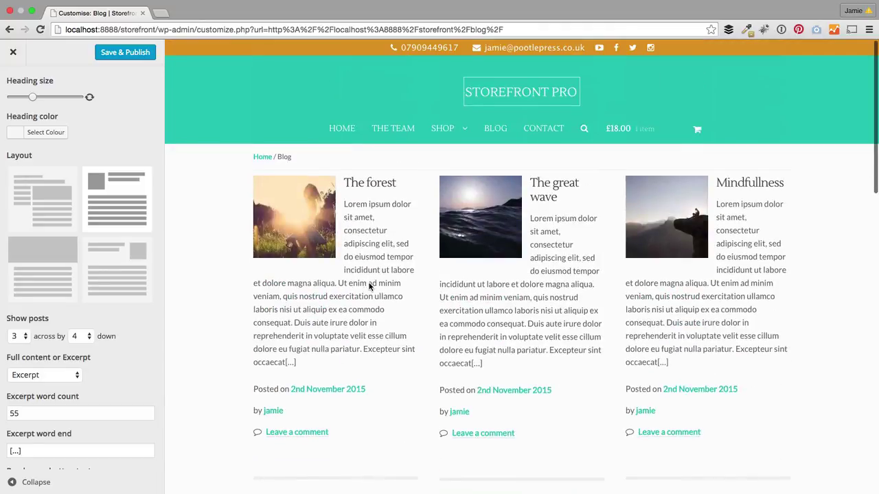
scroll(117, 287, "down", 2)
Change the blog archive layout to the one with a full-width image above each post's text and check the post grid.
scroll(113, 321, "up", 4)
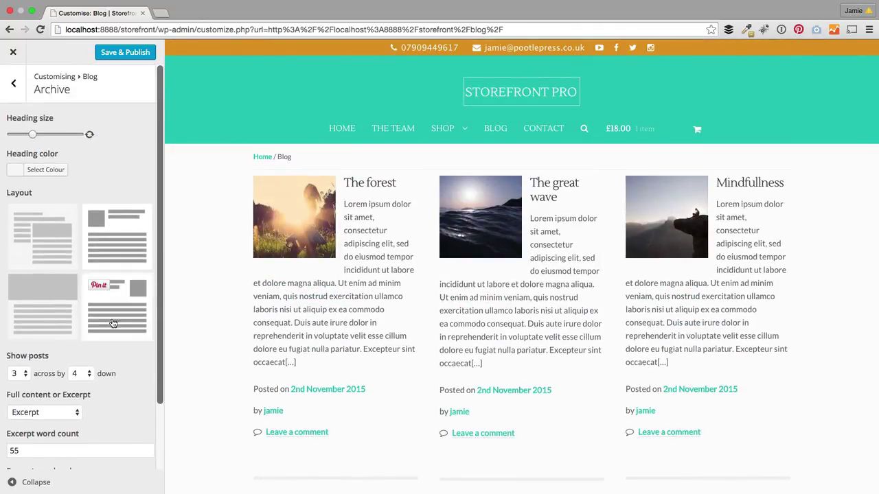
left_click(48, 287)
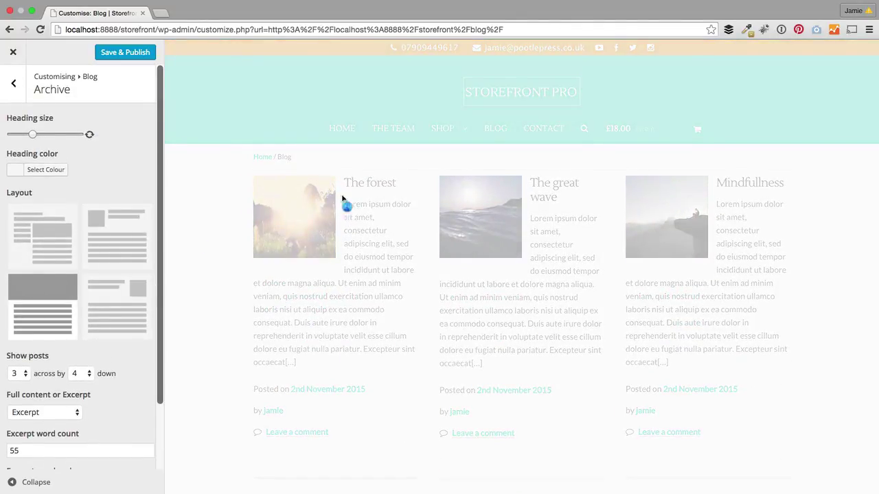
scroll(336, 311, "down", 5)
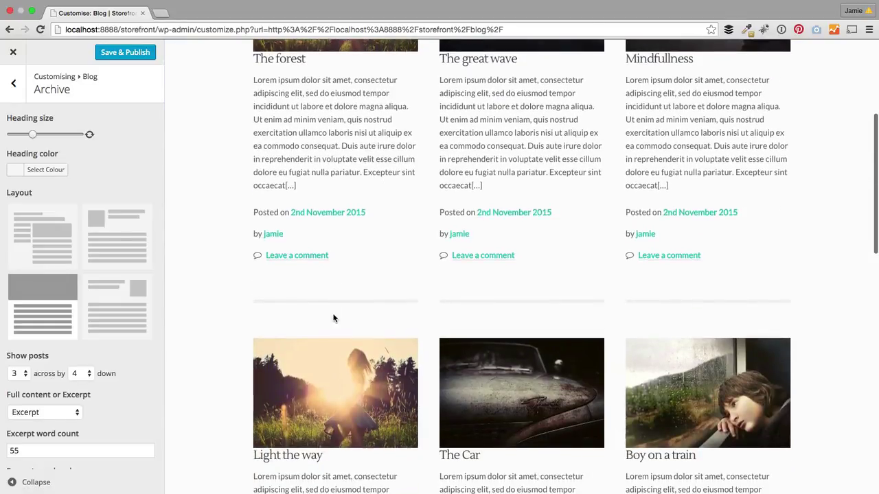
Set the blog archive layout to the thumbnail right of the title, 2 posts across, with the heading size just over halfway.
left_click(118, 293)
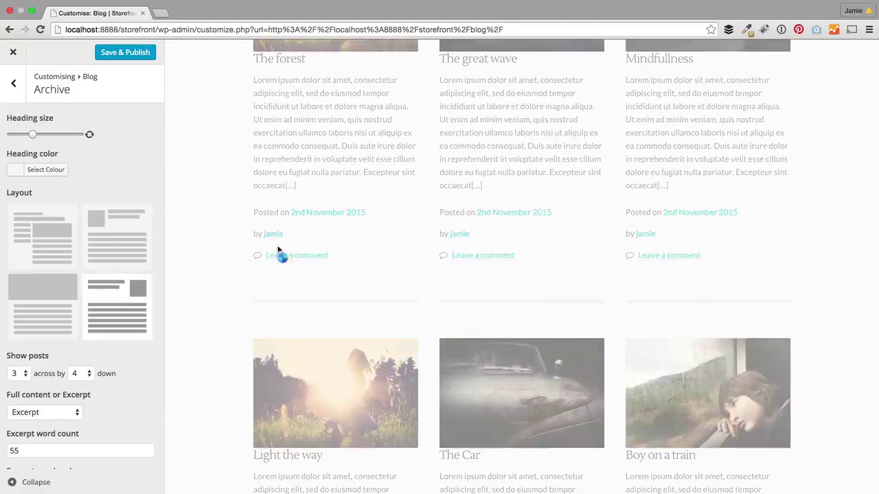
scroll(377, 237, "up", 5)
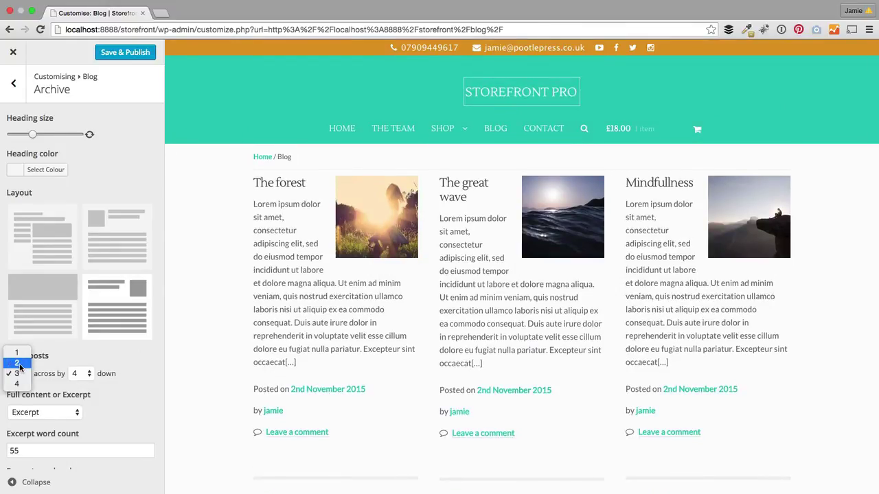
left_click(18, 363)
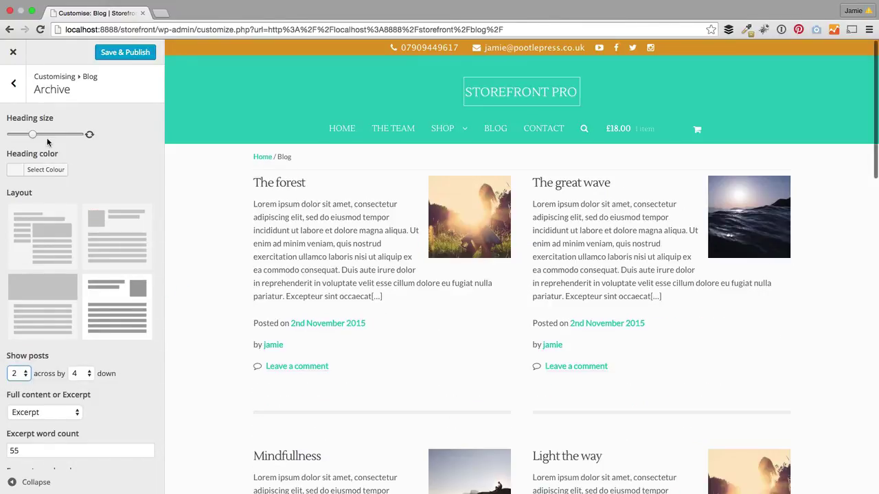
left_click_drag(38, 140, 51, 135)
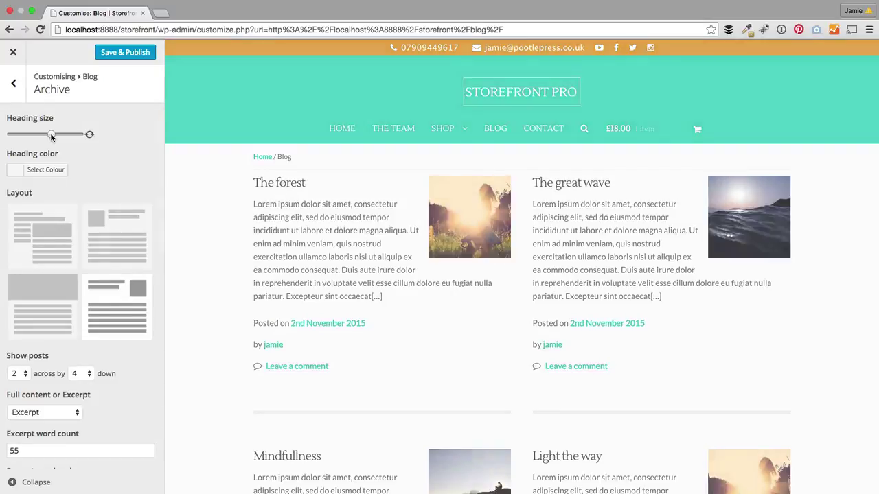
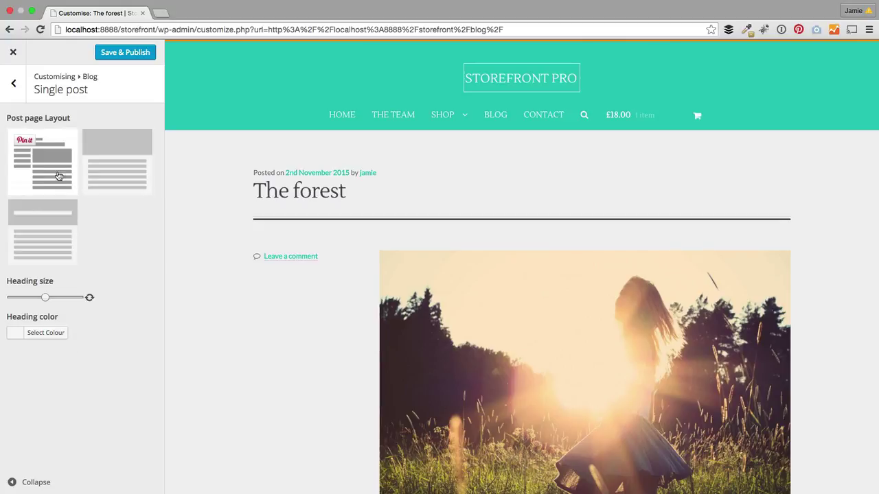
Set the single post layout to the full-width image above the title, publish the change and close the customiser.
left_click(100, 156)
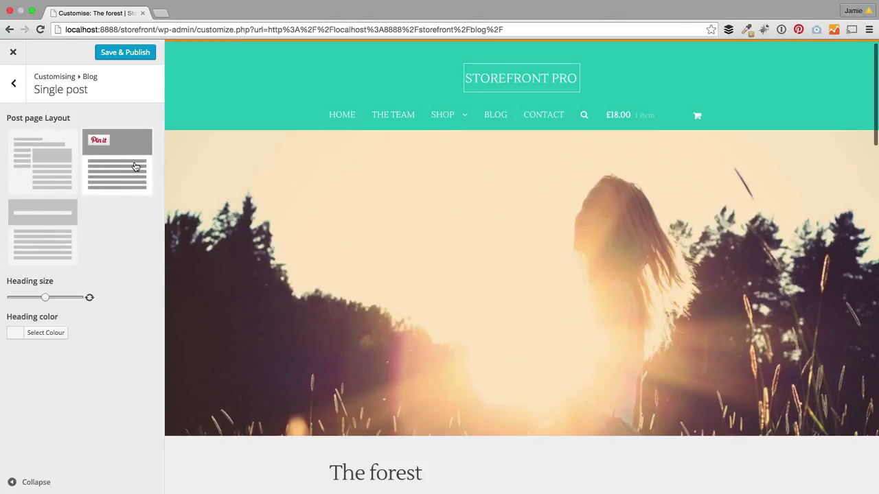
left_click(126, 53)
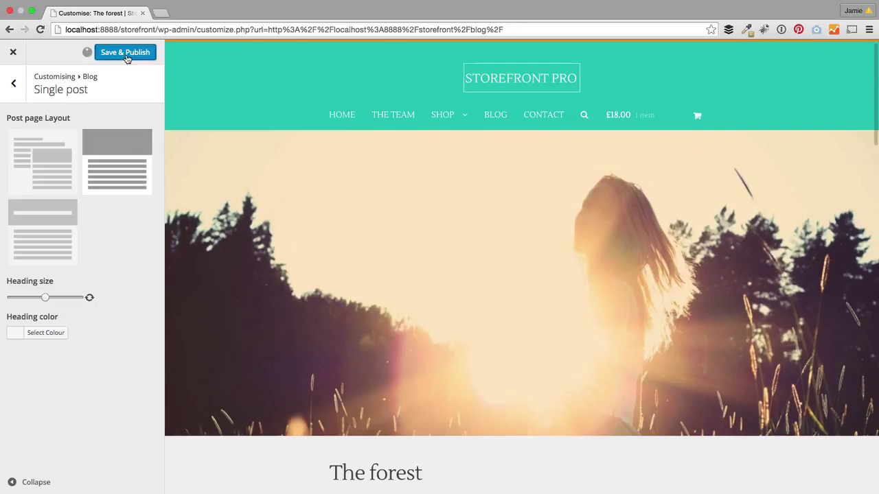
left_click(13, 51)
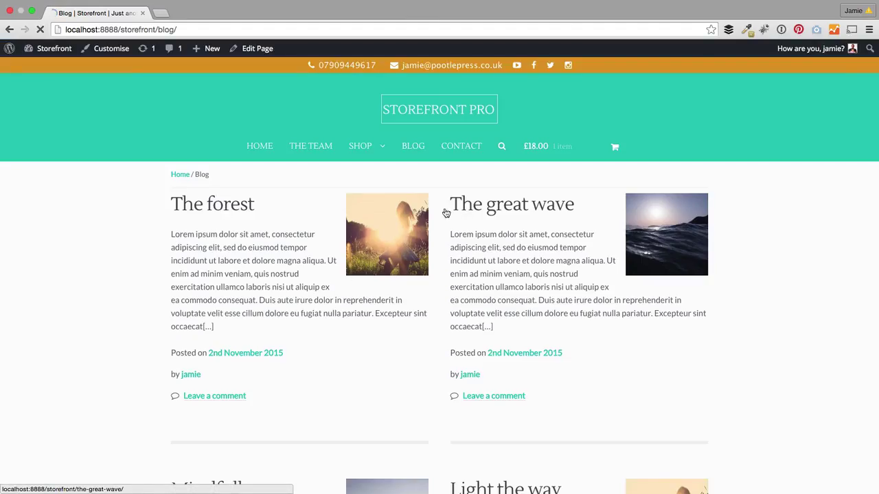
Examine the new single post layout on the live posts The great wave and The forest.
left_click(446, 213)
scroll(376, 312, "down", 10)
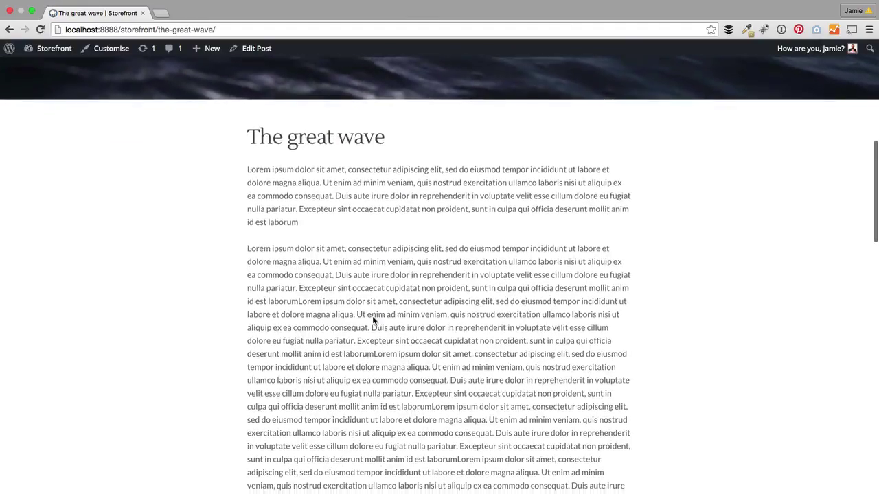
scroll(373, 320, "down", 15)
scroll(364, 323, "up", 20)
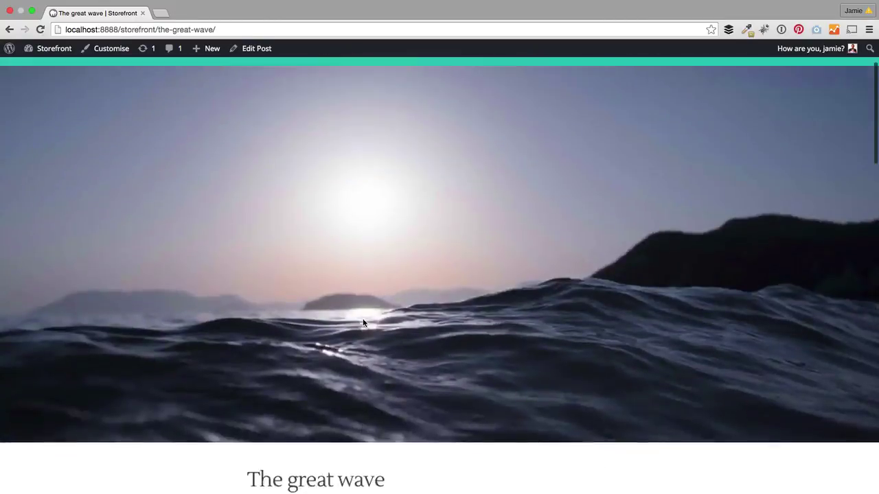
left_click(404, 152)
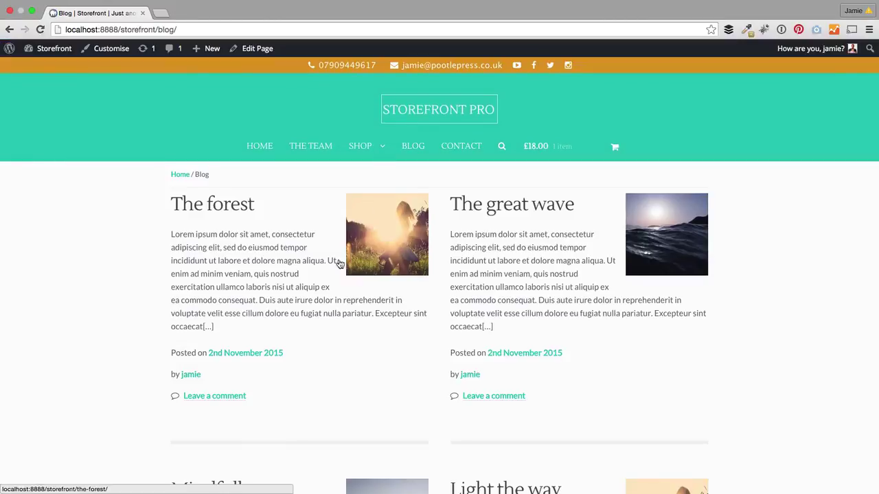
left_click(231, 216)
scroll(210, 336, "down", 15)
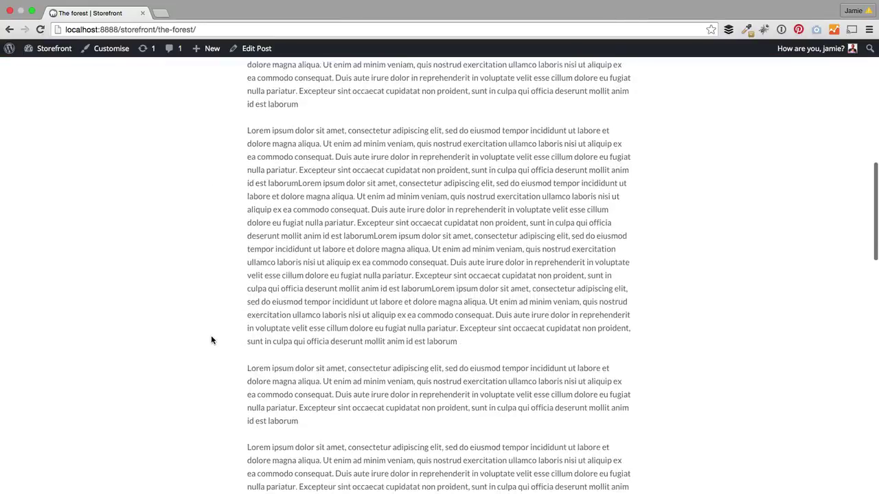
scroll(211, 337, "up", 15)
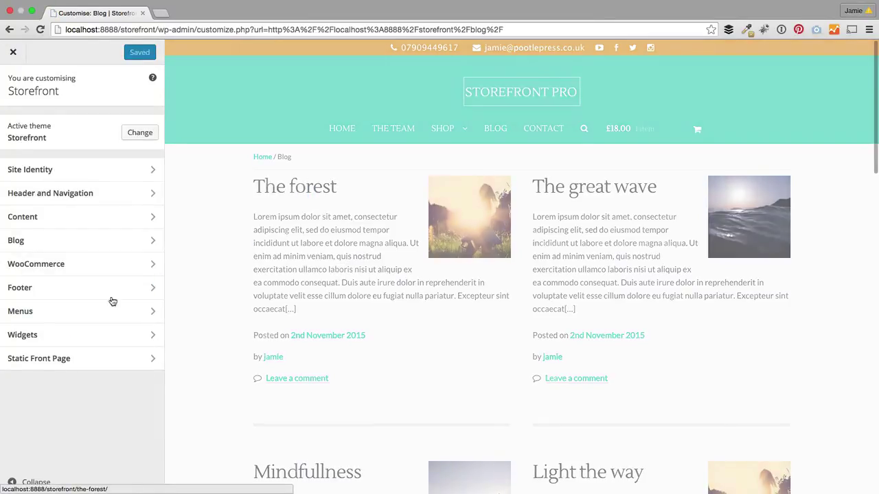
Return to the Blog Single post settings and increase the post heading size to about 85% of its range.
left_click(59, 242)
left_click(7, 148)
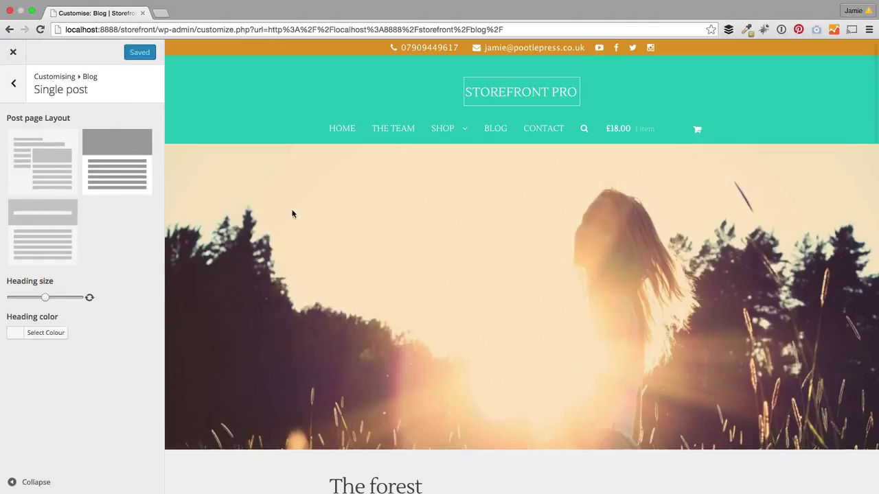
scroll(285, 324, "down", 3)
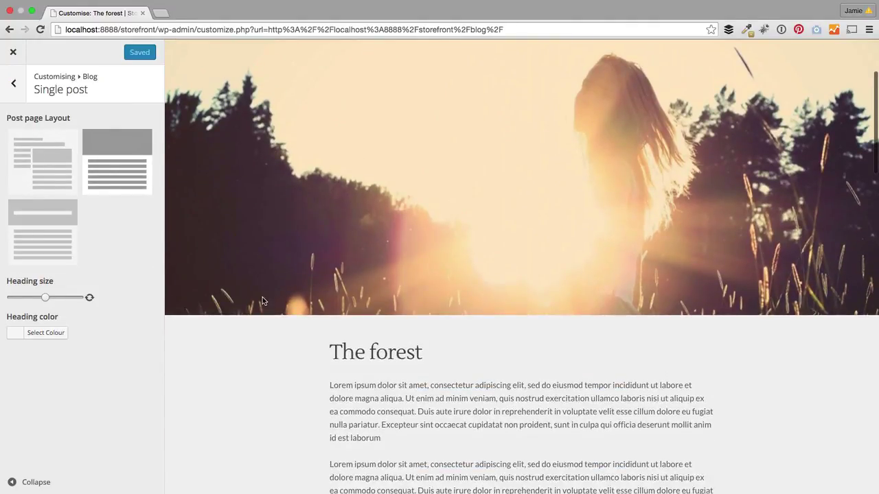
scroll(275, 288, "down", 2)
left_click_drag(46, 297, 72, 297)
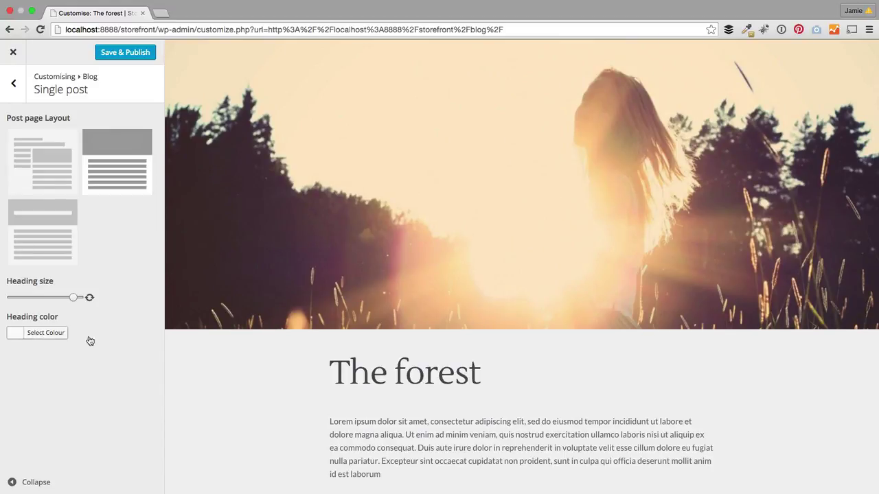
Change the single post layout to the title overlaid on a full-width image, publish it and close the customiser.
left_click(56, 243)
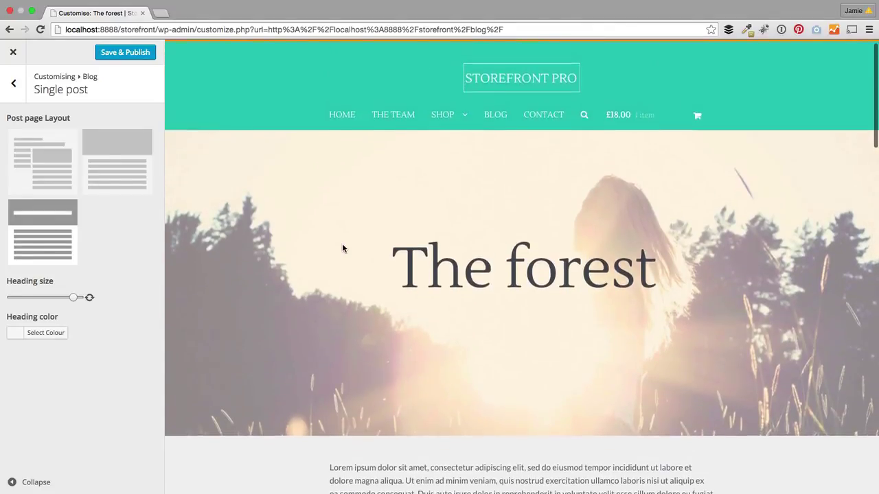
scroll(341, 248, "down", 5)
scroll(341, 251, "up", 8)
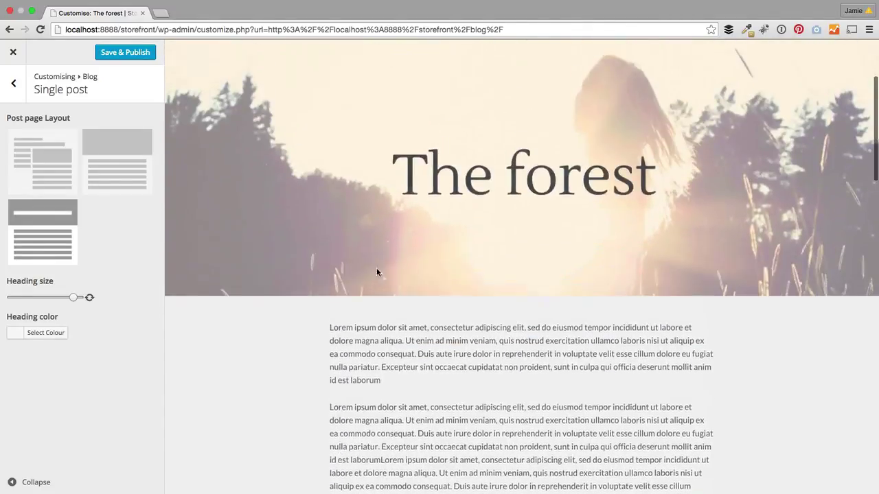
left_click(130, 53)
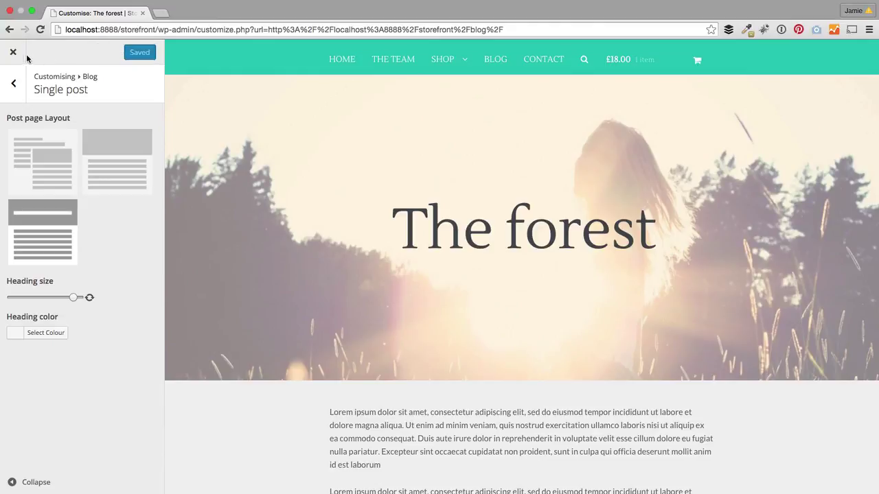
left_click(18, 55)
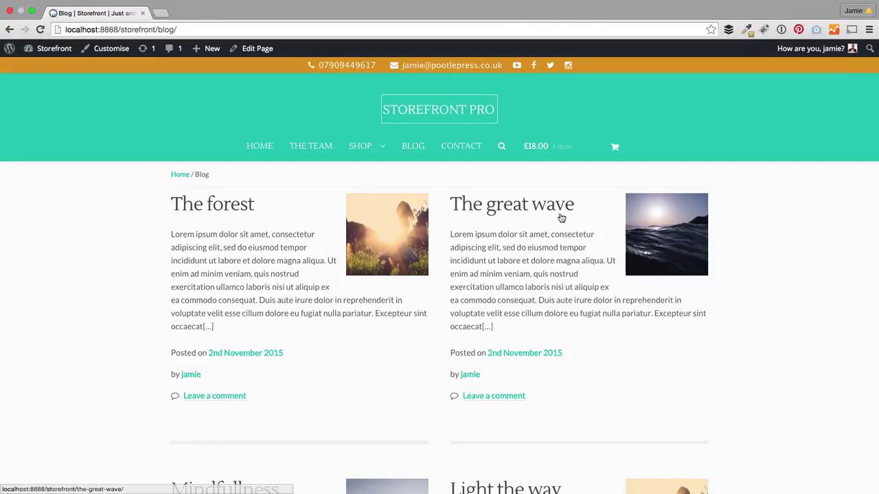
Examine the overlaid title and full-width image on the live post The great wave.
scroll(291, 329, "down", 5)
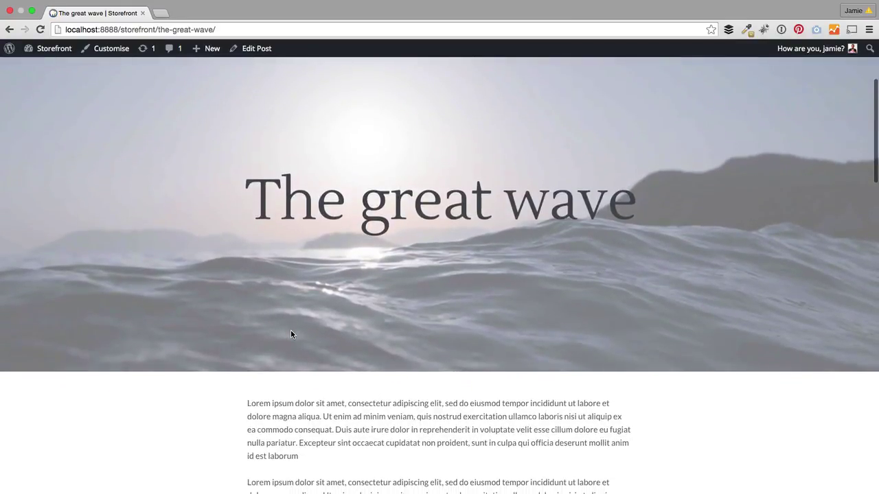
scroll(290, 329, "down", 5)
scroll(288, 334, "up", 15)
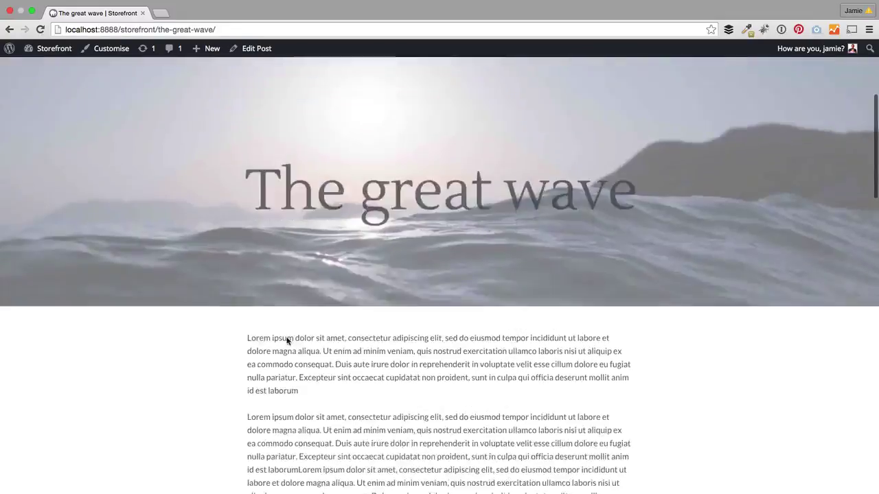
scroll(365, 255, "down", 2)
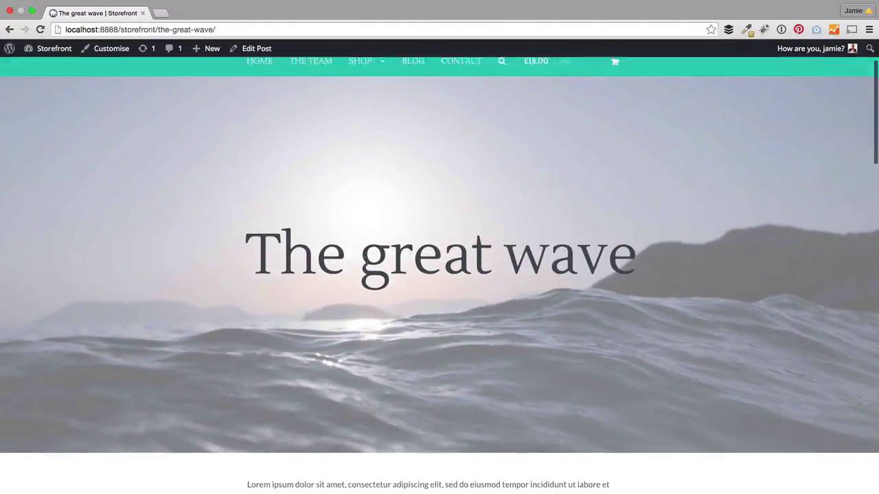
scroll(366, 265, "up", 2)
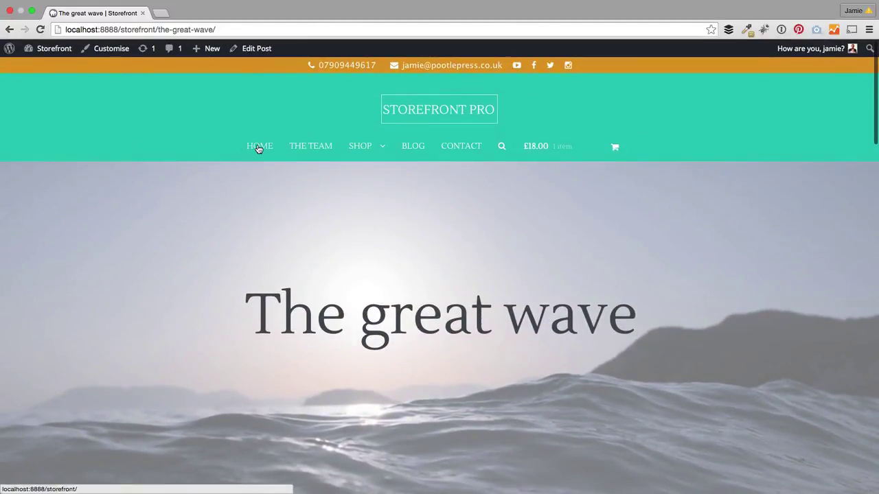
Go to the site's Home page and display the Shop mega menu.
left_click(259, 148)
scroll(202, 261, "down", 1)
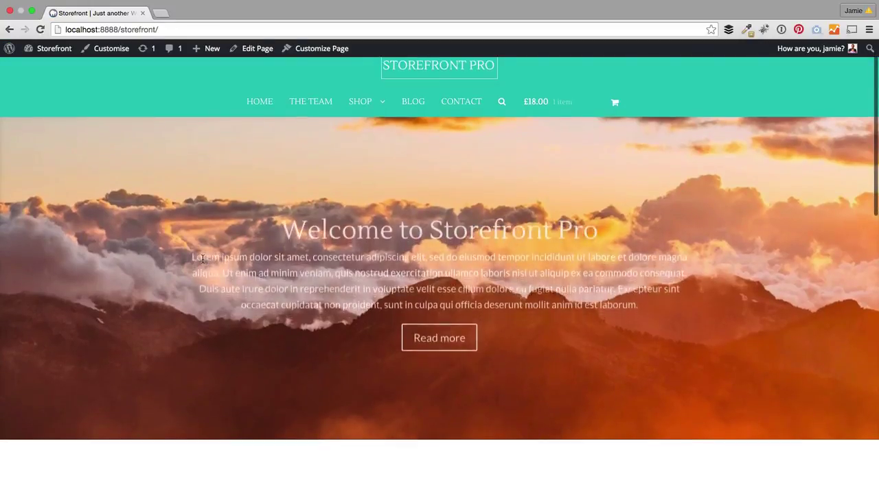
scroll(94, 103, "up", 1)
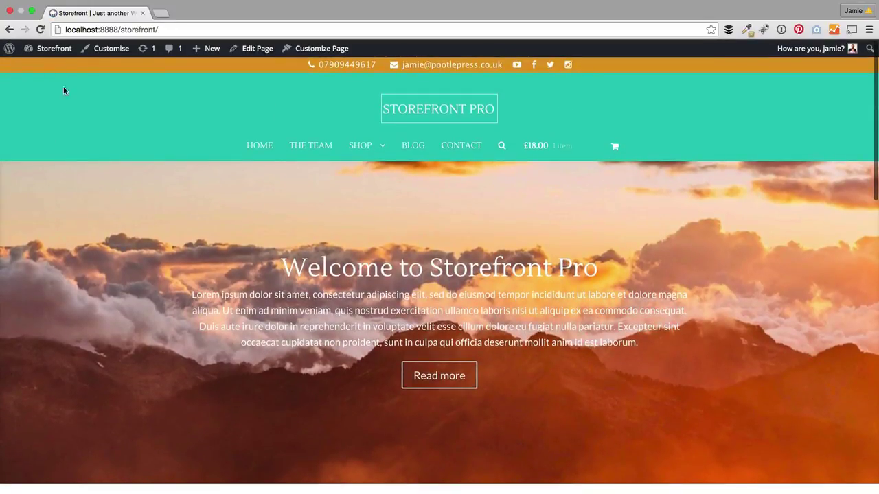
mouse_move(359, 154)
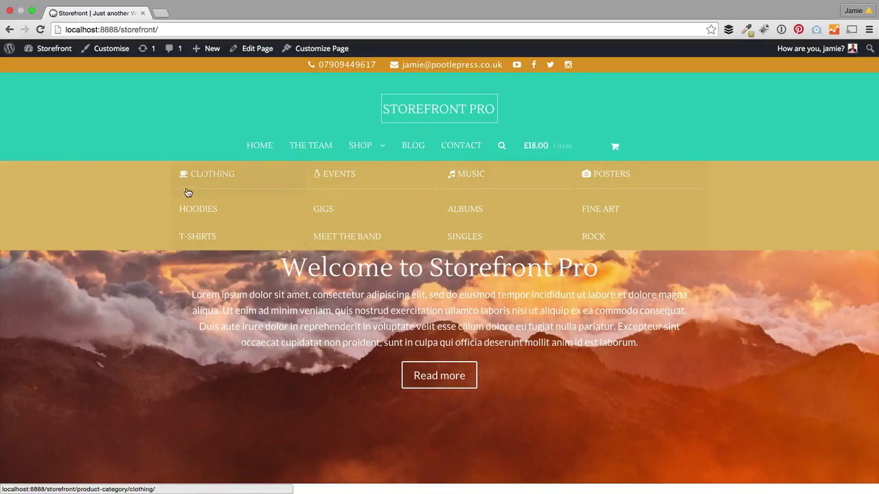
Open the Menus page in the WordPress dashboard and expand the Shop item's settings.
mouse_move(53, 69)
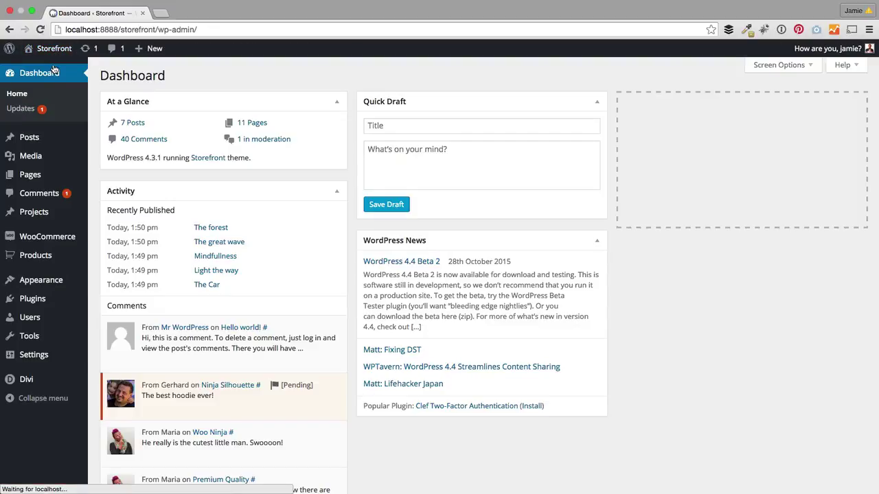
mouse_move(56, 284)
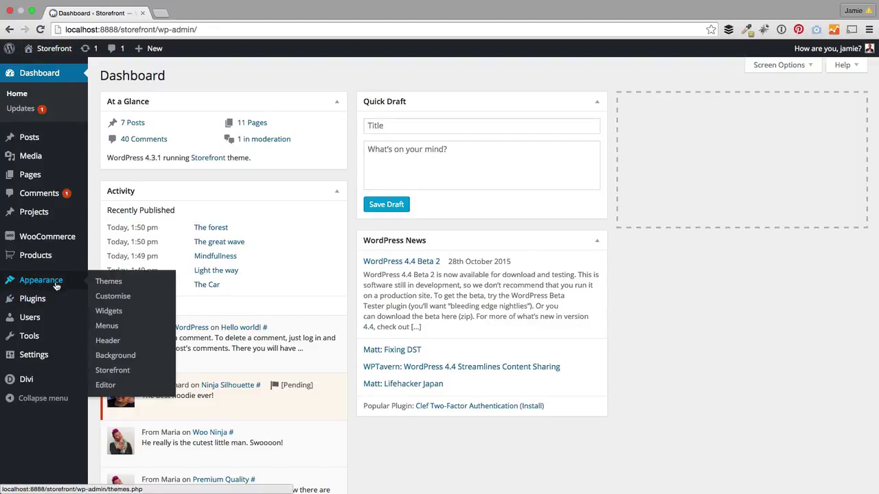
left_click(117, 331)
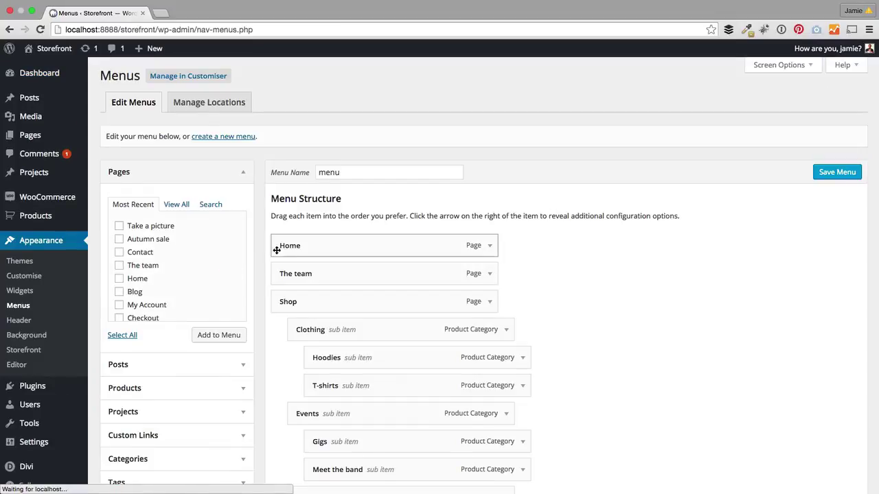
scroll(544, 316, "down", 2)
left_click(490, 223)
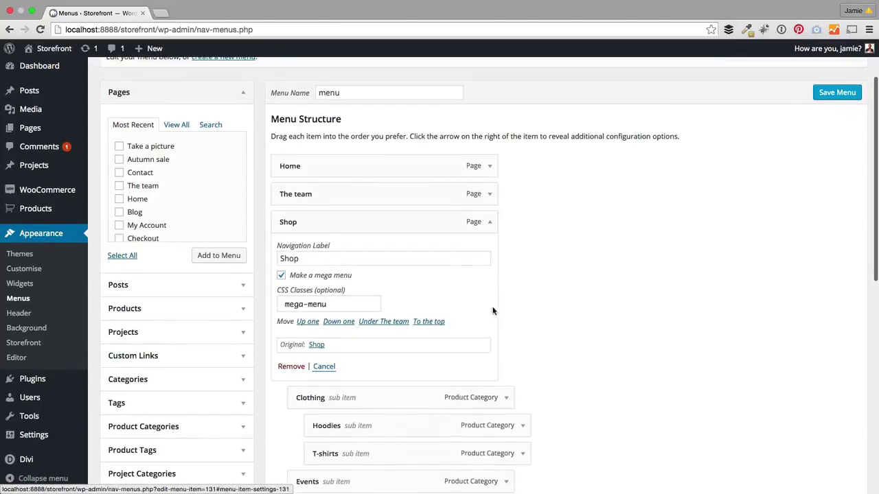
Turn off the mega menu option for the Shop item and save the menu.
scroll(697, 247, "down", 4)
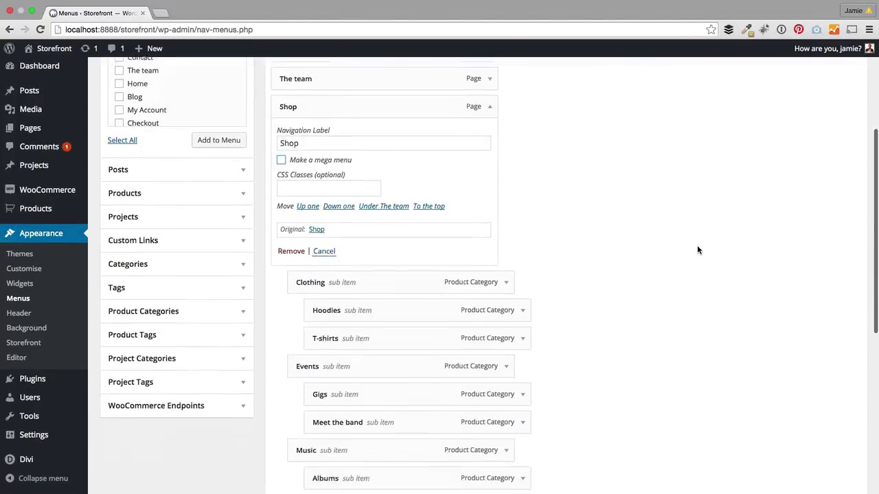
scroll(623, 297, "down", 4)
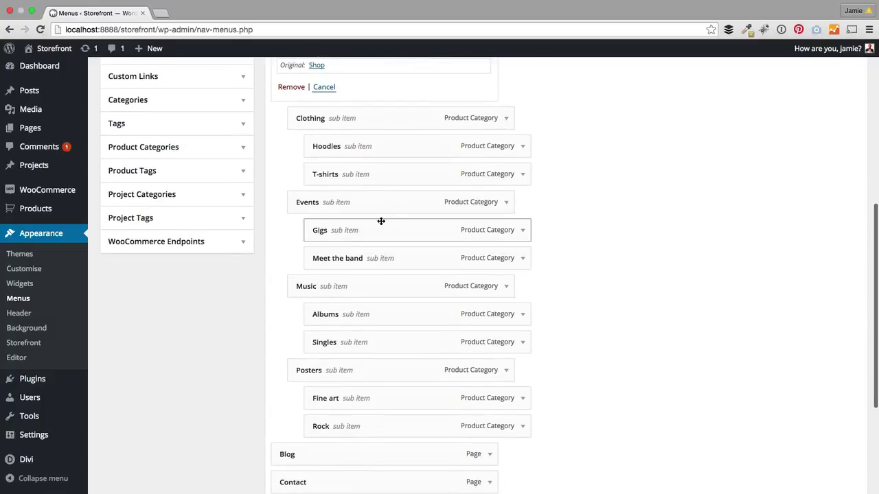
scroll(618, 190, "up", 3)
scroll(440, 227, "up", 1)
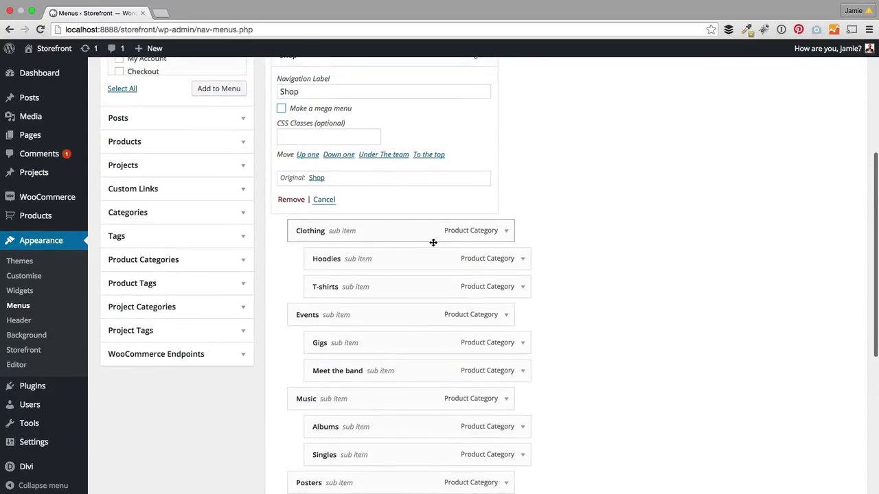
scroll(776, 206, "up", 7)
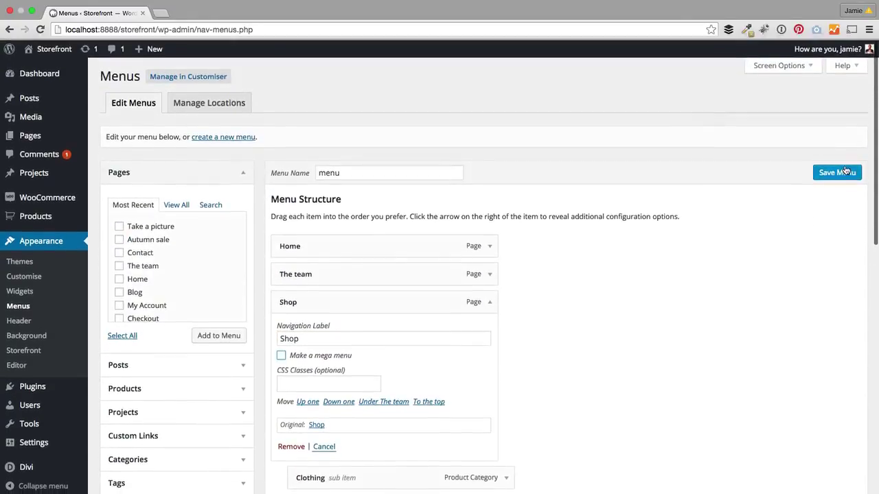
left_click(836, 172)
Go to the live site and display the Shop dropdown with its Events and Clothing submenus.
left_click(35, 67)
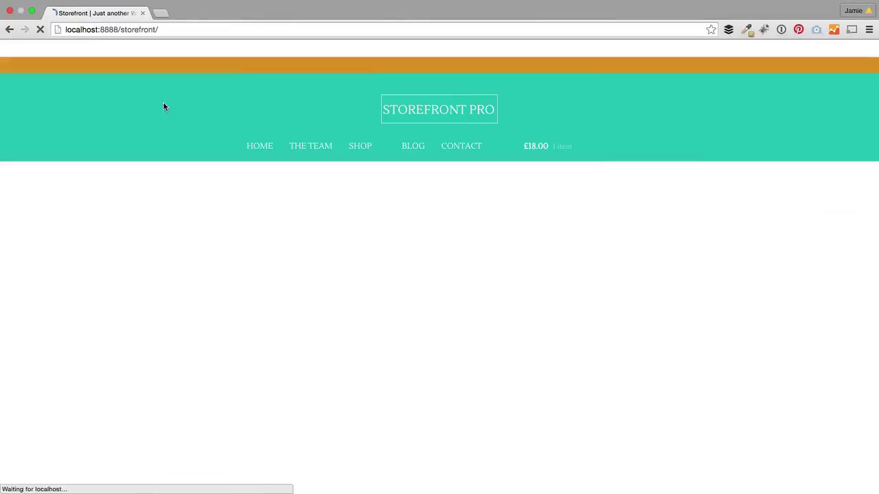
mouse_move(398, 205)
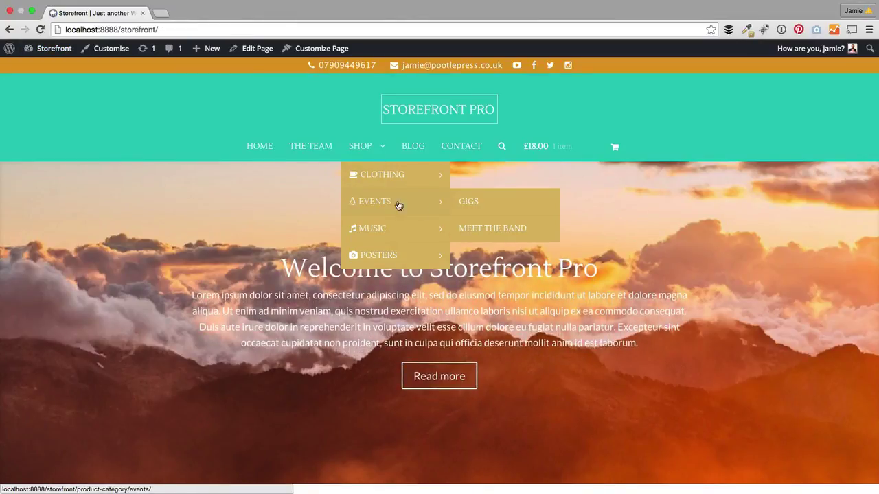
mouse_move(423, 183)
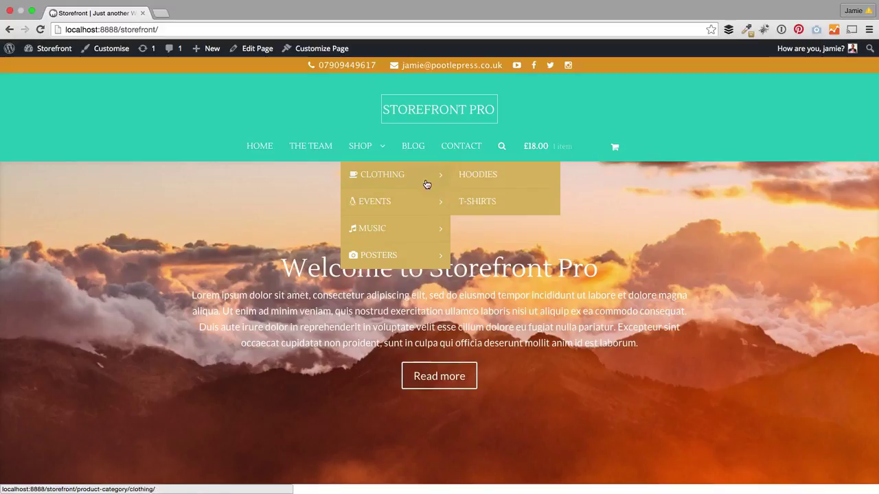
Turn the Shop item's mega menu option back on in the dashboard menu settings, save the menu and return to the live site.
mouse_move(50, 50)
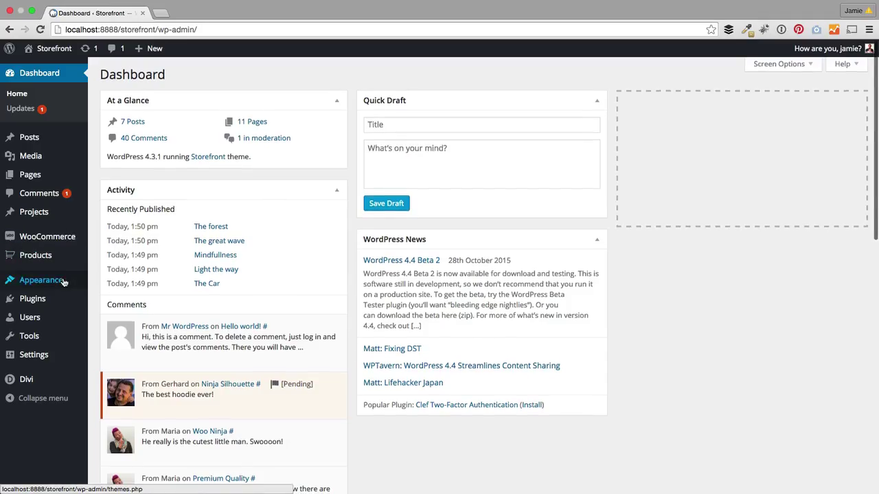
mouse_move(63, 280)
left_click(108, 326)
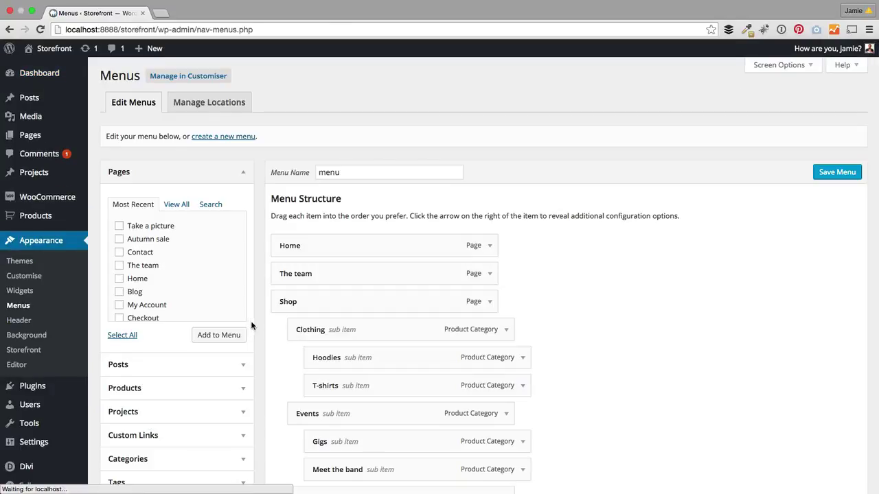
left_click(490, 302)
scroll(310, 291, "down", 3)
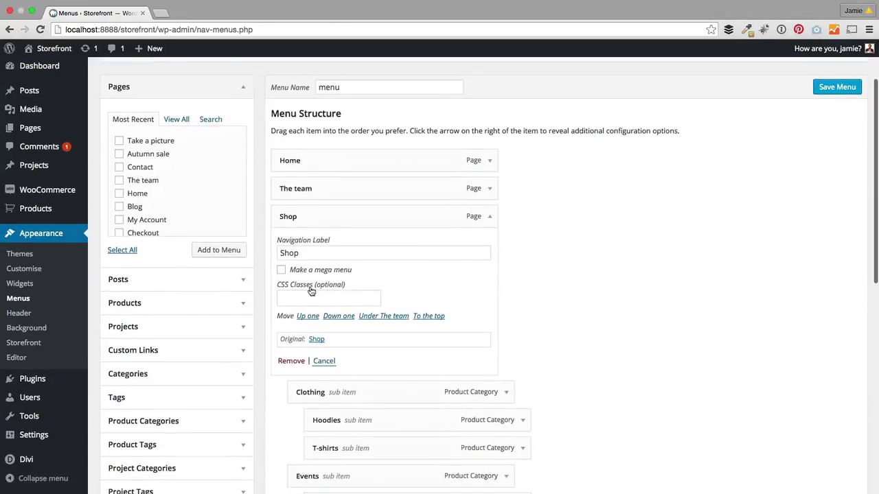
left_click(836, 87)
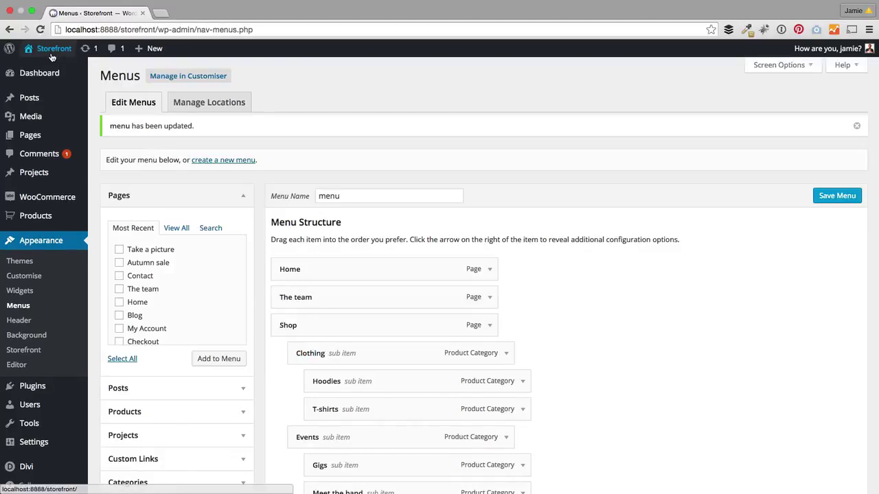
left_click(49, 48)
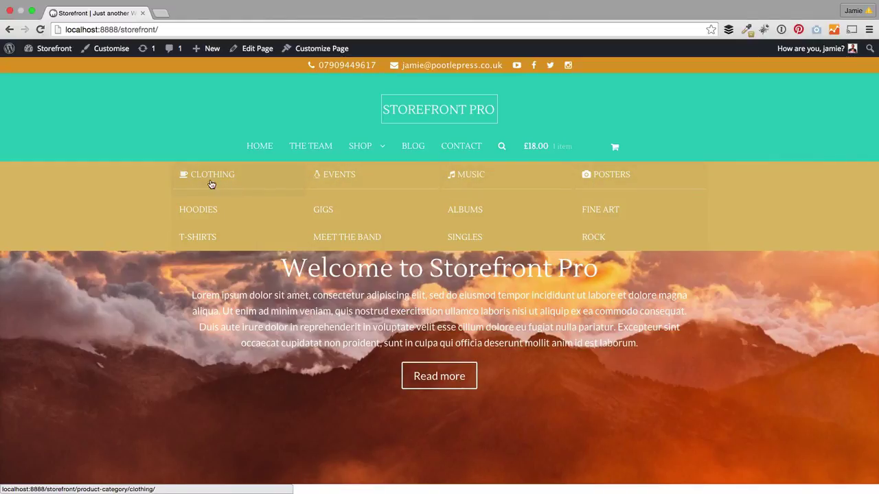
Open the Menus page and inspect the CSS class of the Clothing item under Shop.
mouse_move(53, 50)
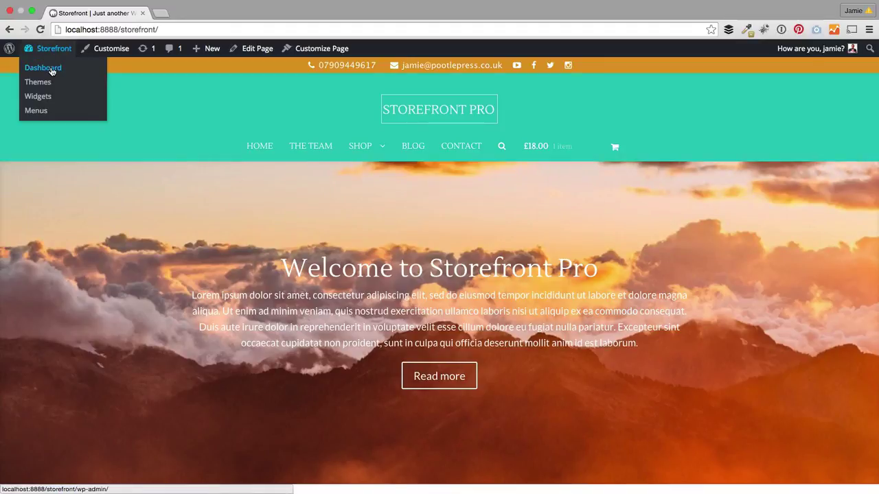
left_click(50, 115)
scroll(529, 239, "down", 5)
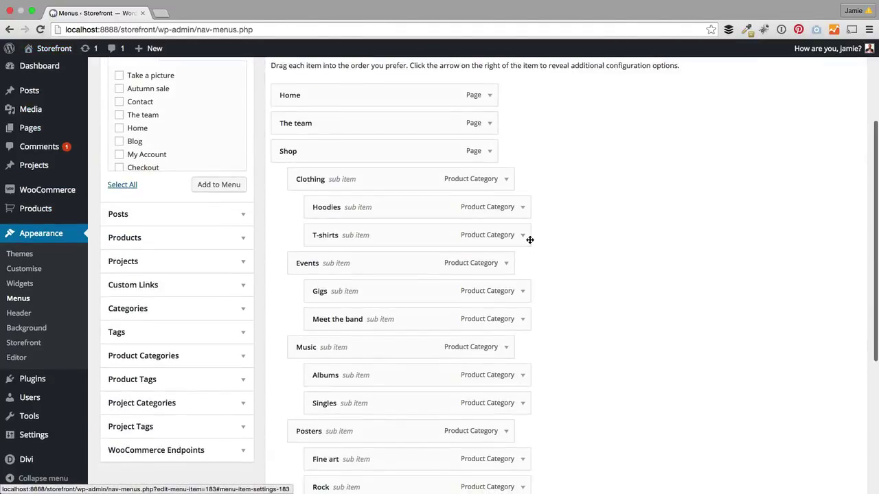
left_click(506, 179)
left_click_drag(343, 245, 308, 246)
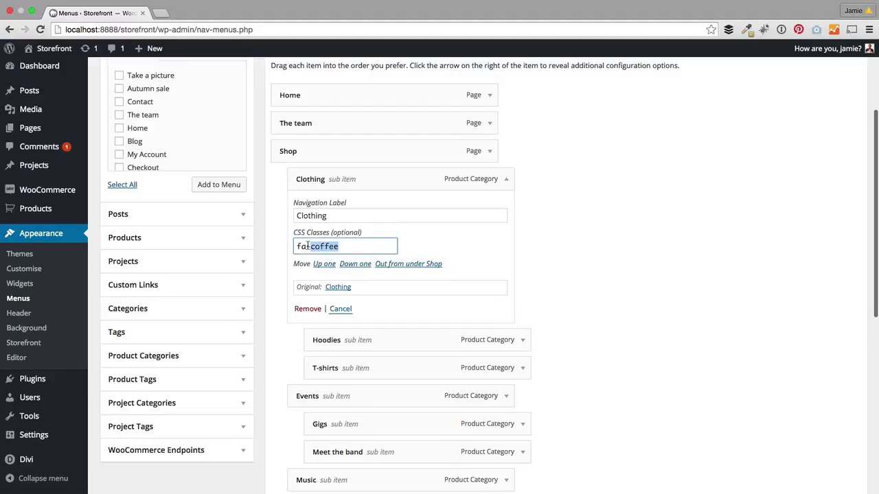
left_click(307, 250)
key("super+a")
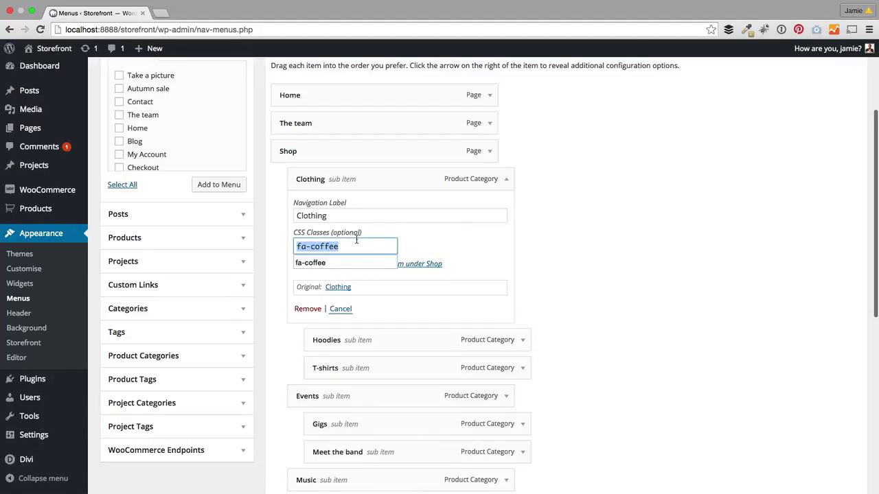
Expand the Events item under Shop and inspect its CSS class.
scroll(447, 304, "down", 5)
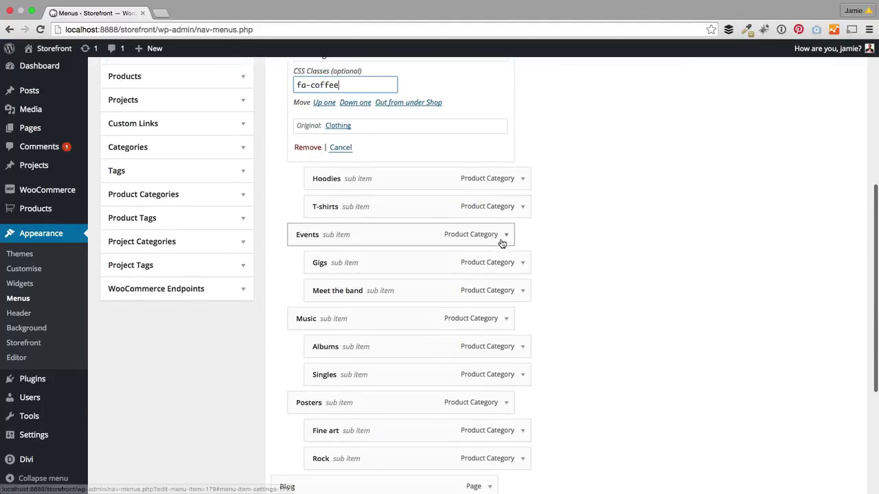
left_click(506, 234)
left_click(339, 302)
key("super+a")
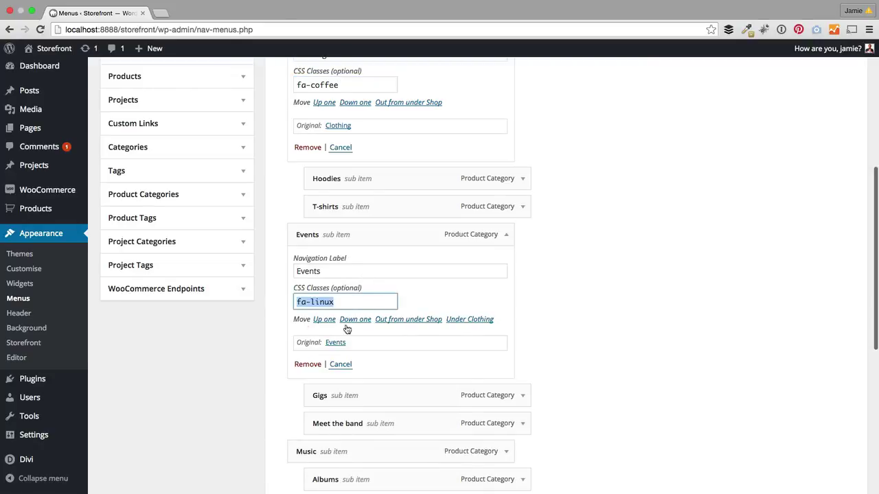
scroll(471, 328, "down", 2)
Return to the live Home page and look over its header and welcome banner.
mouse_move(54, 48)
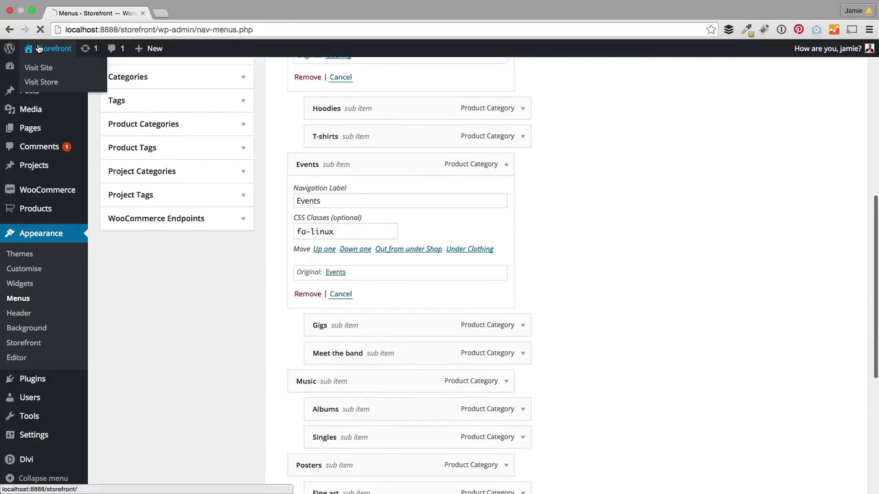
left_click(38, 66)
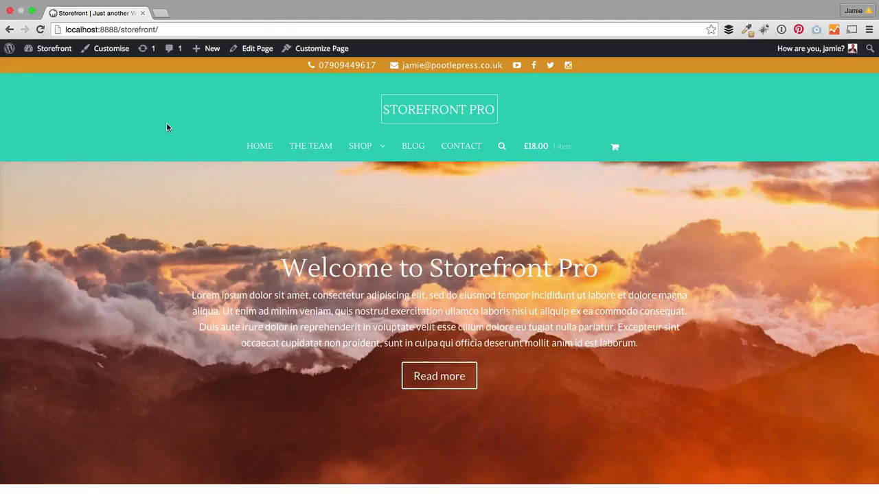
scroll(153, 243, "down", 3)
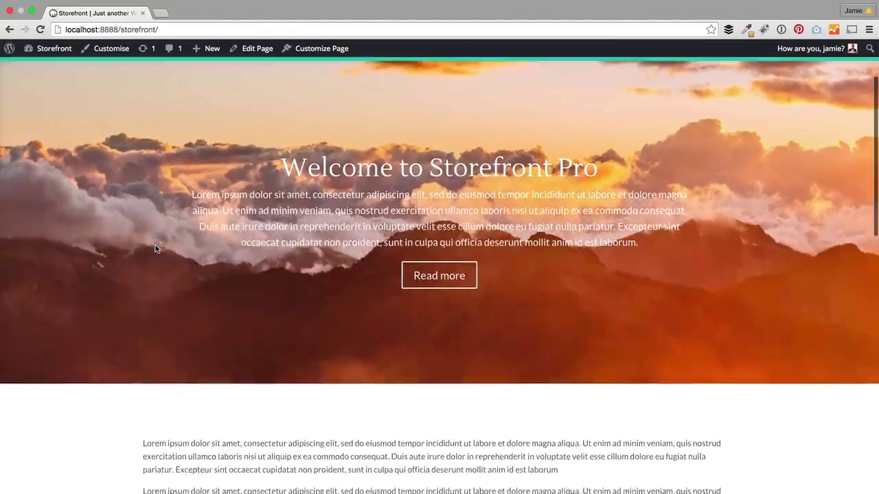
scroll(155, 249, "up", 3)
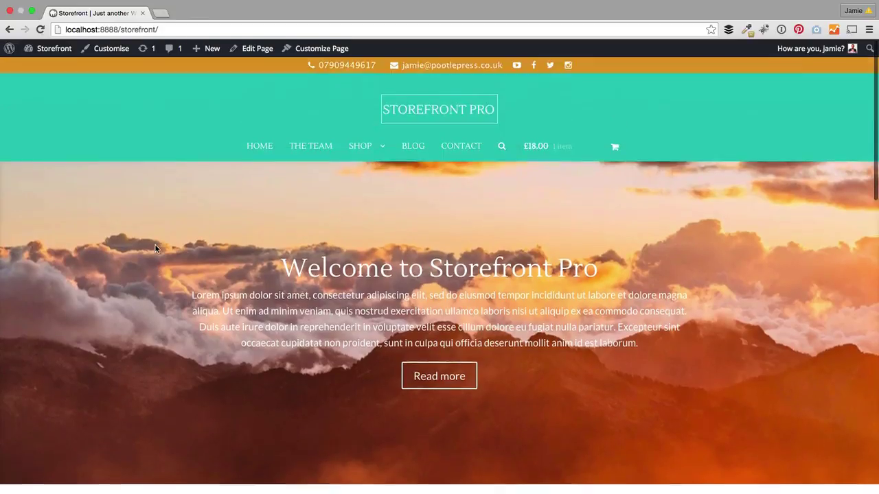
scroll(155, 248, "down", 2)
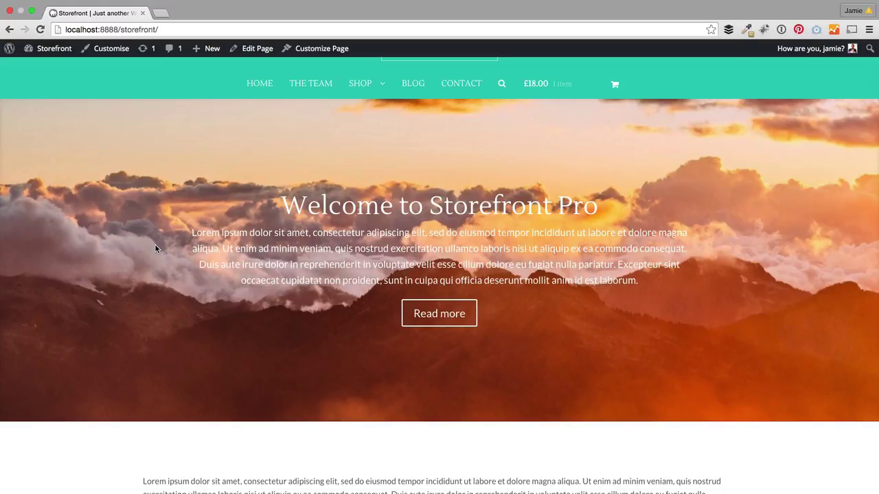
scroll(187, 257, "up", 2)
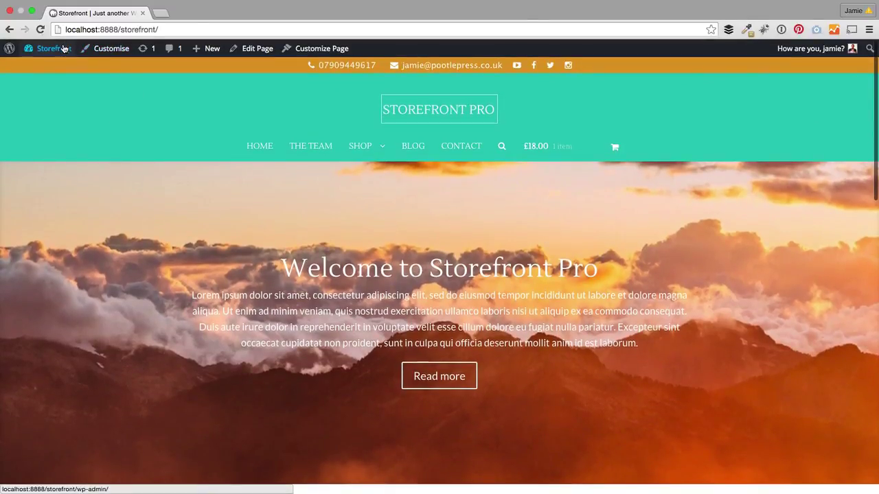
Open the installed plugins list in the dashboard and deactivate the Storefront Pro plugin.
mouse_move(41, 48)
left_click(47, 96)
mouse_move(58, 294)
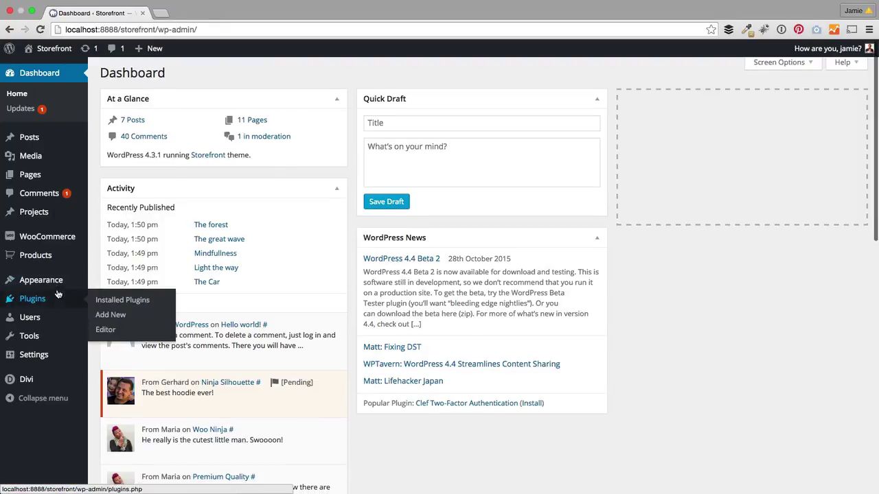
left_click(141, 300)
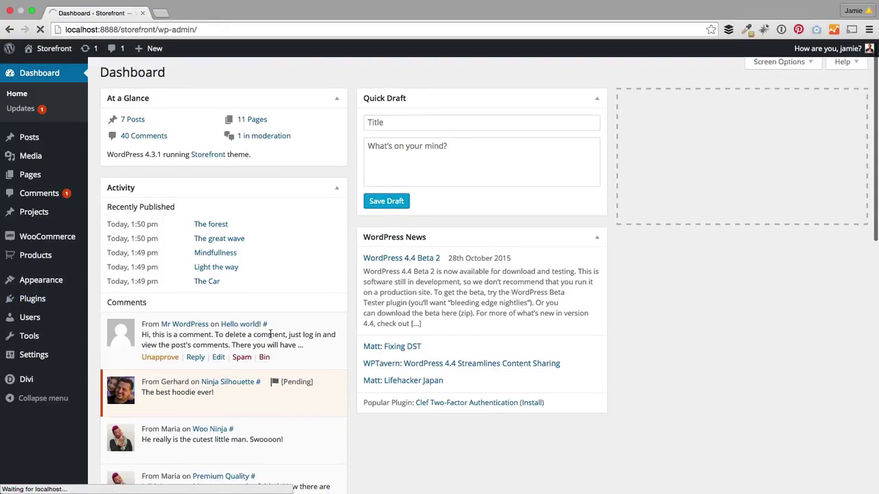
scroll(294, 341, "down", 3)
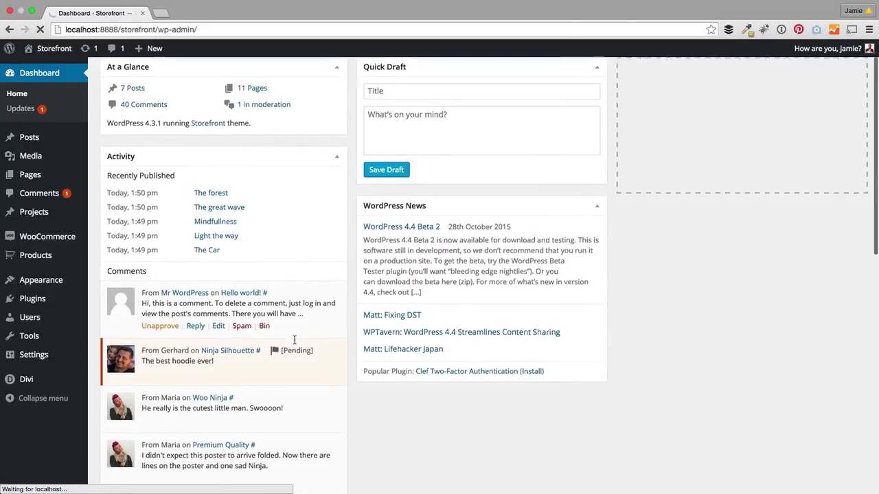
scroll(219, 320, "down", 2)
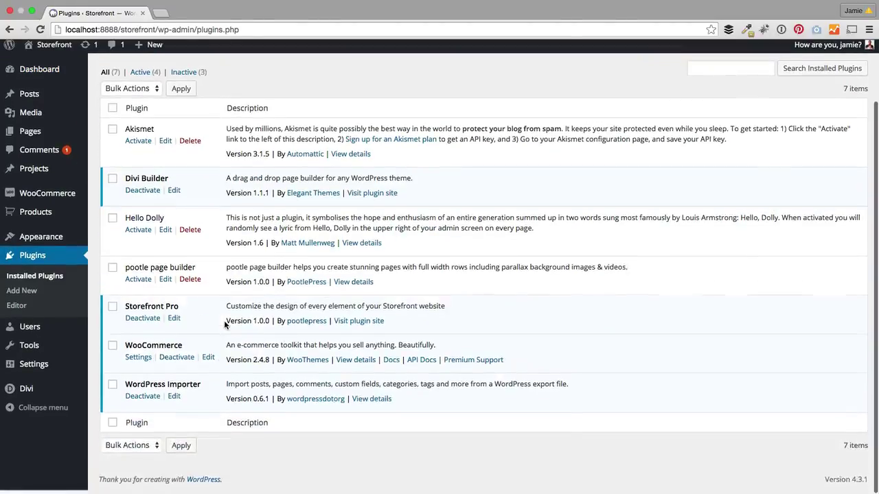
left_click(143, 322)
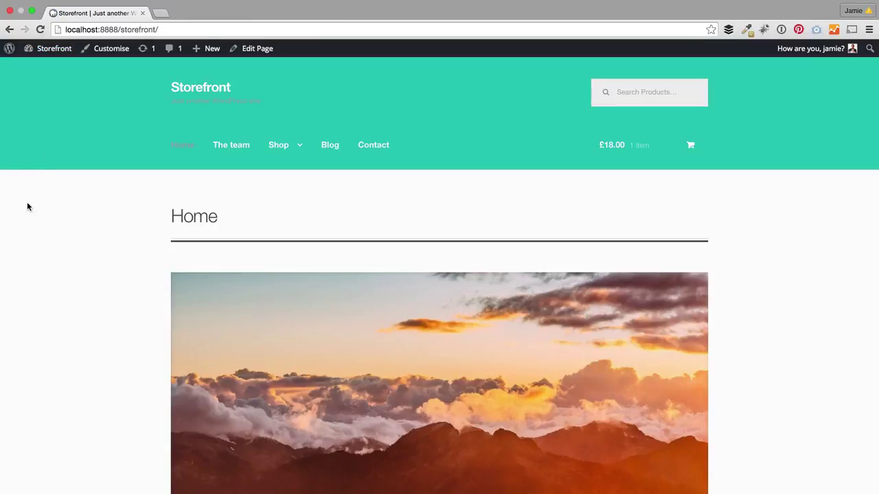
Examine the live Home page's header, page title and welcome banner with Storefront Pro deactivated.
scroll(86, 236, "down", 3)
scroll(87, 241, "up", 2)
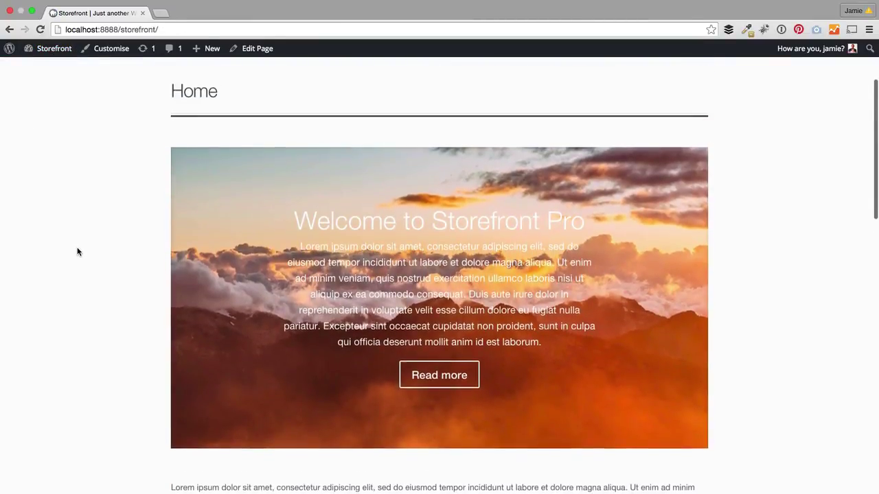
scroll(78, 246, "down", 2)
scroll(78, 250, "up", 3)
scroll(165, 276, "down", 2)
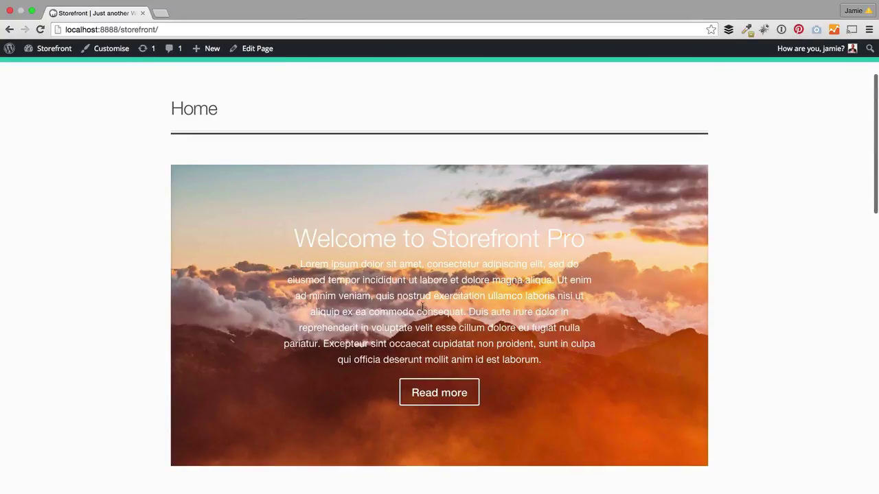
scroll(422, 307, "down", 2)
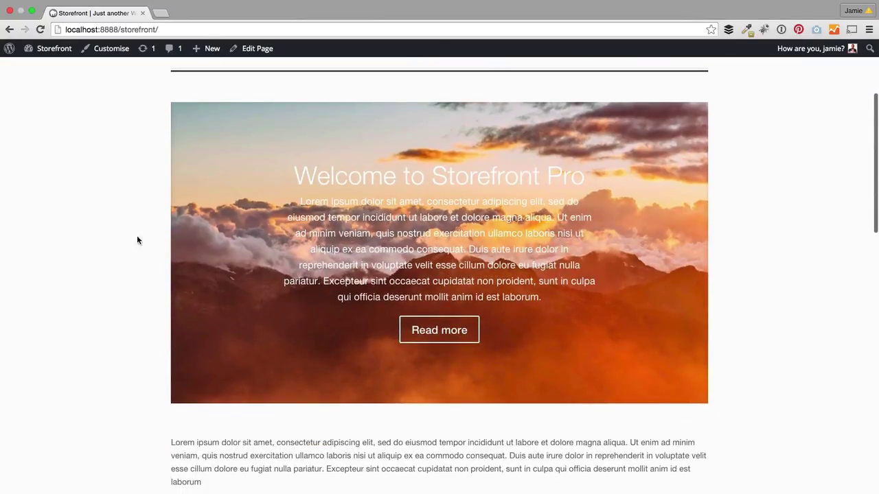
scroll(114, 226, "up", 4)
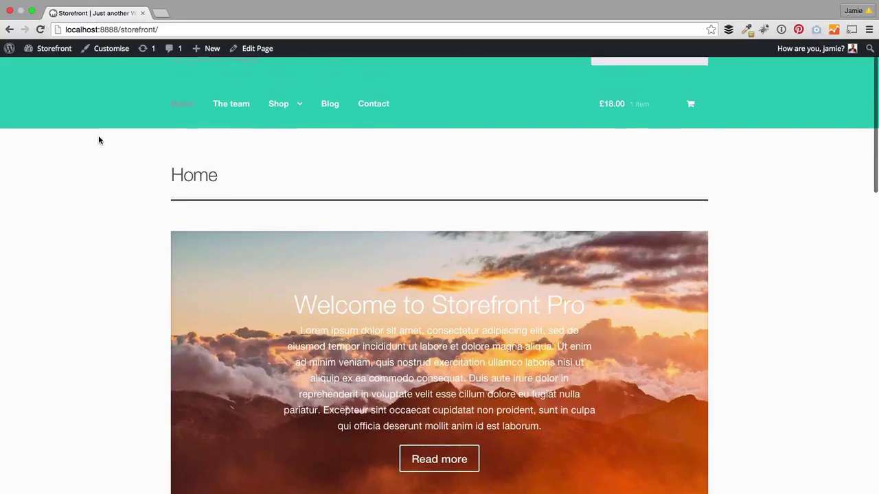
scroll(183, 236, "up", 1)
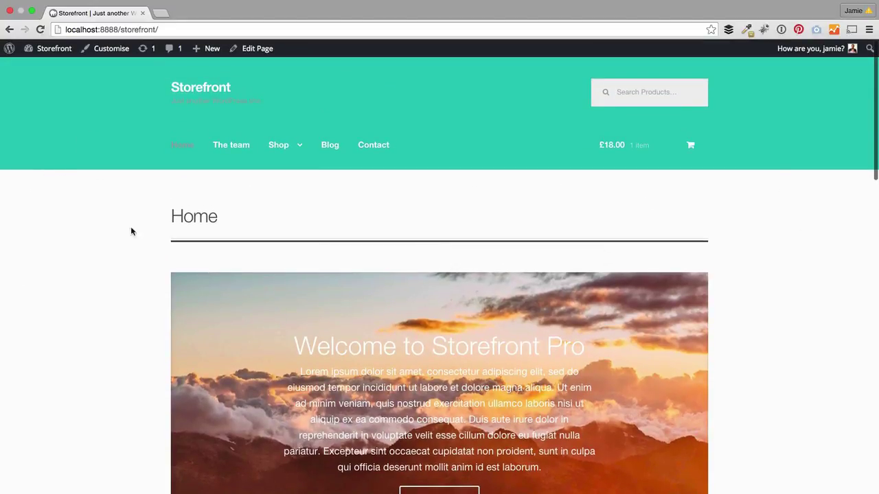
scroll(117, 240, "down", 3)
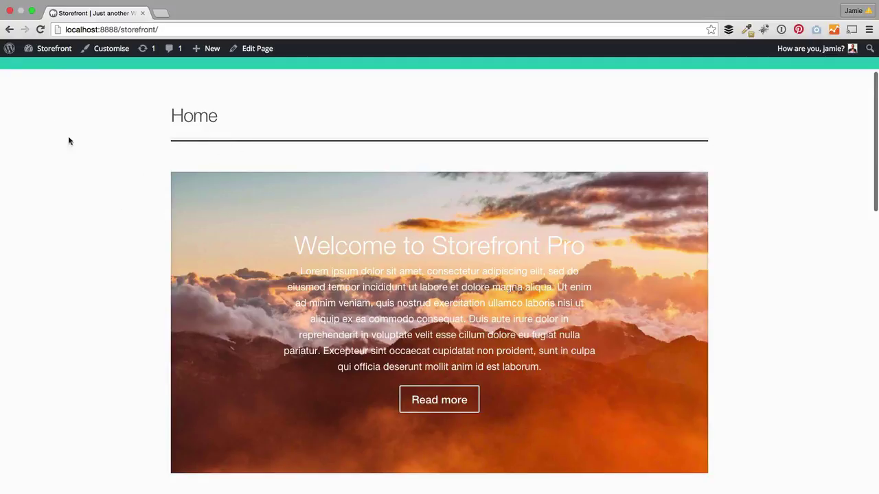
Open the installed plugins list in the dashboard and activate the Storefront Pro plugin.
mouse_move(47, 50)
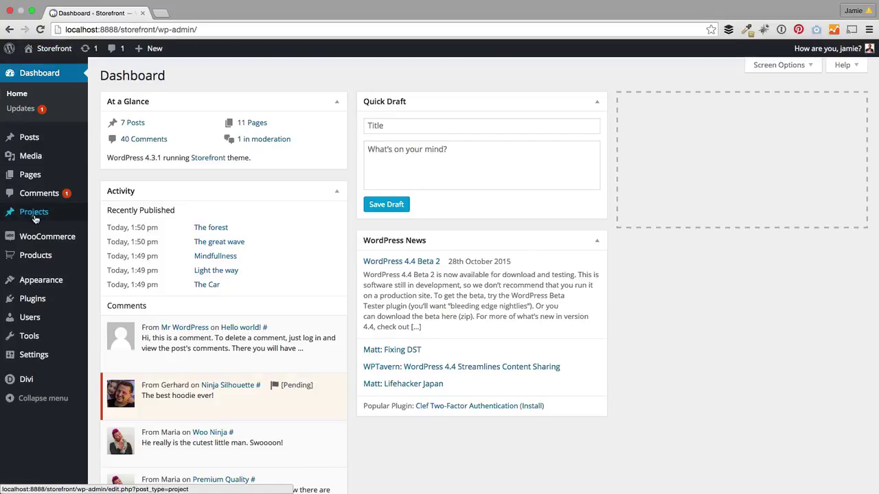
mouse_move(41, 299)
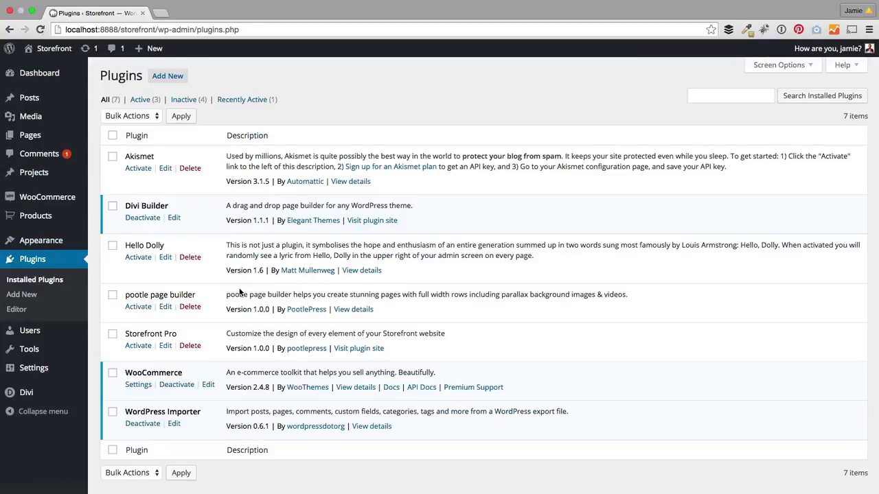
left_click(137, 346)
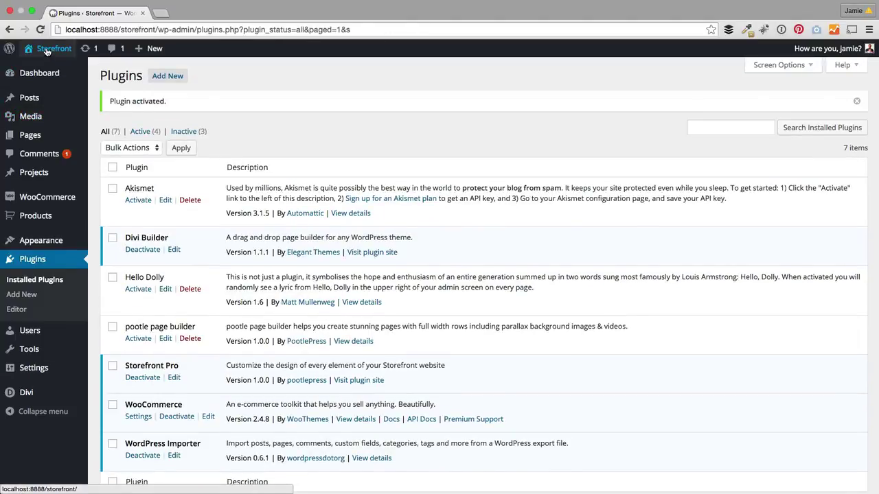
Go to the live Home page and examine its header, welcome banner and text sections with Storefront Pro active.
left_click(46, 49)
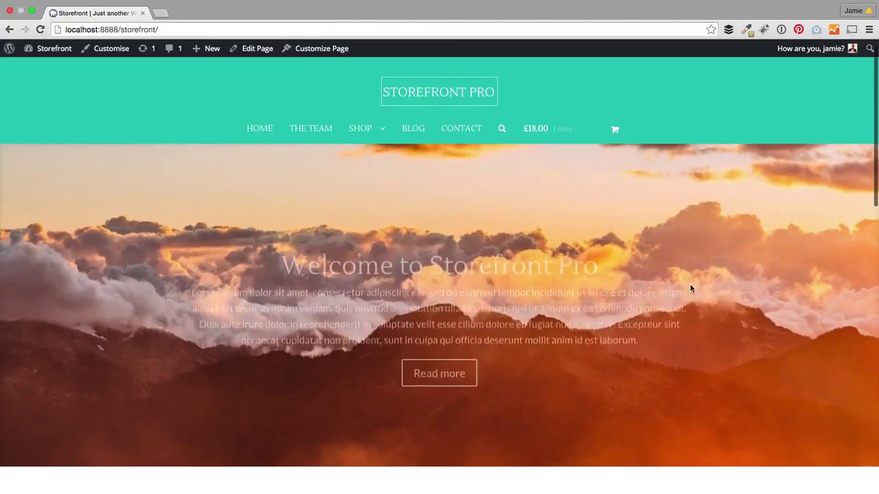
scroll(219, 301, "down", 5)
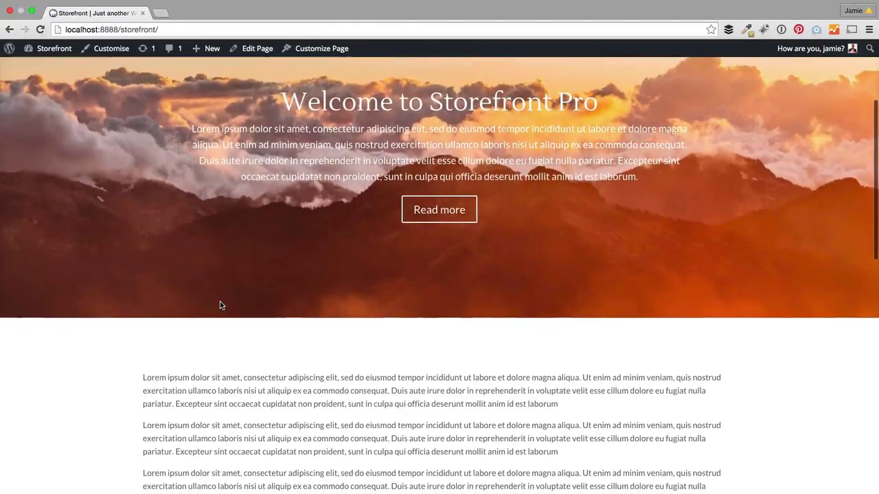
scroll(220, 302, "down", 4)
scroll(219, 302, "down", 5)
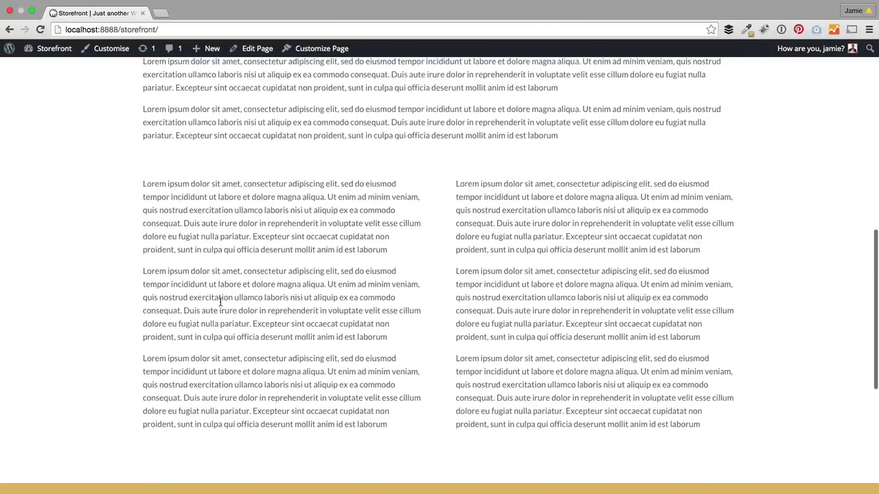
scroll(218, 301, "up", 7)
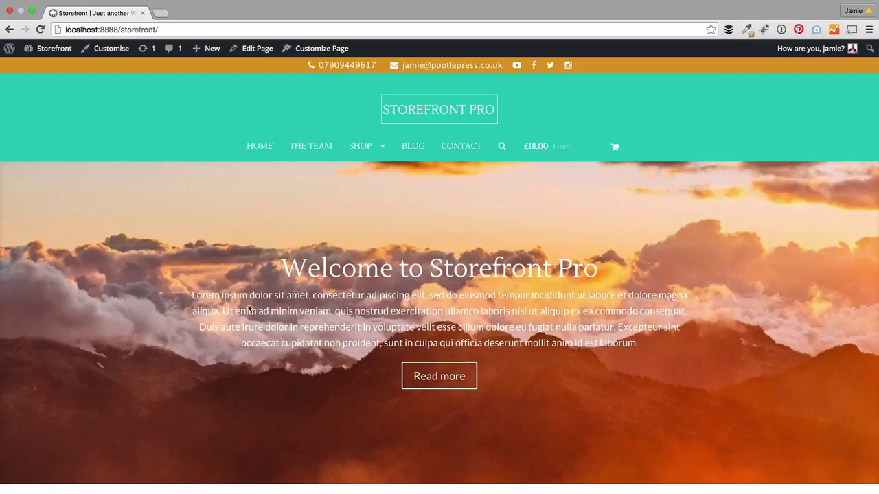
Load the site's photo page at localhost:8888/storefront/photo.
left_click(195, 33)
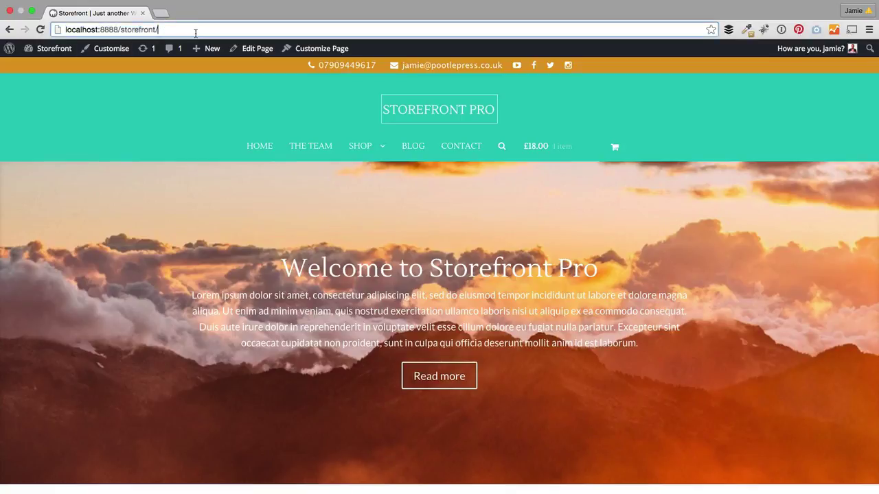
type("hpos")
key("BackSpace")
key("BackSpace")
key("BackSpace")
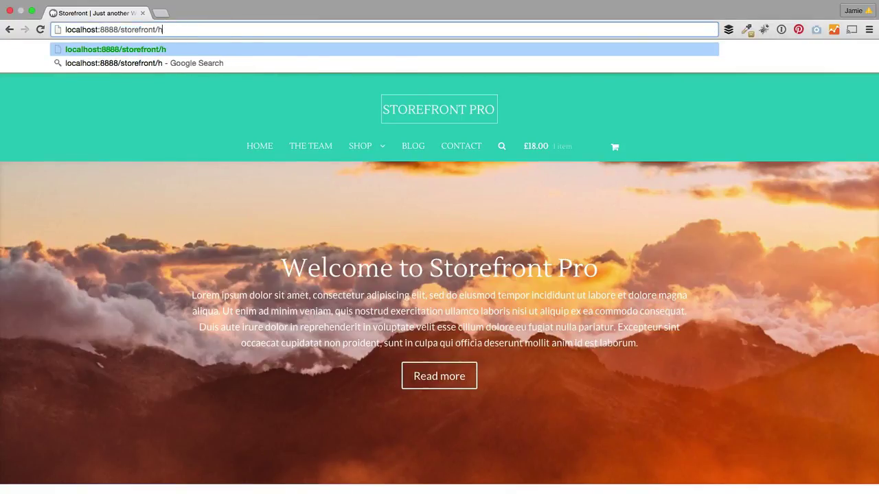
key("BackSpace")
type("photo")
key("Return")
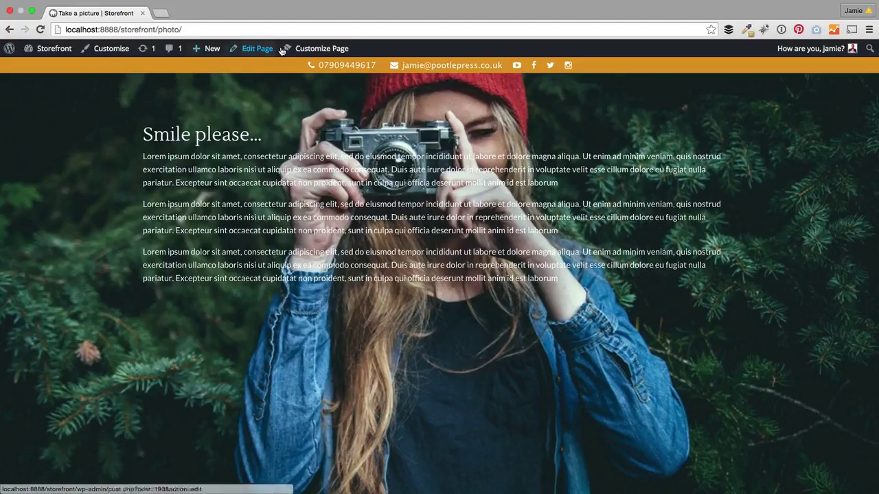
Open the Page Customizer for the photo page and inspect its Background settings and the available background types.
left_click(318, 49)
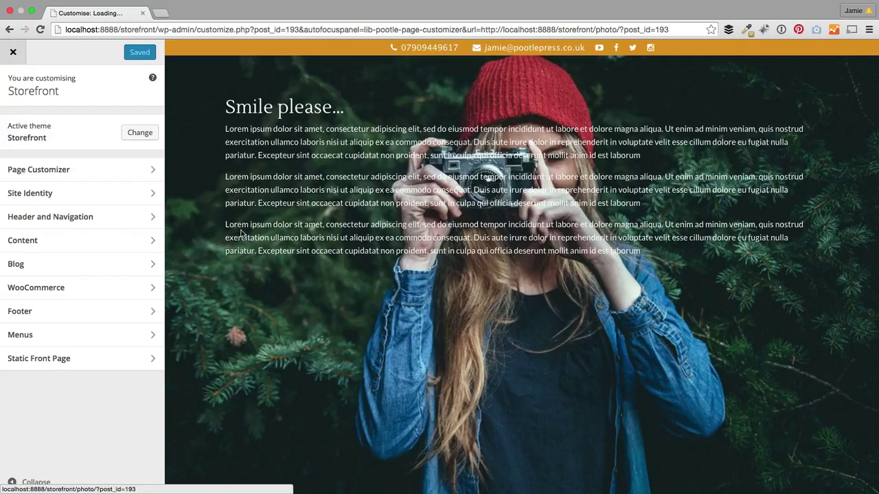
left_click(115, 171)
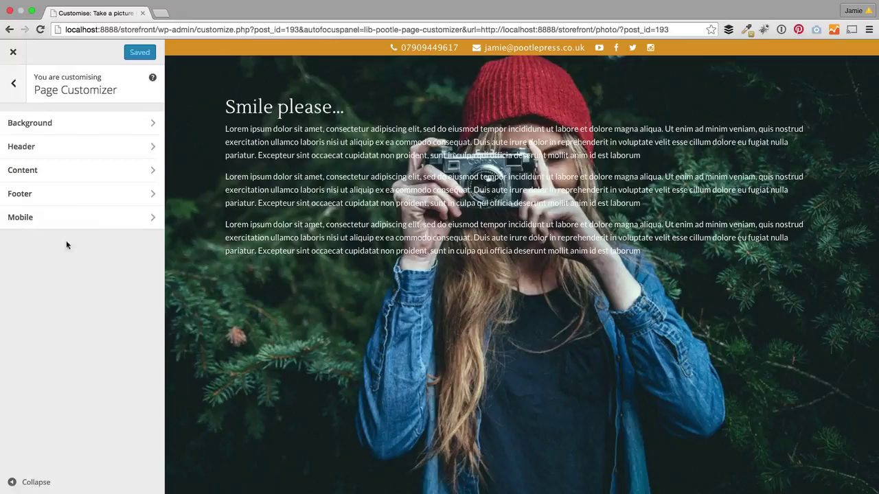
left_click(96, 123)
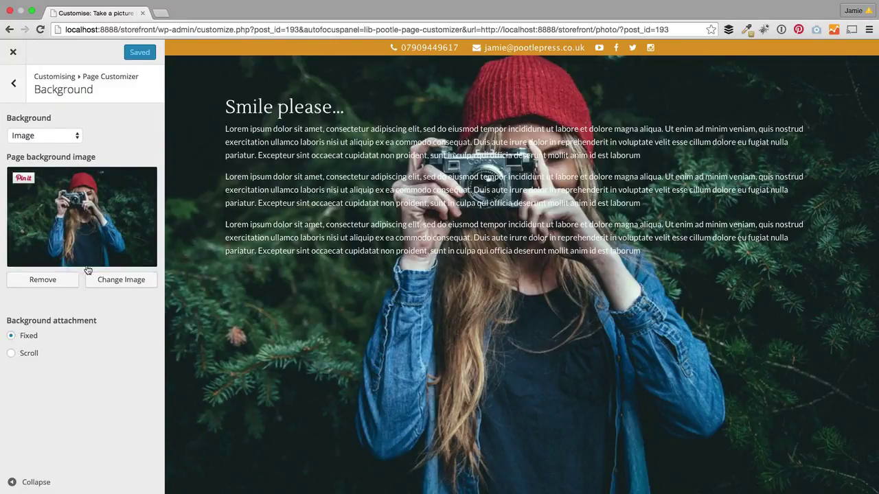
left_click(77, 136)
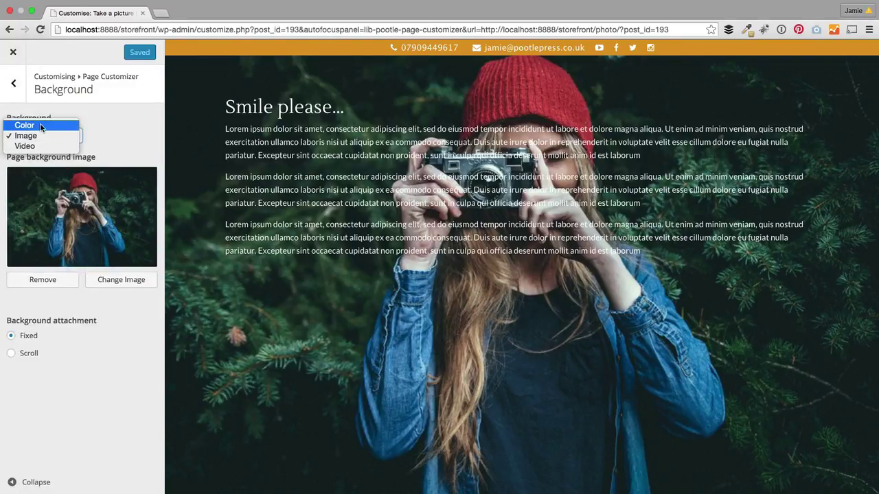
left_click(111, 138)
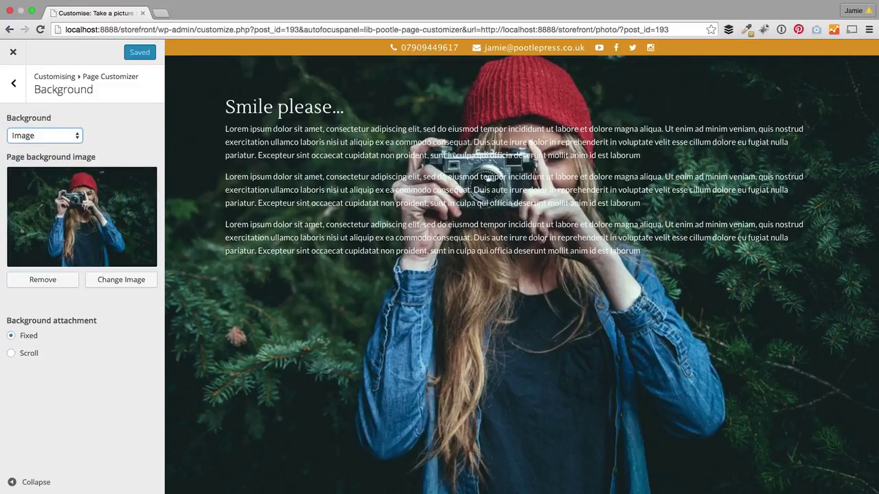
Review the Page Customizer's Header, Content and Footer settings for the photo page.
left_click(13, 83)
left_click(40, 142)
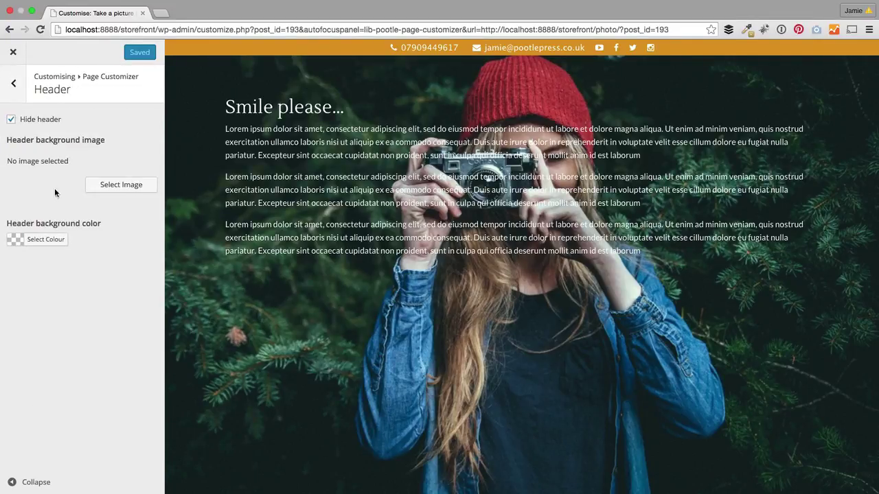
left_click(14, 84)
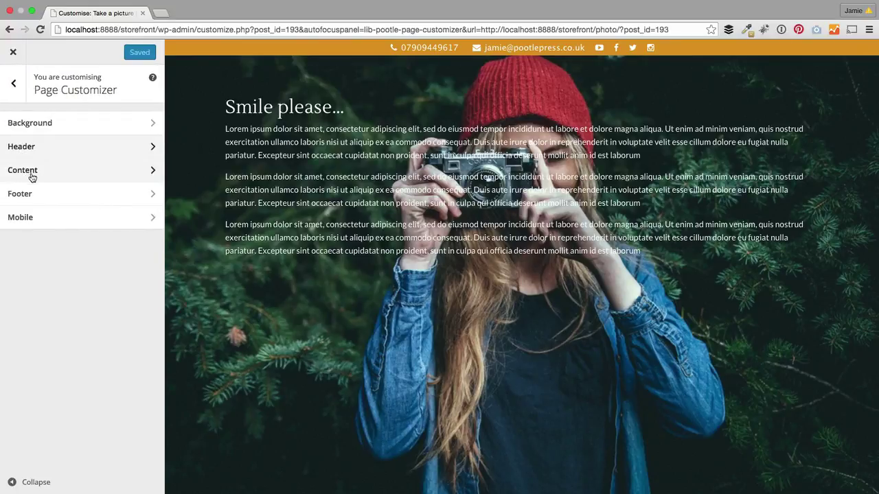
left_click(54, 174)
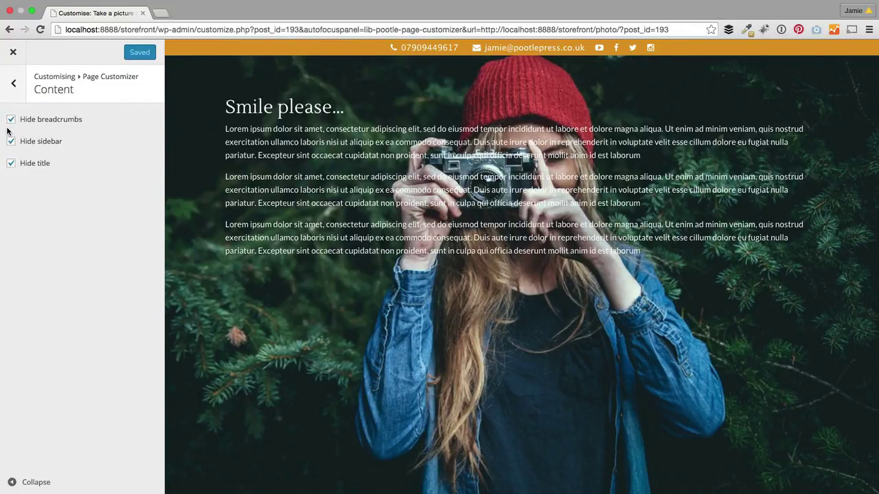
left_click(14, 84)
left_click(43, 194)
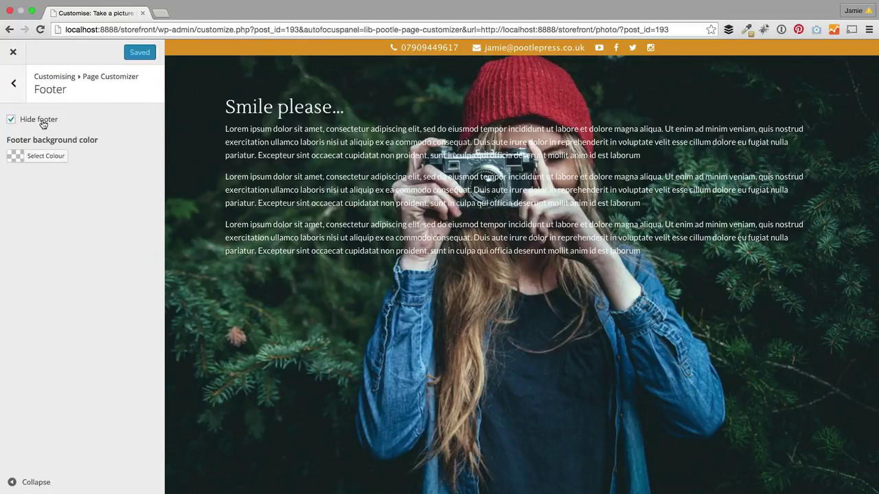
left_click(14, 87)
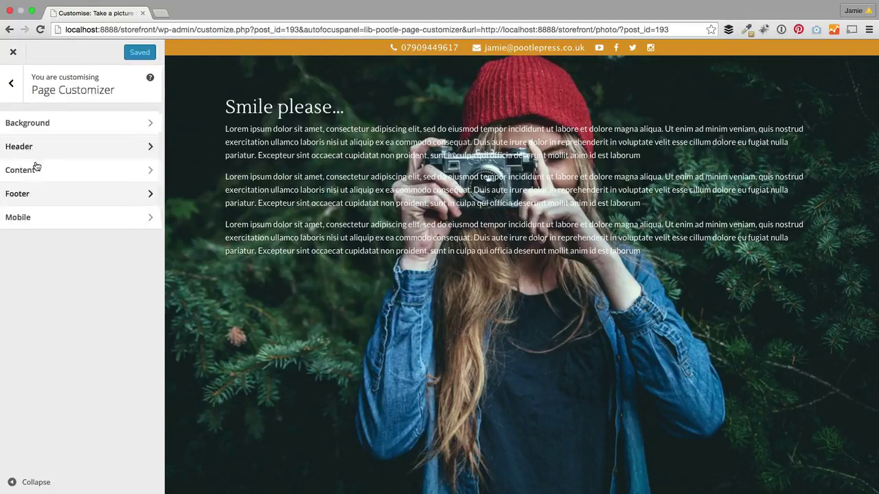
Leave the customizer and examine the heading and paragraphs over the live photo page's background image.
left_click(13, 84)
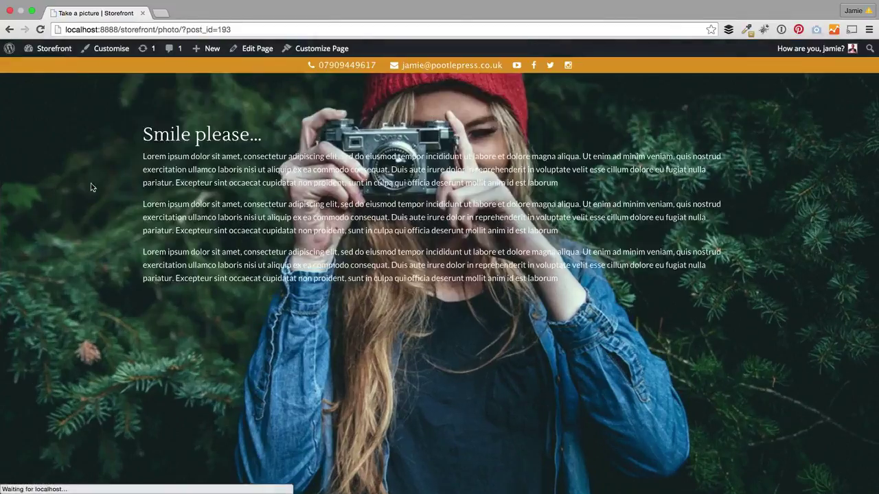
left_click_drag(191, 134, 585, 313)
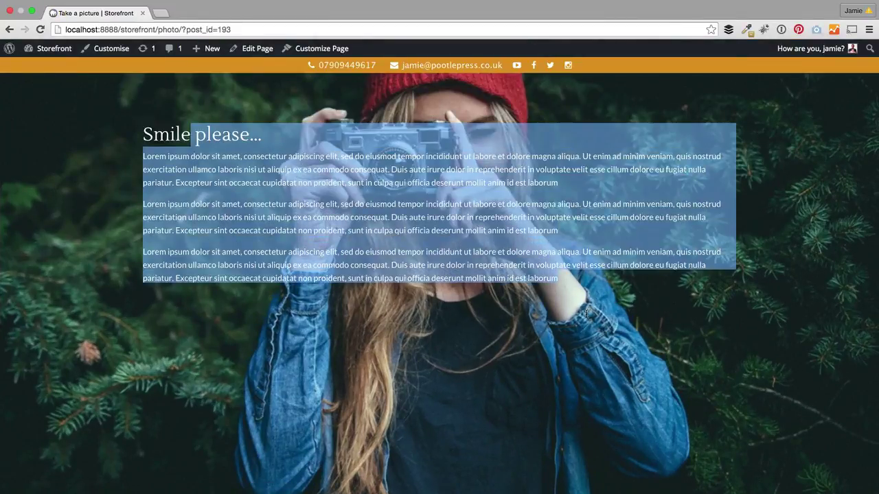
left_click(332, 291)
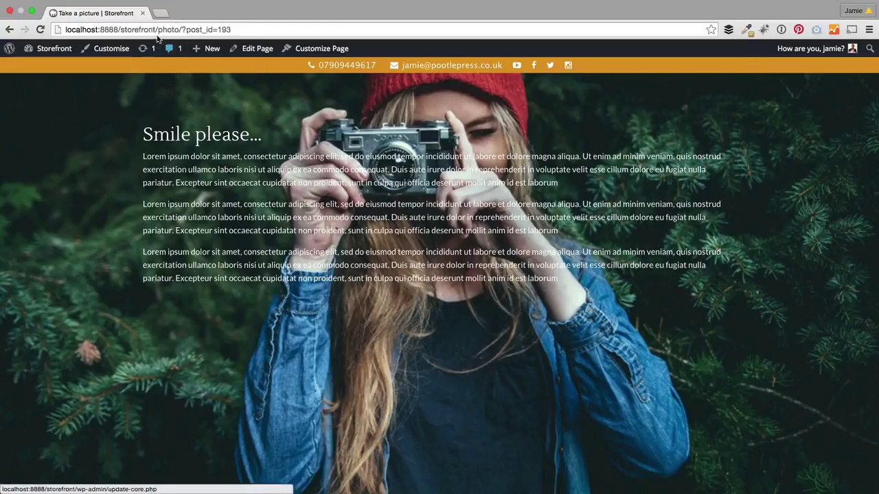
Return to the site's home address, localhost:8888/storefront/, and look over the header and welcome banner.
left_click_drag(158, 31, 297, 38)
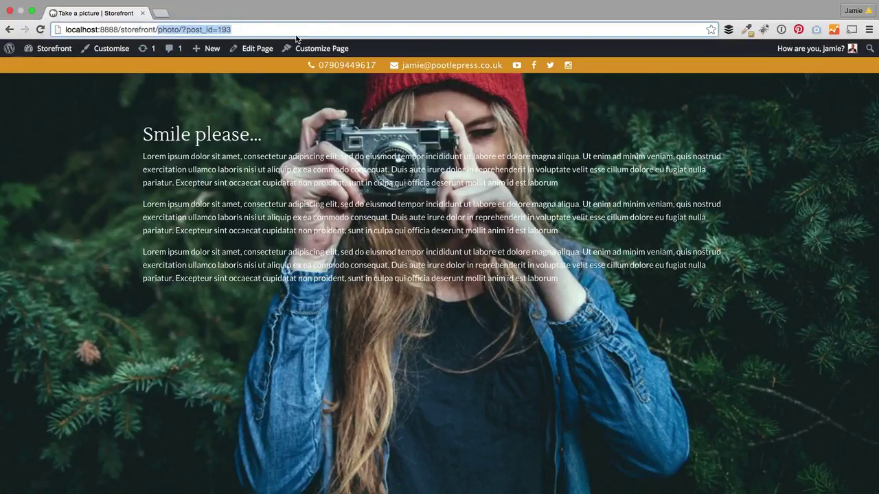
key("BackSpace")
key("Return")
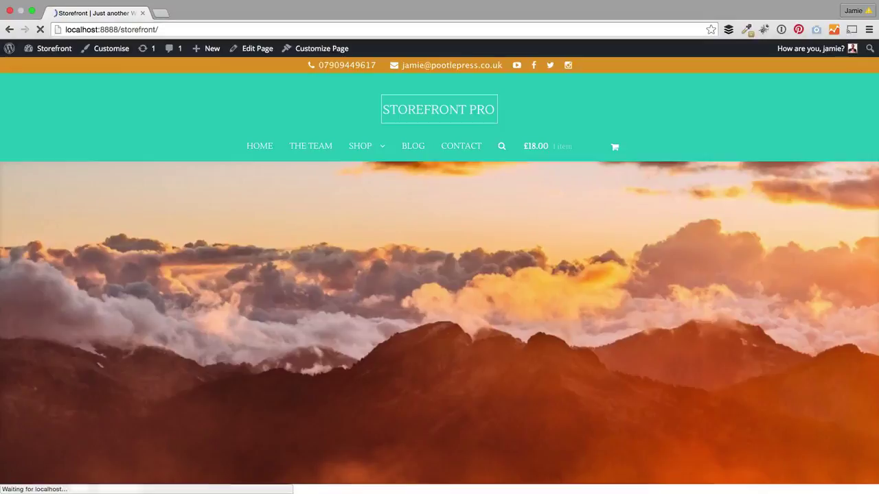
scroll(177, 370, "down", 2)
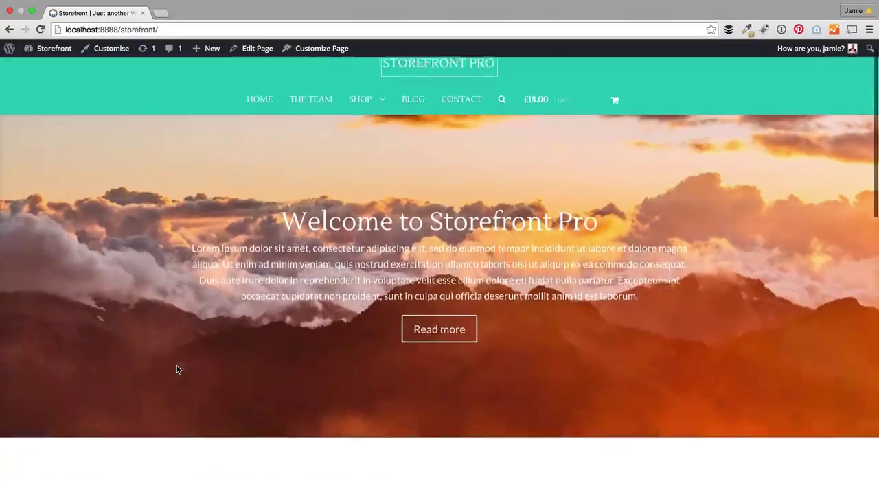
scroll(176, 369, "up", 2)
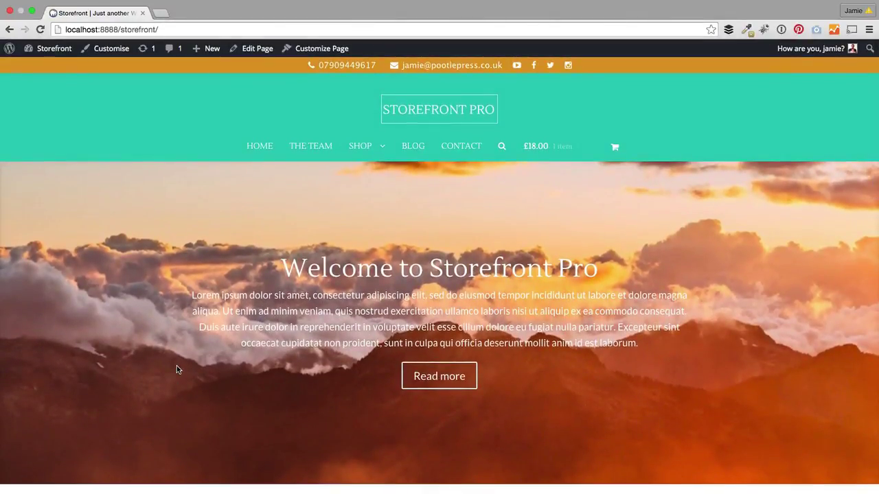